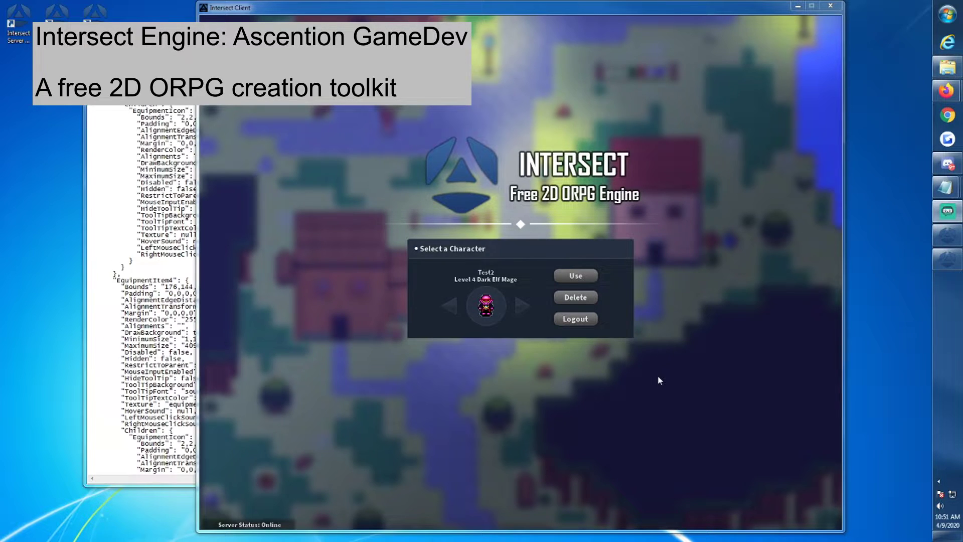
Choose Use on the Test2 Dark Elf Mage to start loading into the game world.
{"action": "left_click", "coordinate": [581, 277]}
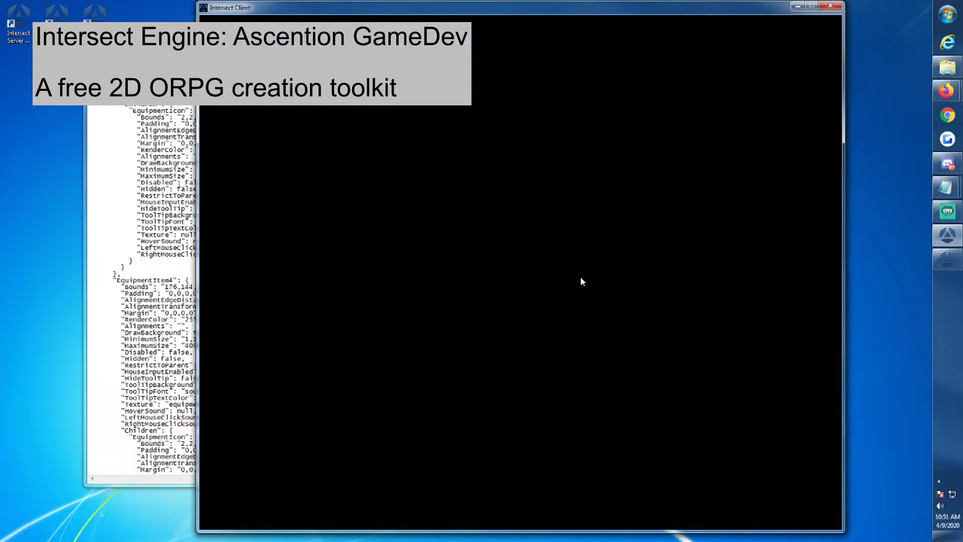
Open the Character window, place it right of the player, and inspect the equipped slots.
{"action": "key", "text": "c"}
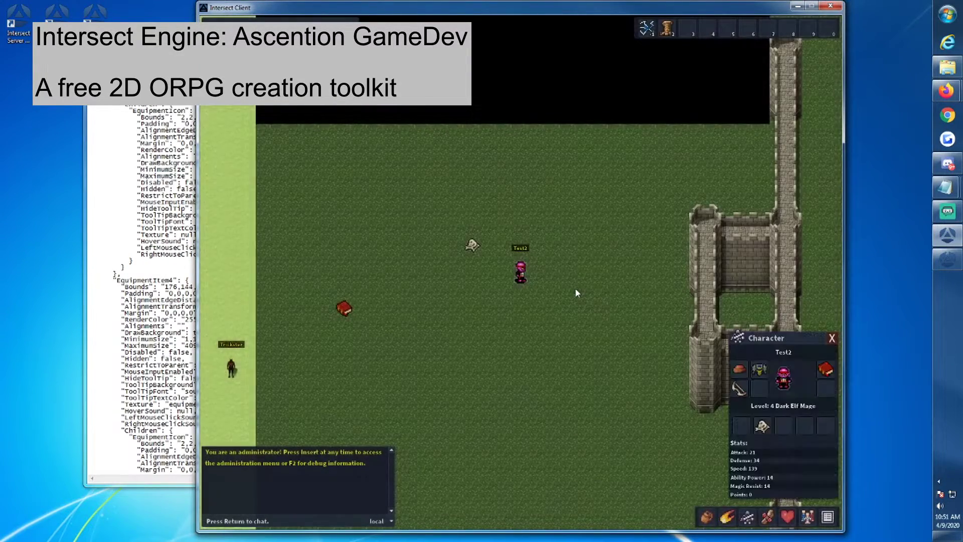
{"action": "left_click_drag", "start_coordinate": [764, 336], "coordinate": [509, 159]}
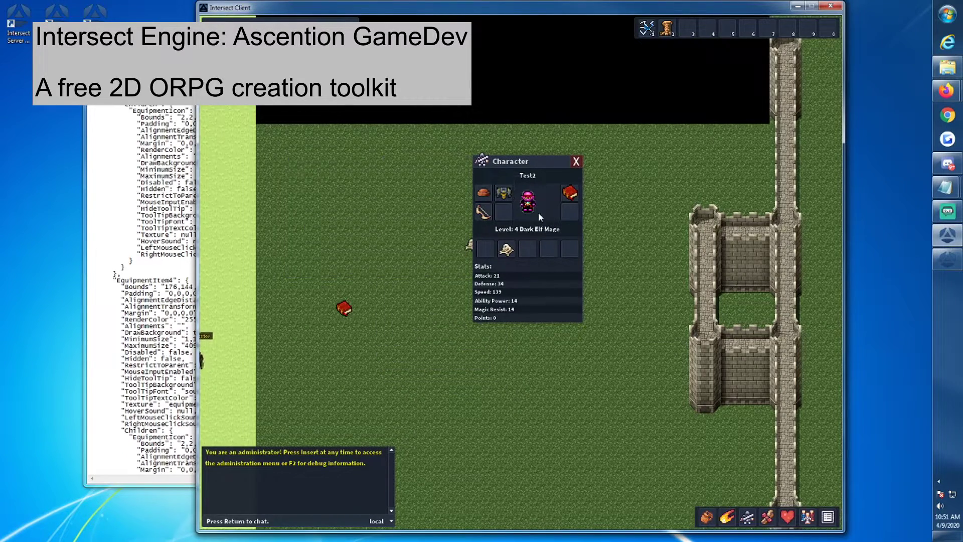
{"action": "mouse_move", "coordinate": [566, 194]}
{"action": "left_click_drag", "start_coordinate": [545, 161], "coordinate": [657, 180]}
{"action": "mouse_move", "coordinate": [671, 213]}
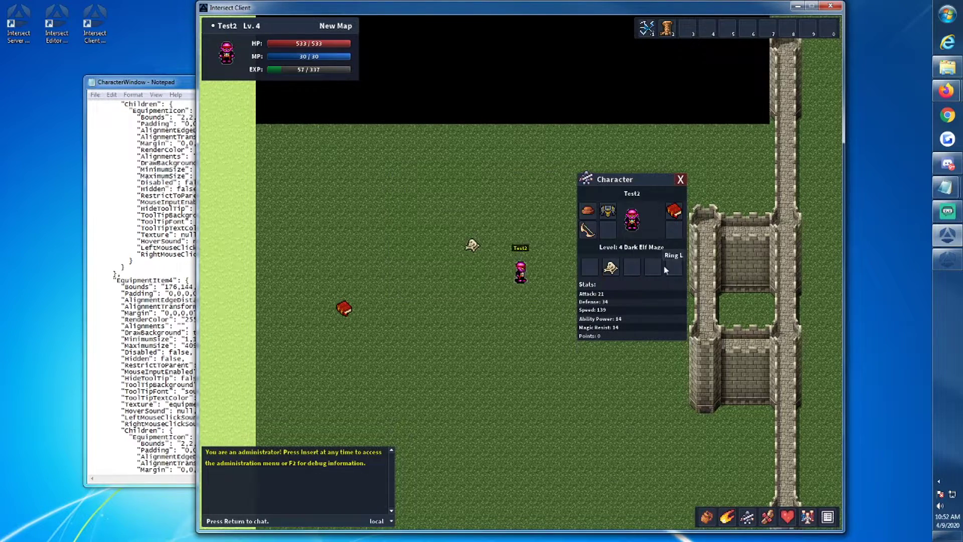
{"action": "mouse_move", "coordinate": [615, 266]}
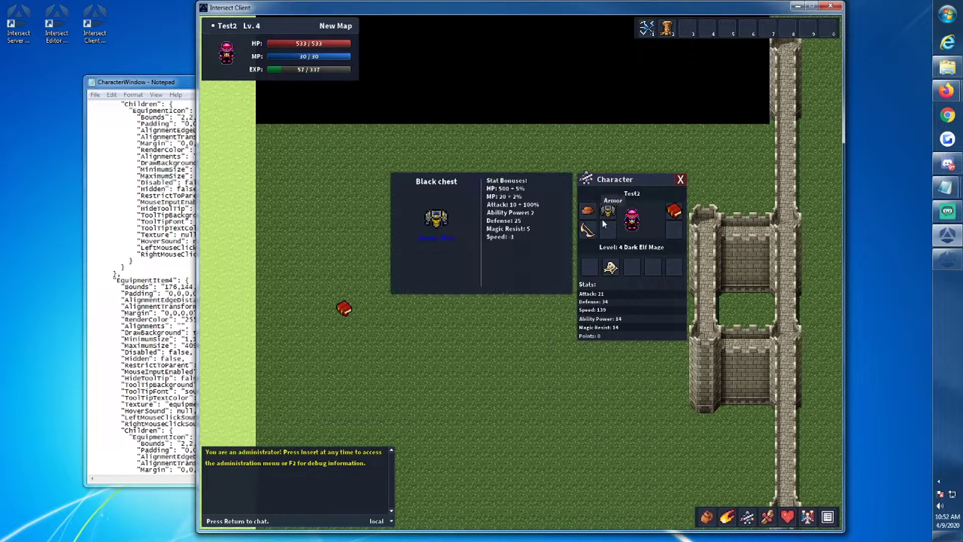
Browse to Intersect Engine > Client and Editor > resources > gui > layouts > game.
{"action": "left_click", "coordinate": [190, 85]}
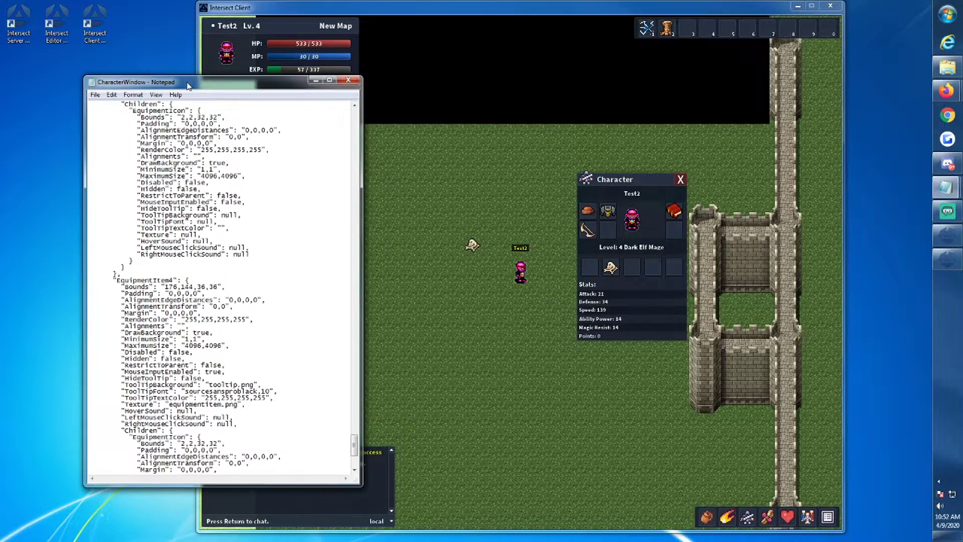
{"action": "left_click_drag", "start_coordinate": [213, 88], "coordinate": [258, 90]}
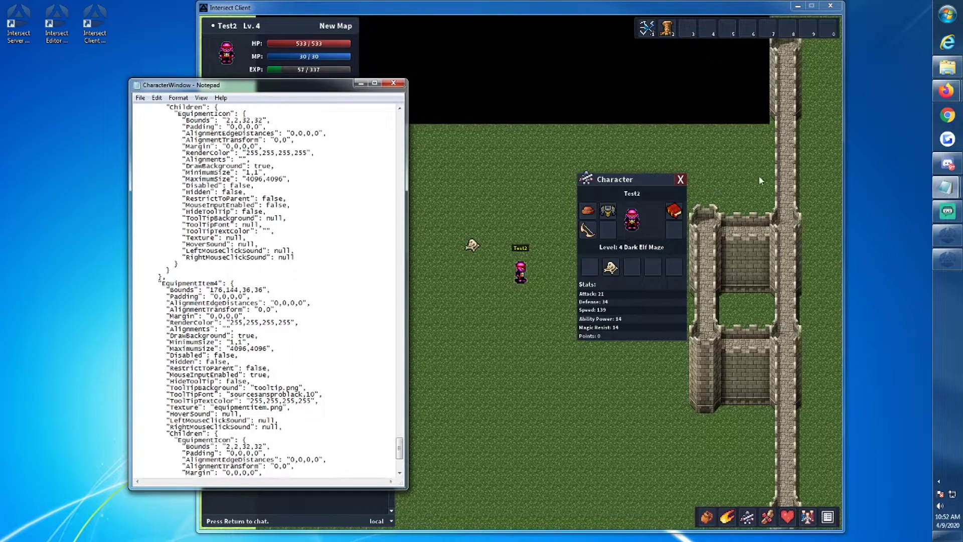
{"action": "left_click", "coordinate": [946, 69]}
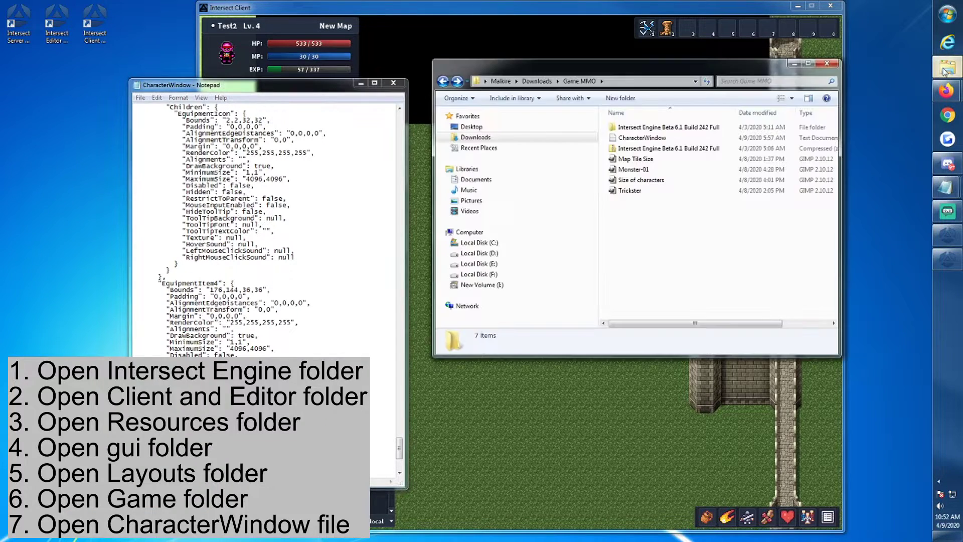
{"action": "double_click", "coordinate": [659, 128]}
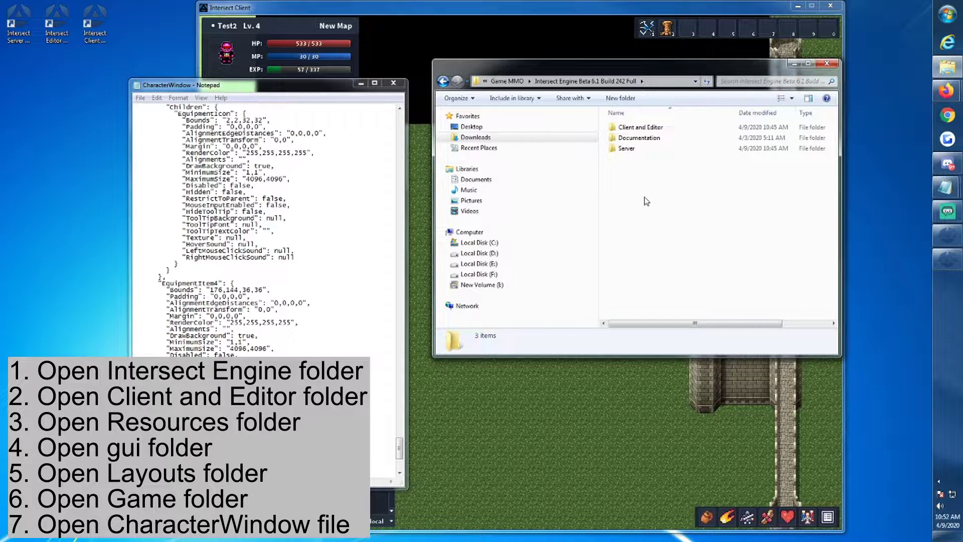
{"action": "double_click", "coordinate": [638, 128]}
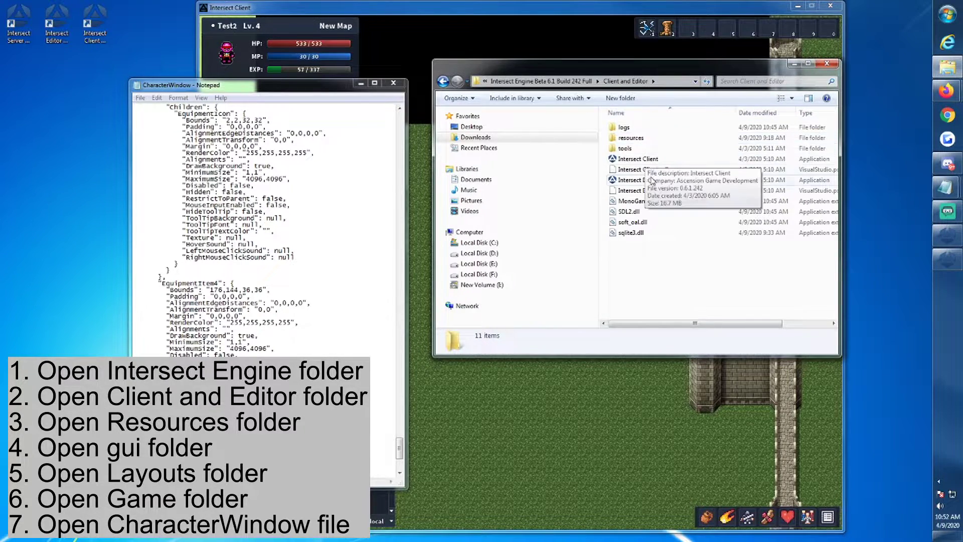
{"action": "double_click", "coordinate": [633, 138]}
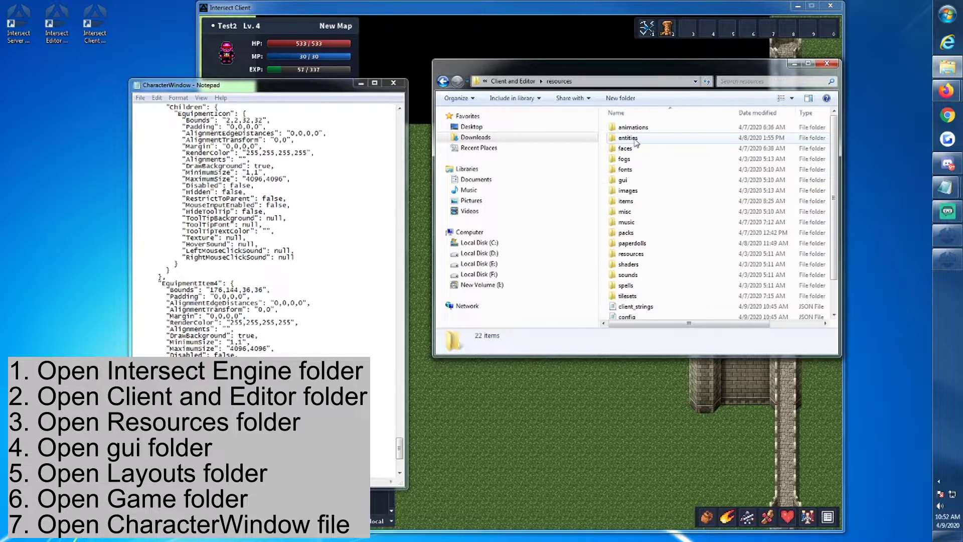
{"action": "double_click", "coordinate": [635, 181]}
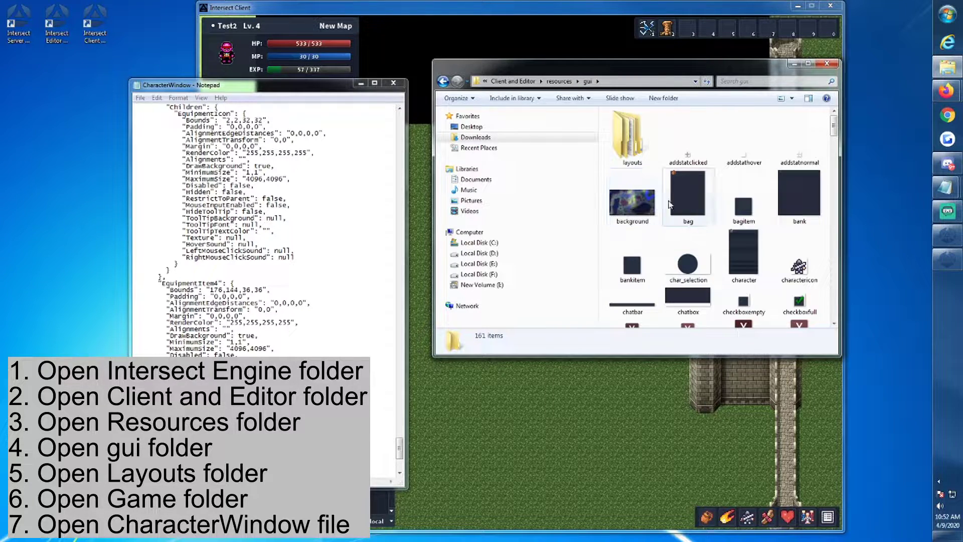
{"action": "double_click", "coordinate": [633, 150]}
{"action": "double_click", "coordinate": [626, 128]}
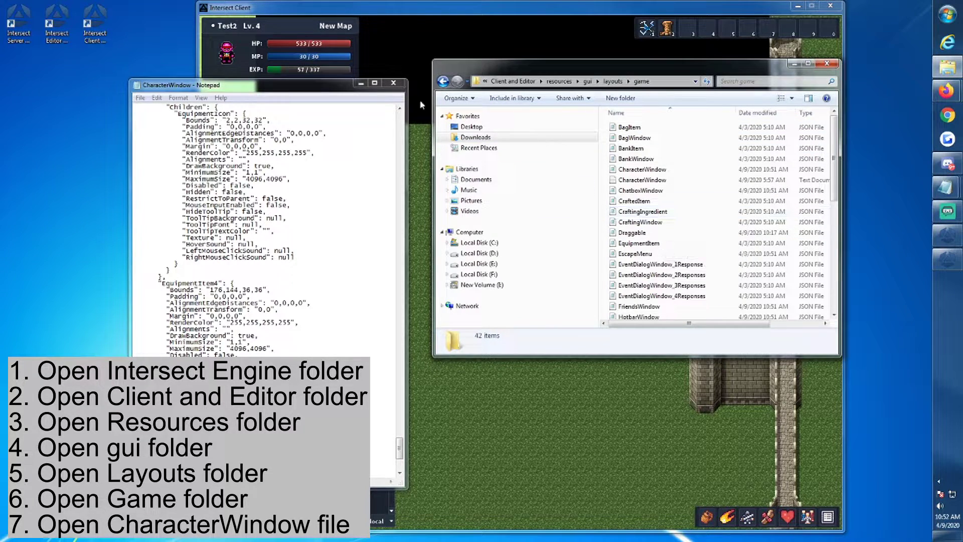
Close the old CharacterWindow notes and open the CharacterWindow JSON layout in Notepad.
{"action": "left_click", "coordinate": [393, 83]}
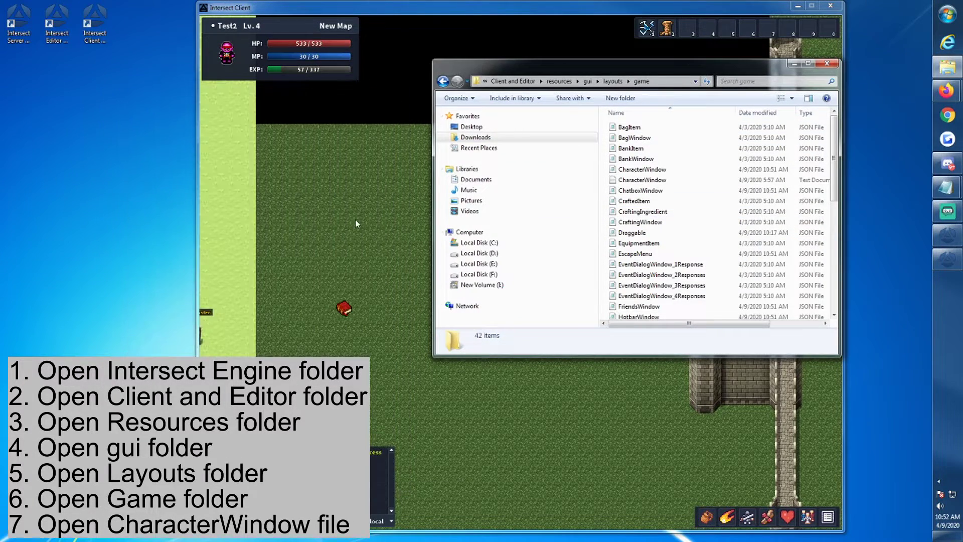
{"action": "left_click", "coordinate": [828, 170]}
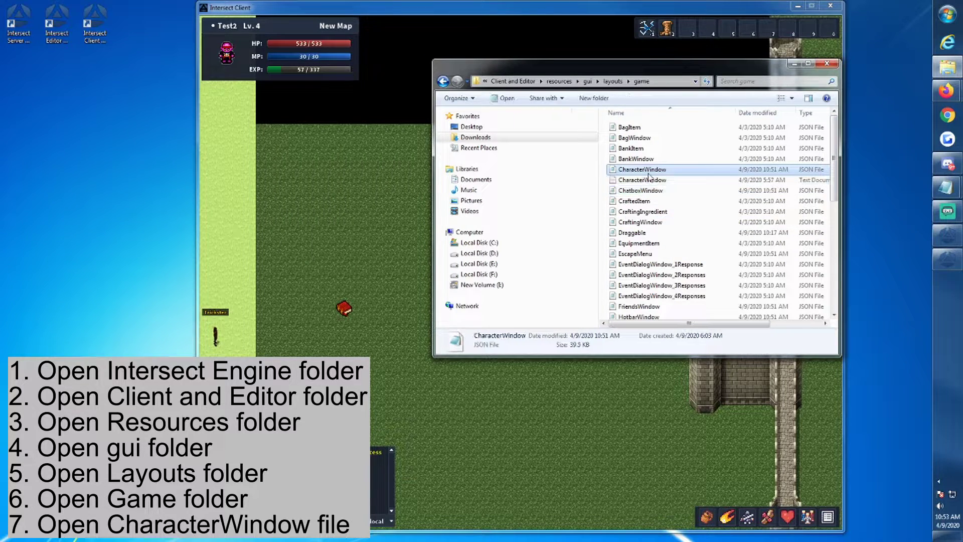
{"action": "left_click", "coordinate": [662, 181]}
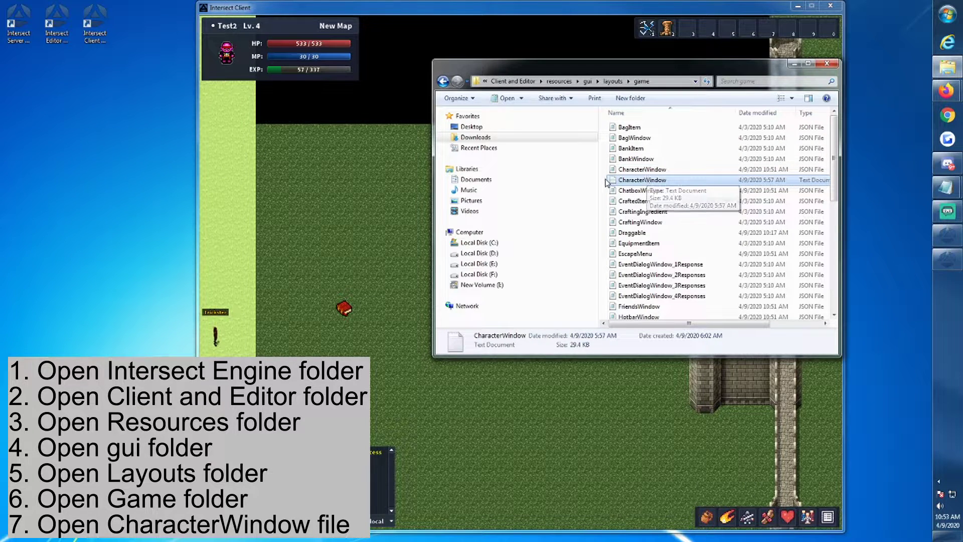
{"action": "left_click", "coordinate": [639, 179]}
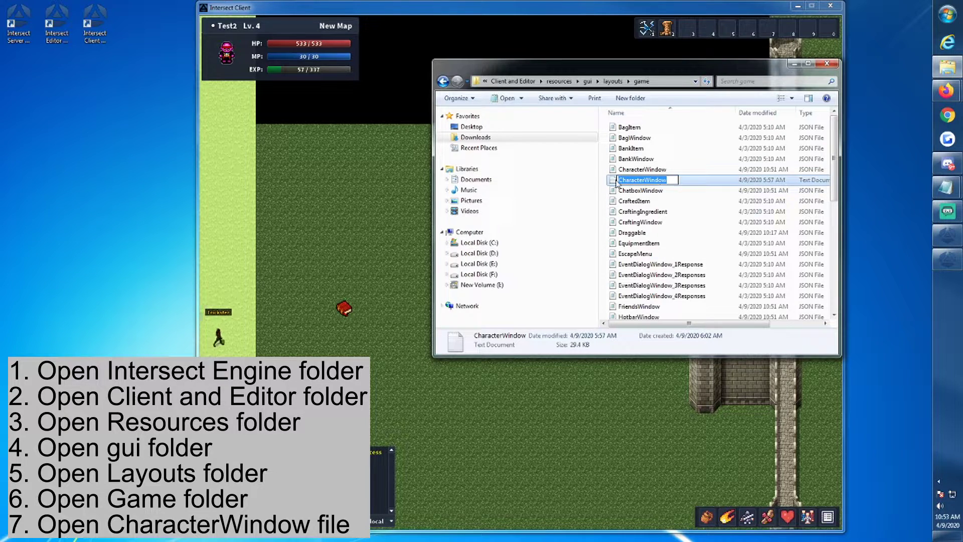
{"action": "left_click", "coordinate": [639, 190]}
{"action": "left_click", "coordinate": [617, 180]}
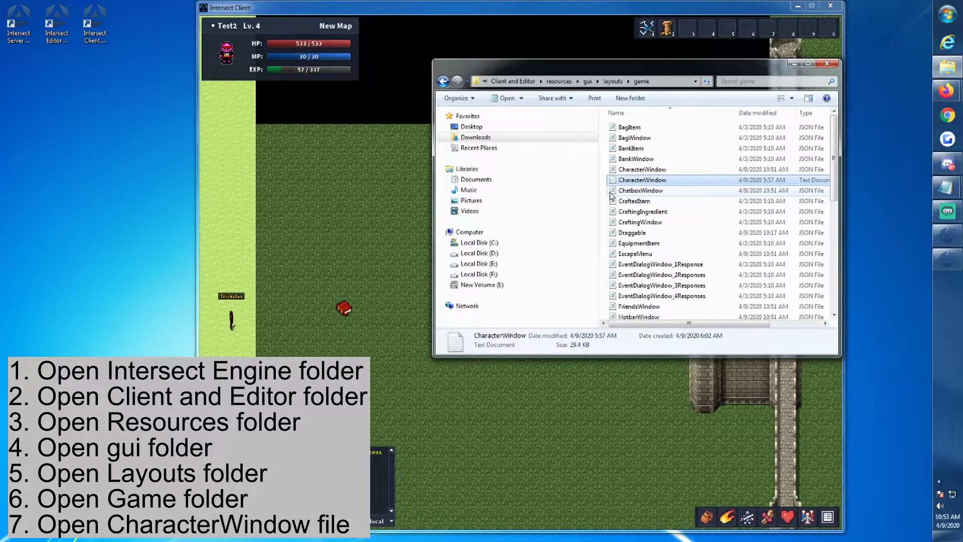
{"action": "left_click", "coordinate": [635, 171]}
{"action": "double_click", "coordinate": [636, 171]}
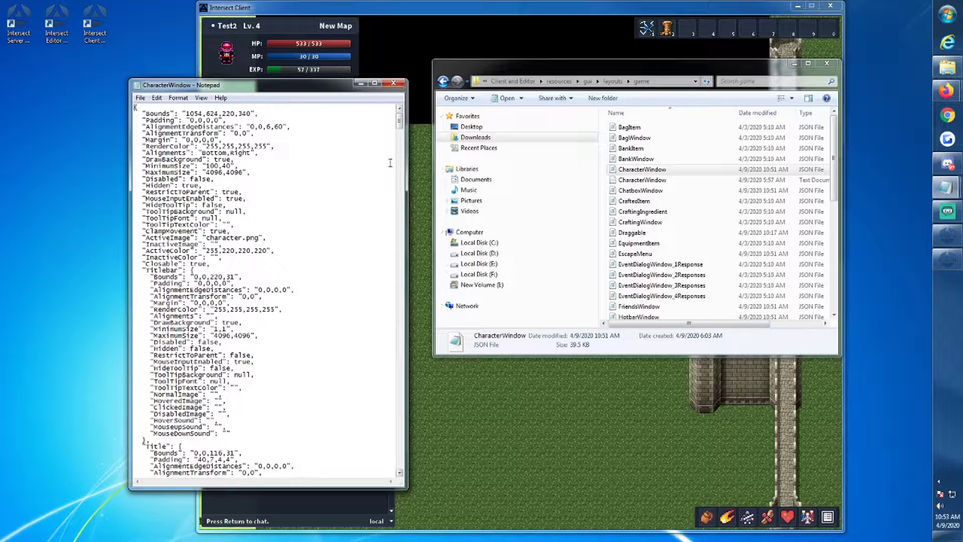
Maximize Notepad and select the EquipmentItem0 slot definition, then return to the game.
{"action": "left_click_drag", "start_coordinate": [308, 82], "coordinate": [243, 47]}
{"action": "left_click", "coordinate": [309, 48]}
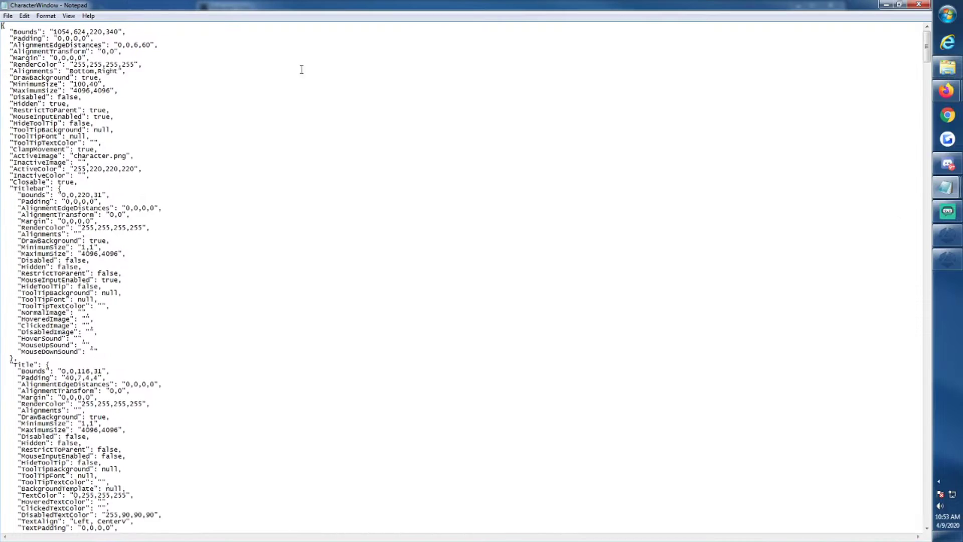
{"action": "left_click_drag", "start_coordinate": [926, 52], "coordinate": [927, 362]}
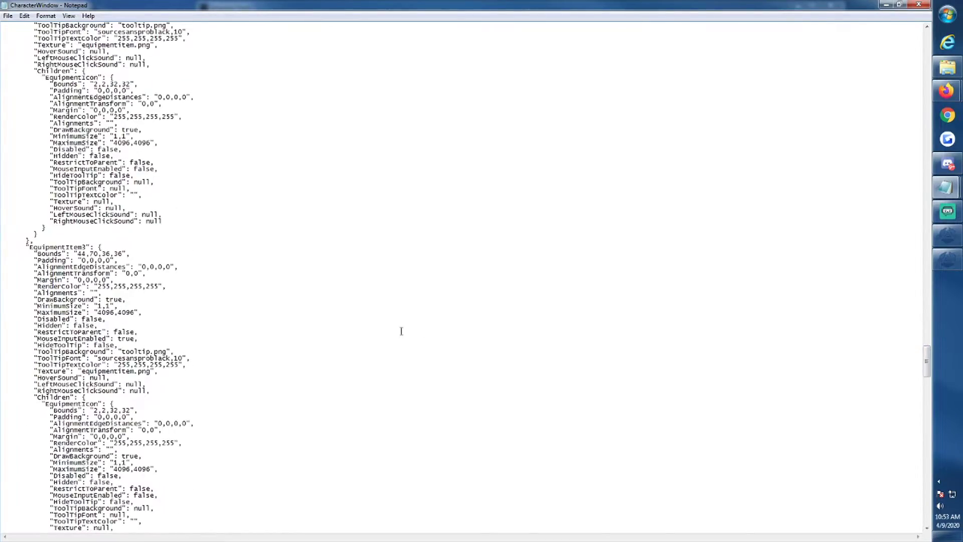
{"action": "scroll", "coordinate": [386, 330], "scroll_direction": "up", "scroll_amount": 7}
{"action": "scroll", "coordinate": [372, 331], "scroll_direction": "up", "scroll_amount": 20}
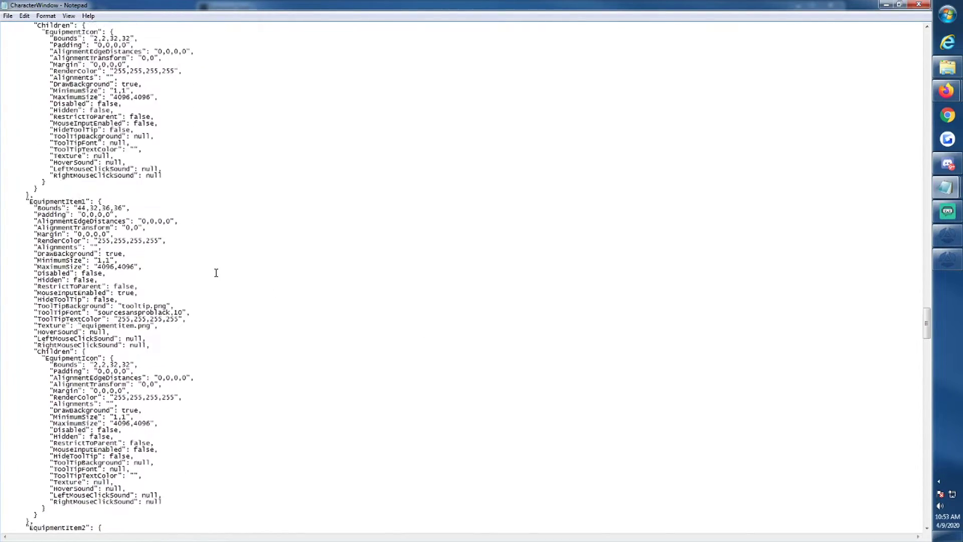
{"action": "scroll", "coordinate": [216, 272], "scroll_direction": "up", "scroll_amount": 19}
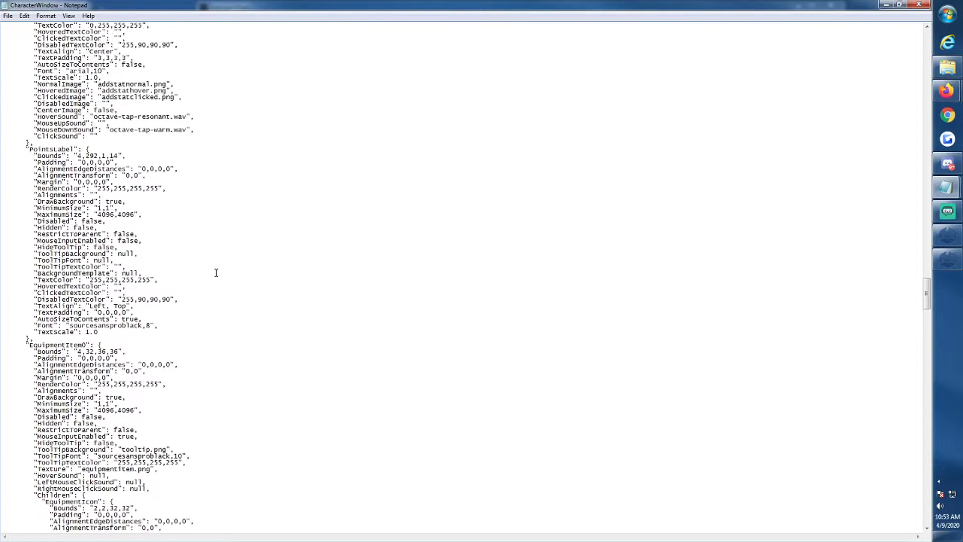
{"action": "scroll", "coordinate": [216, 272], "scroll_direction": "up", "scroll_amount": 7}
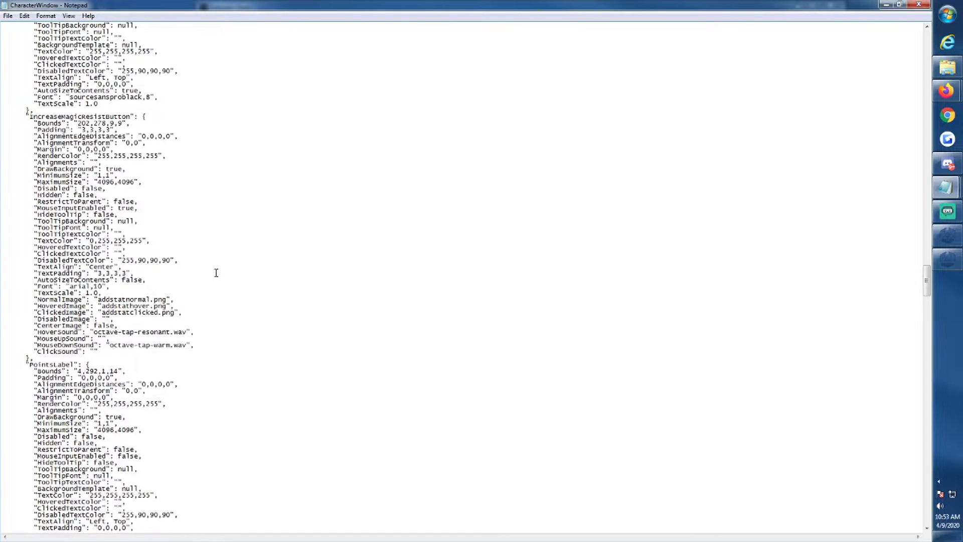
{"action": "scroll", "coordinate": [232, 257], "scroll_direction": "down", "scroll_amount": 12}
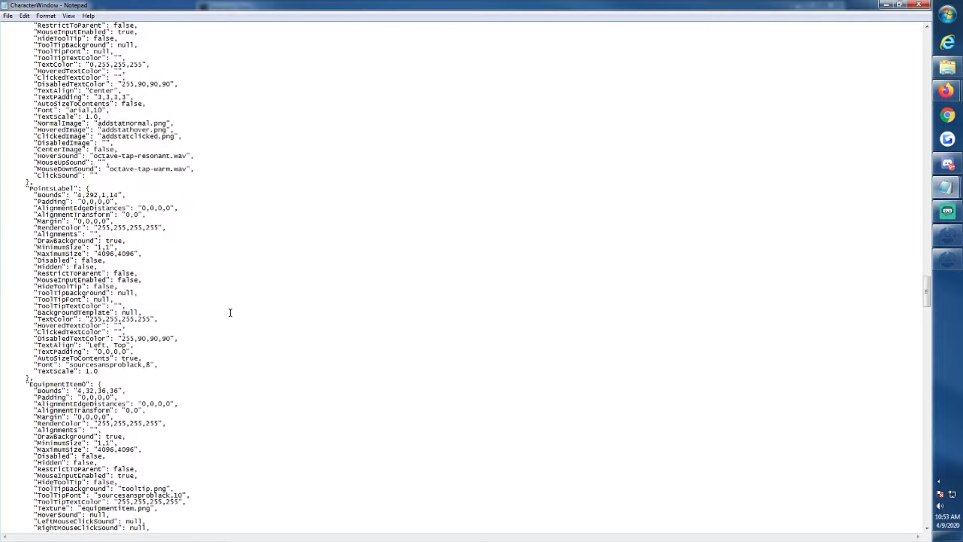
{"action": "left_click_drag", "start_coordinate": [31, 325], "coordinate": [225, 463]}
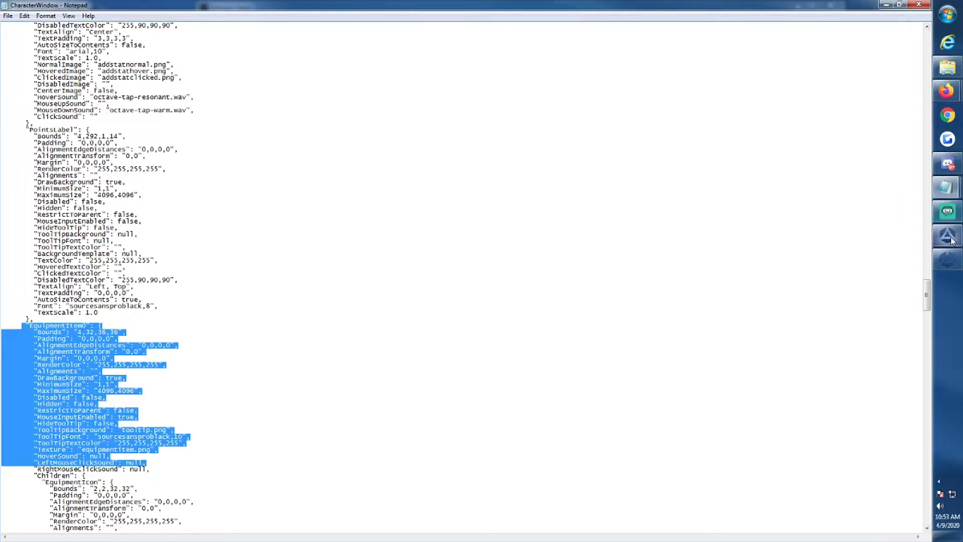
{"action": "left_click", "coordinate": [947, 235]}
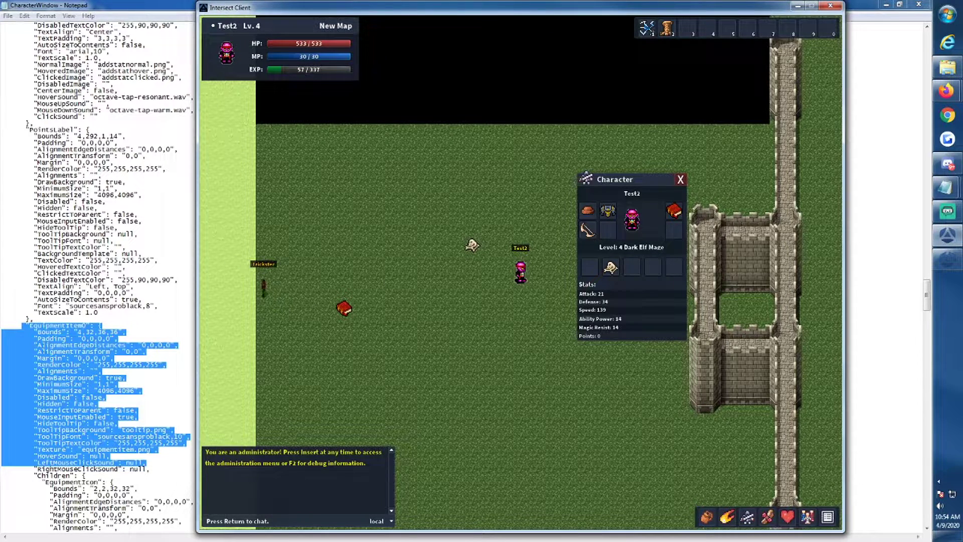
Check EquipmentItem0's Bounds 4,32,36,36 against the game's first slot holding Helm-01.
{"action": "left_click", "coordinate": [74, 344]}
{"action": "left_click_drag", "start_coordinate": [125, 332], "coordinate": [77, 327]}
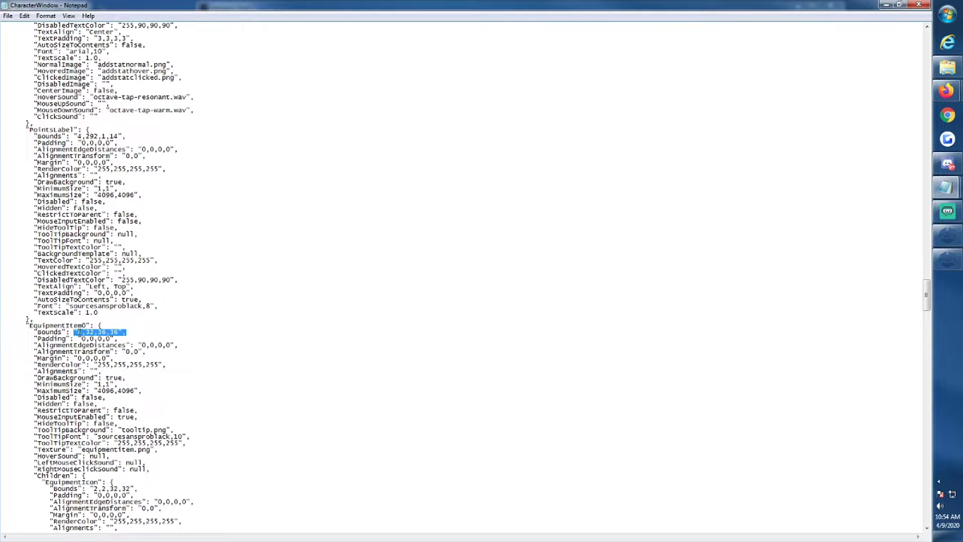
{"action": "left_click", "coordinate": [79, 332]}
{"action": "left_click", "coordinate": [947, 234]}
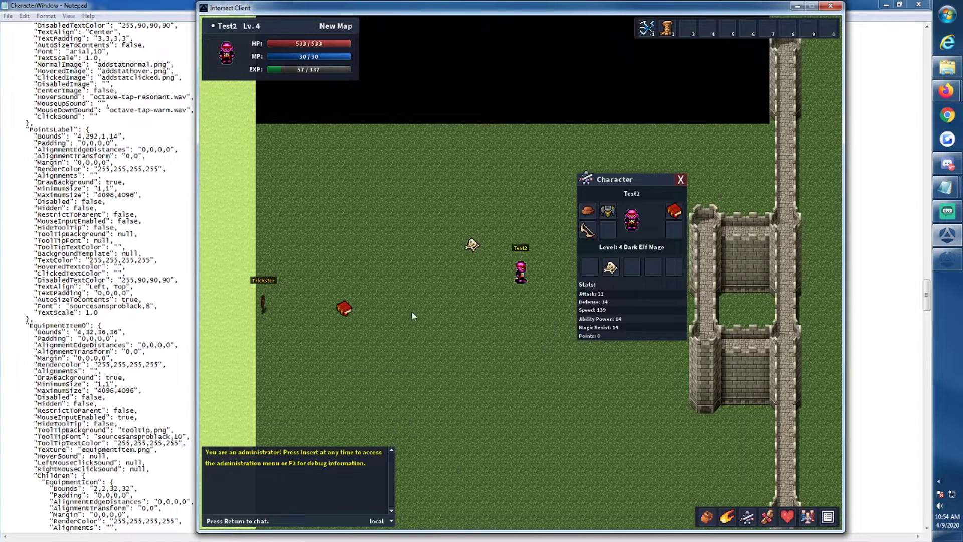
{"action": "mouse_move", "coordinate": [588, 211]}
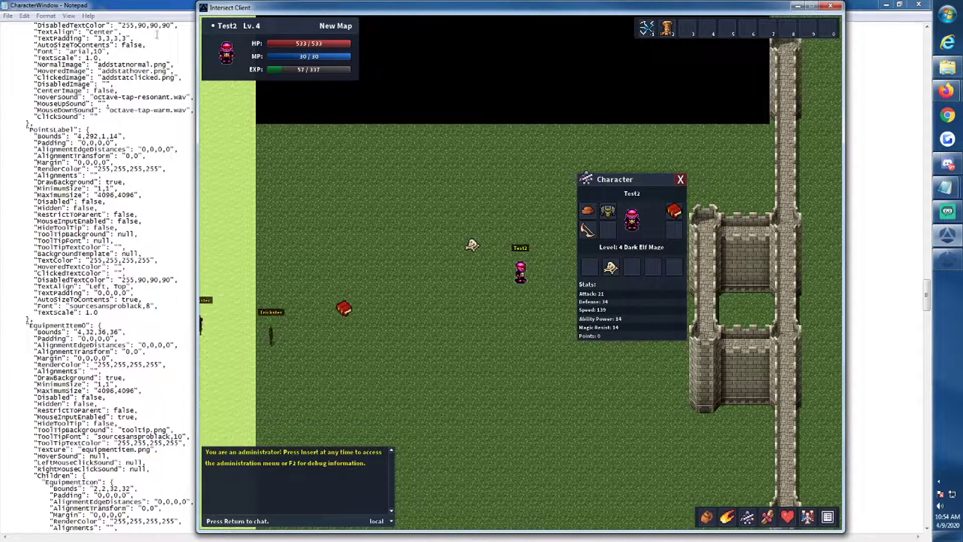
Compare the Bounds x-offsets 4 of EquipmentItem0 and 44 of EquipmentItem1.
{"action": "left_click", "coordinate": [78, 350]}
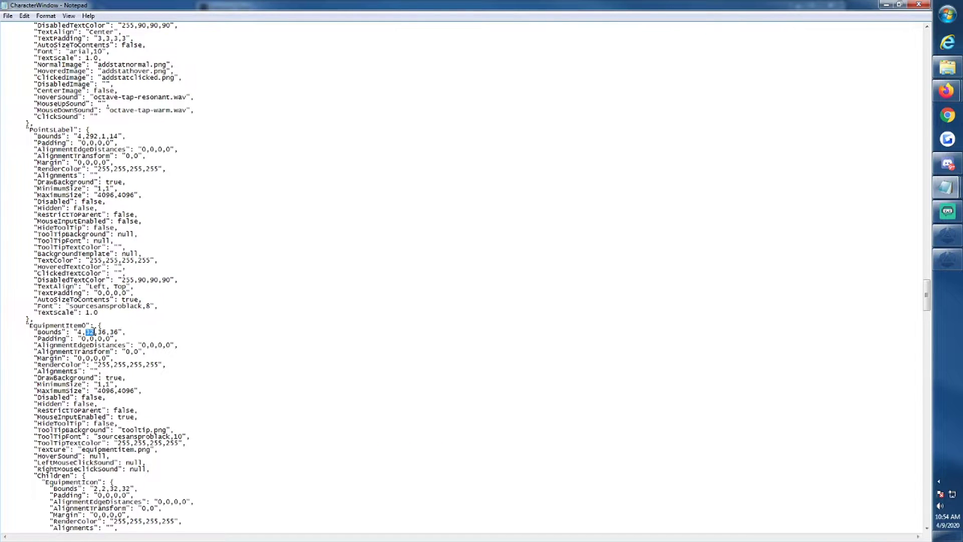
{"action": "left_click", "coordinate": [98, 364]}
{"action": "scroll", "coordinate": [95, 381], "scroll_direction": "down", "scroll_amount": 1}
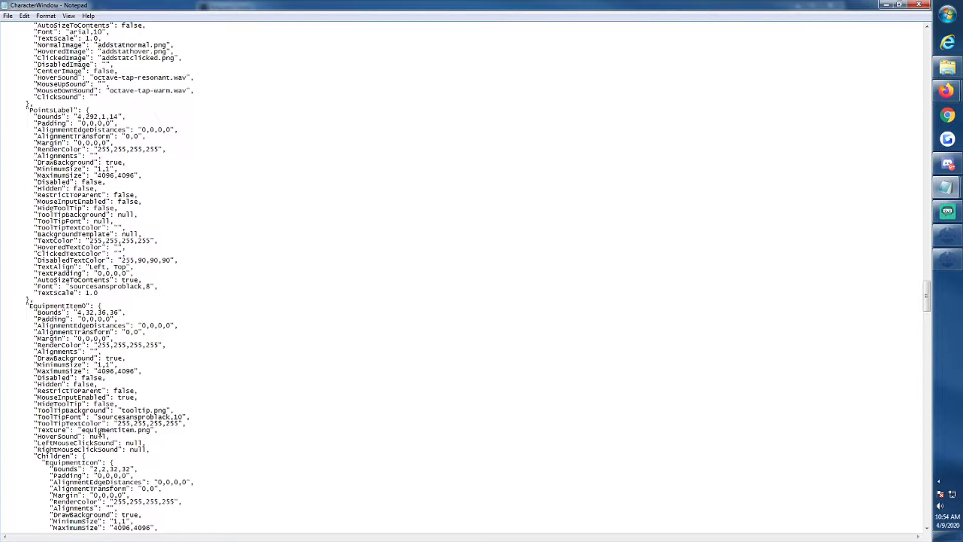
{"action": "scroll", "coordinate": [99, 432], "scroll_direction": "down", "scroll_amount": 12}
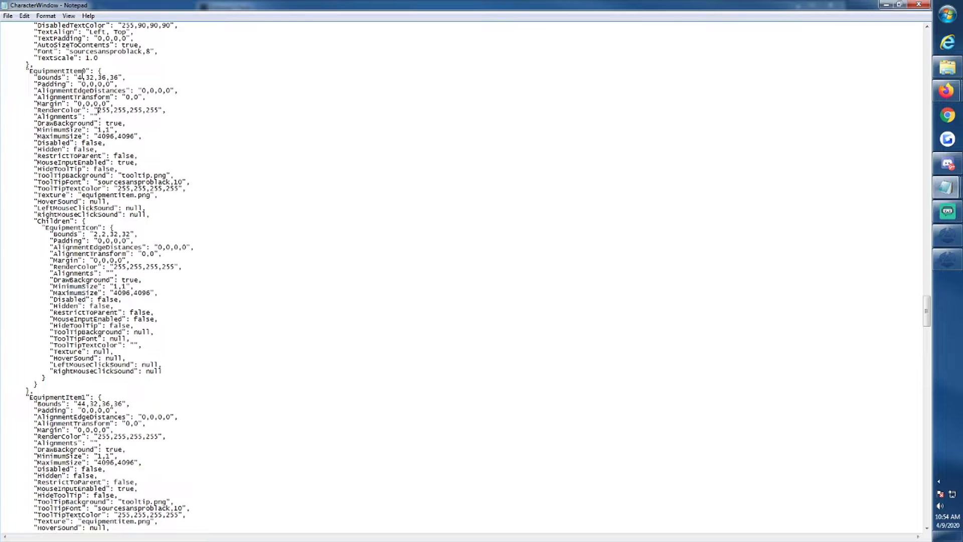
{"action": "double_click", "coordinate": [80, 78]}
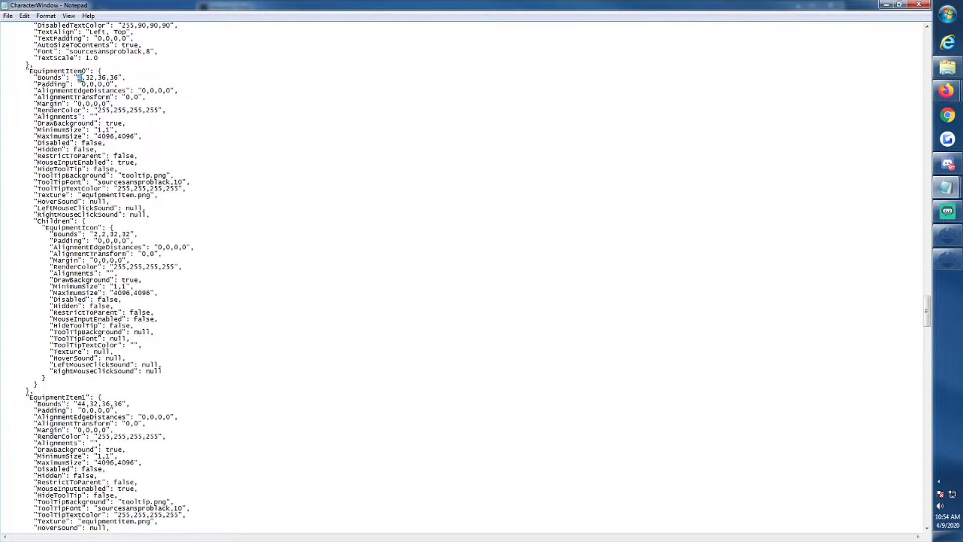
{"action": "double_click", "coordinate": [80, 403]}
{"action": "left_click", "coordinate": [80, 77]}
{"action": "double_click", "coordinate": [79, 77]}
{"action": "left_click", "coordinate": [73, 405]}
{"action": "scroll", "coordinate": [98, 416], "scroll_direction": "down", "scroll_amount": 8}
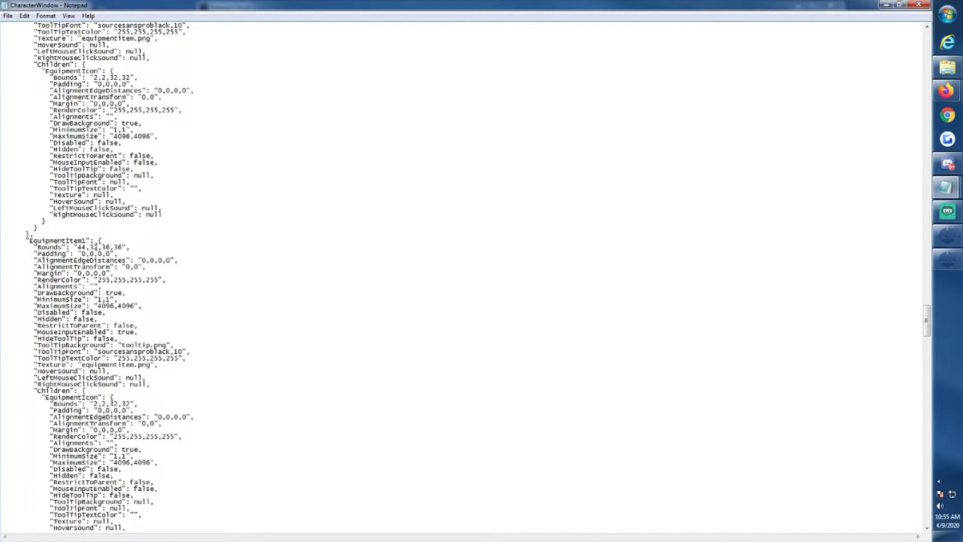
Highlight EquipmentItem1's Bounds and EquipmentItem2's Bounds value 4,70,36,36.
{"action": "left_click_drag", "start_coordinate": [78, 247], "coordinate": [123, 246]}
{"action": "left_click", "coordinate": [80, 352]}
{"action": "scroll", "coordinate": [101, 351], "scroll_direction": "down", "scroll_amount": 4}
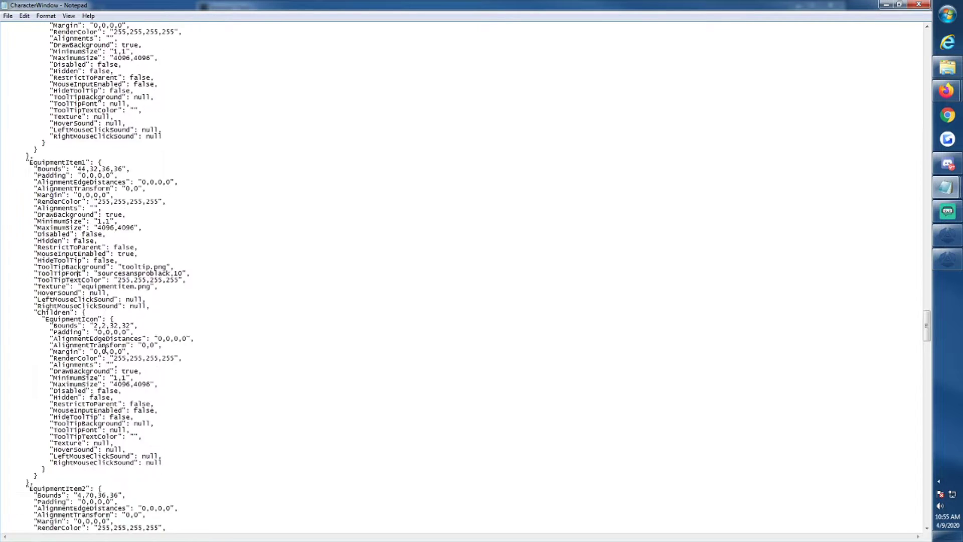
{"action": "scroll", "coordinate": [105, 350], "scroll_direction": "down", "scroll_amount": 7}
{"action": "scroll", "coordinate": [105, 348], "scroll_direction": "down", "scroll_amount": 4}
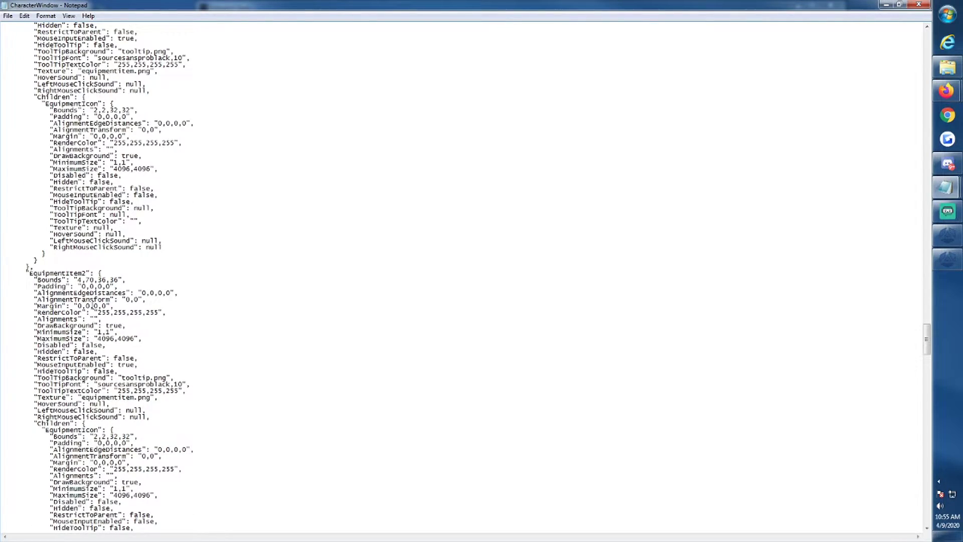
{"action": "left_click_drag", "start_coordinate": [34, 280], "coordinate": [123, 281]}
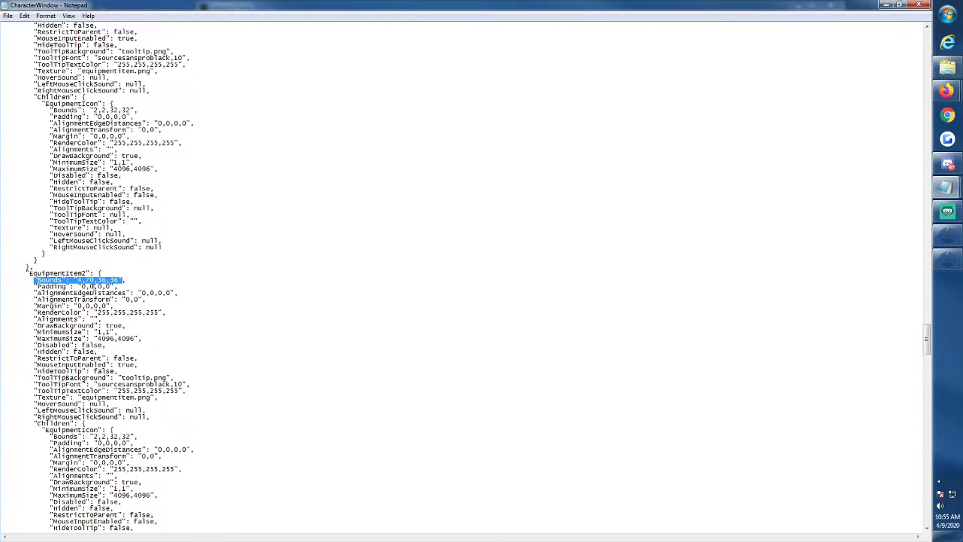
{"action": "left_click", "coordinate": [162, 305]}
Highlight EquipmentItem3's Bounds value 44,70,36,36.
{"action": "scroll", "coordinate": [163, 306], "scroll_direction": "down", "scroll_amount": 9}
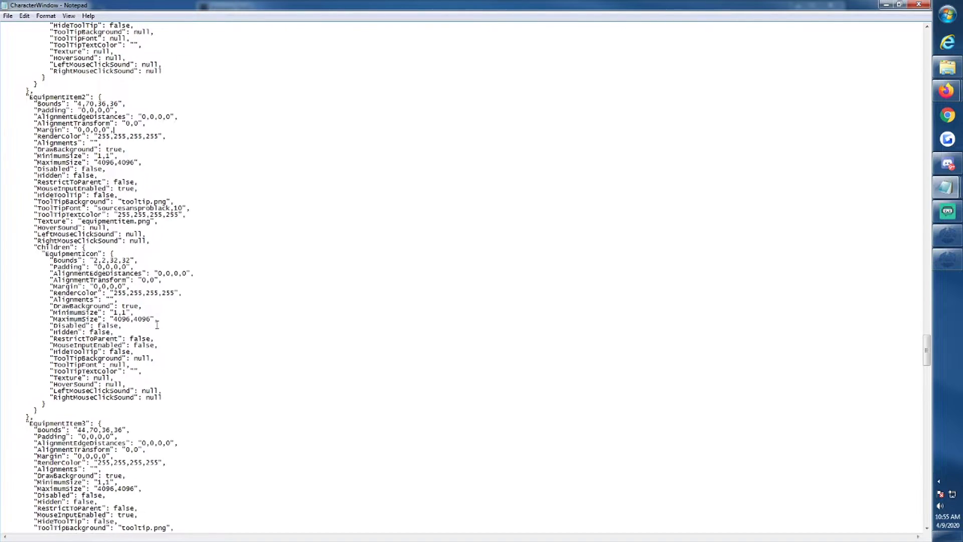
{"action": "scroll", "coordinate": [197, 326], "scroll_direction": "down", "scroll_amount": 4}
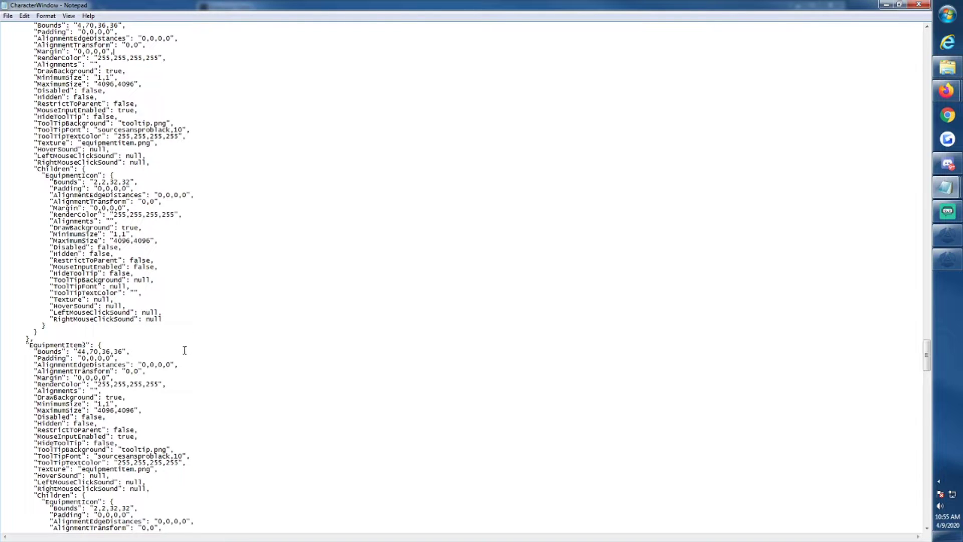
{"action": "left_click_drag", "start_coordinate": [74, 351], "coordinate": [130, 351]}
{"action": "scroll", "coordinate": [150, 343], "scroll_direction": "up", "scroll_amount": 9}
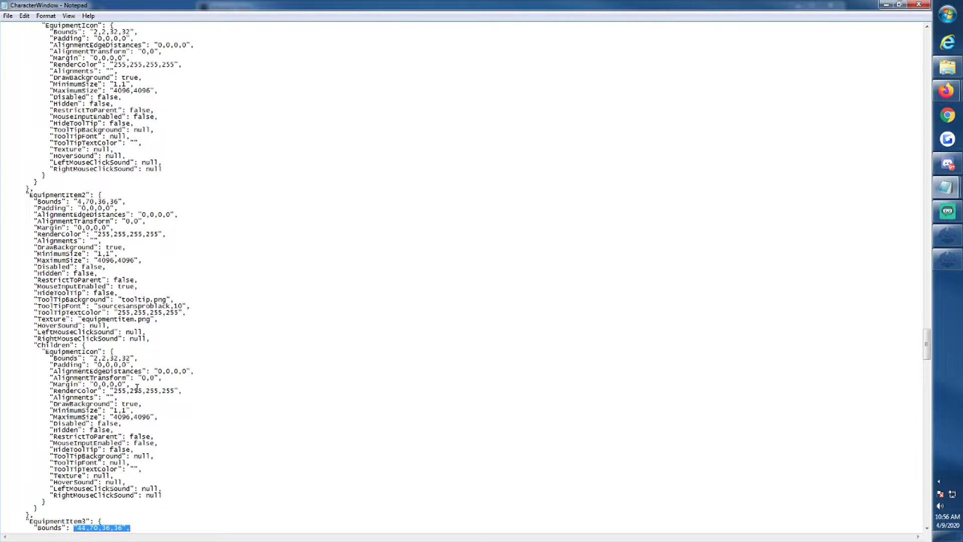
{"action": "left_click", "coordinate": [198, 228]}
{"action": "scroll", "coordinate": [191, 238], "scroll_direction": "down", "scroll_amount": 2}
{"action": "scroll", "coordinate": [191, 238], "scroll_direction": "up", "scroll_amount": 3}
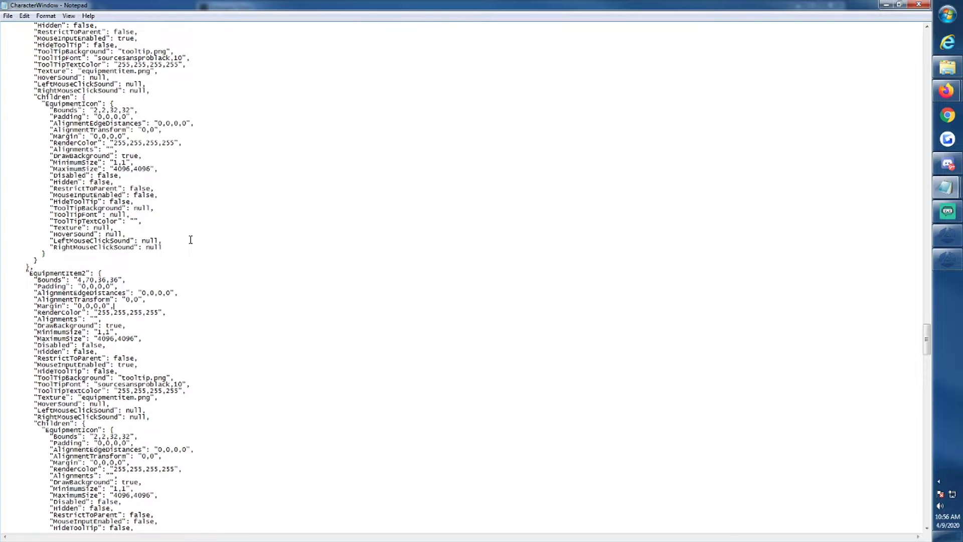
{"action": "scroll", "coordinate": [190, 239], "scroll_direction": "up", "scroll_amount": 3}
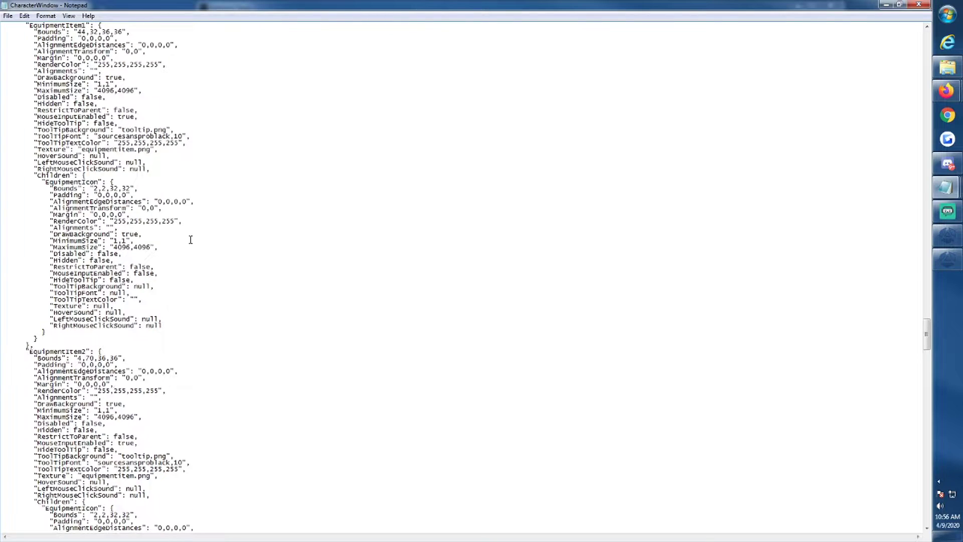
{"action": "scroll", "coordinate": [191, 239], "scroll_direction": "up", "scroll_amount": 1}
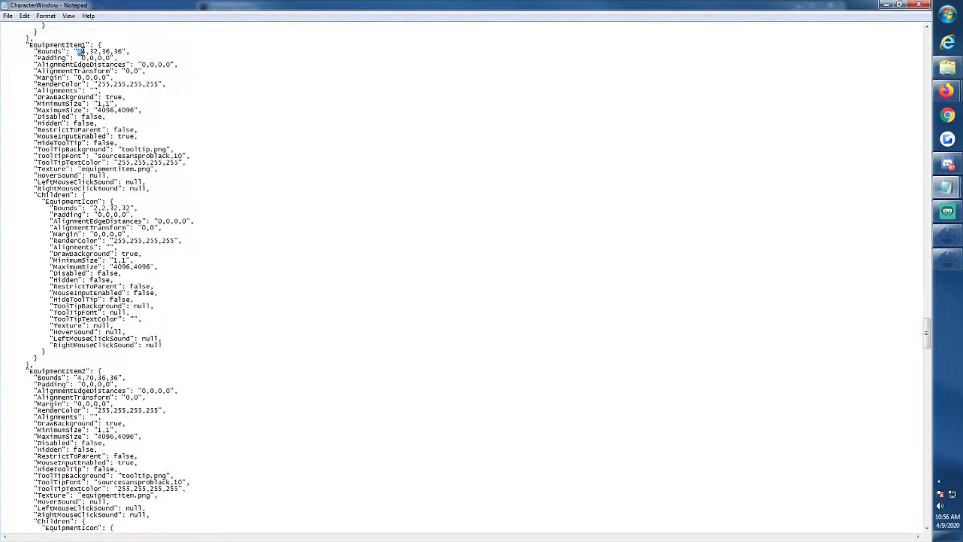
Recheck EquipmentItem1's x-offset 44 and bring the game back to the front.
{"action": "left_click_drag", "start_coordinate": [81, 51], "coordinate": [84, 51]}
{"action": "scroll", "coordinate": [177, 201], "scroll_direction": "down", "scroll_amount": 8}
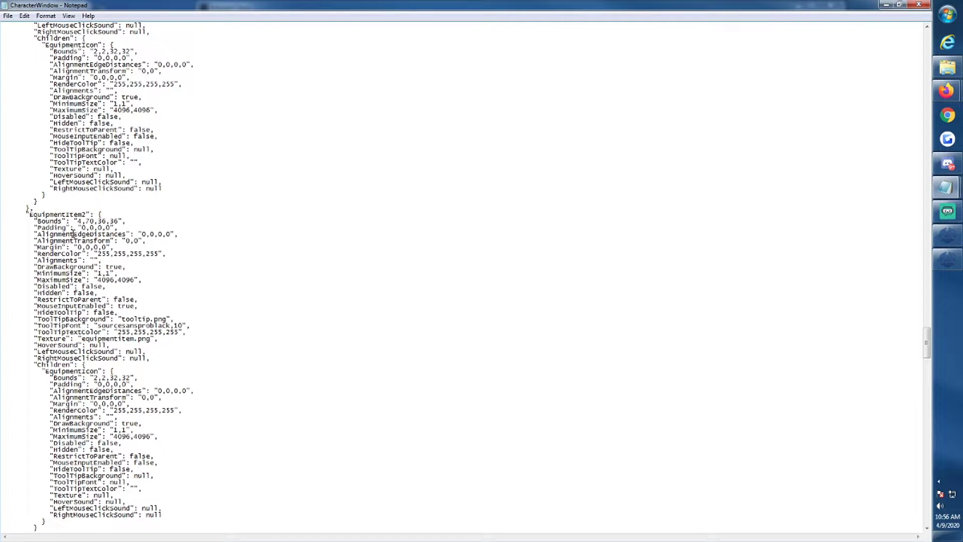
{"action": "scroll", "coordinate": [178, 376], "scroll_direction": "up", "scroll_amount": 4}
{"action": "scroll", "coordinate": [178, 376], "scroll_direction": "up", "scroll_amount": 7}
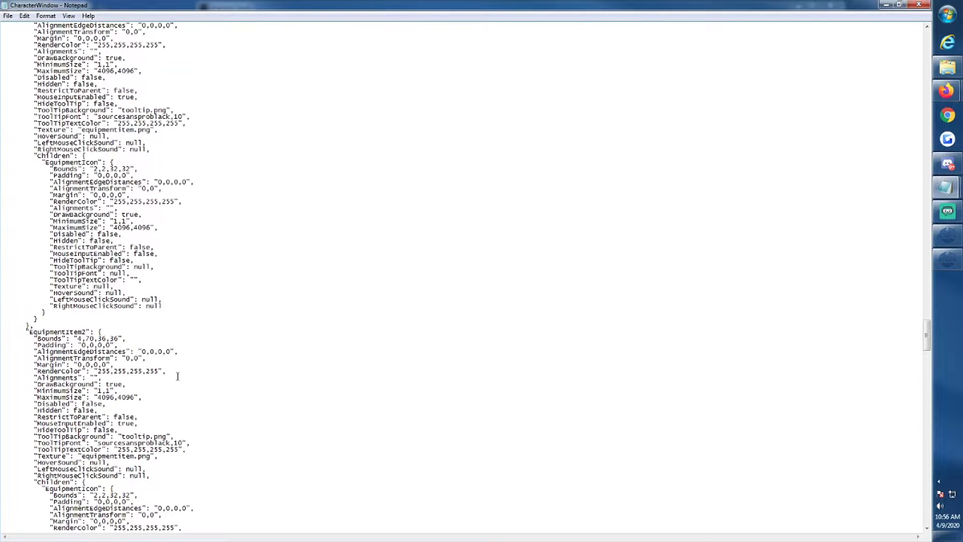
{"action": "scroll", "coordinate": [149, 321], "scroll_direction": "up", "scroll_amount": 12}
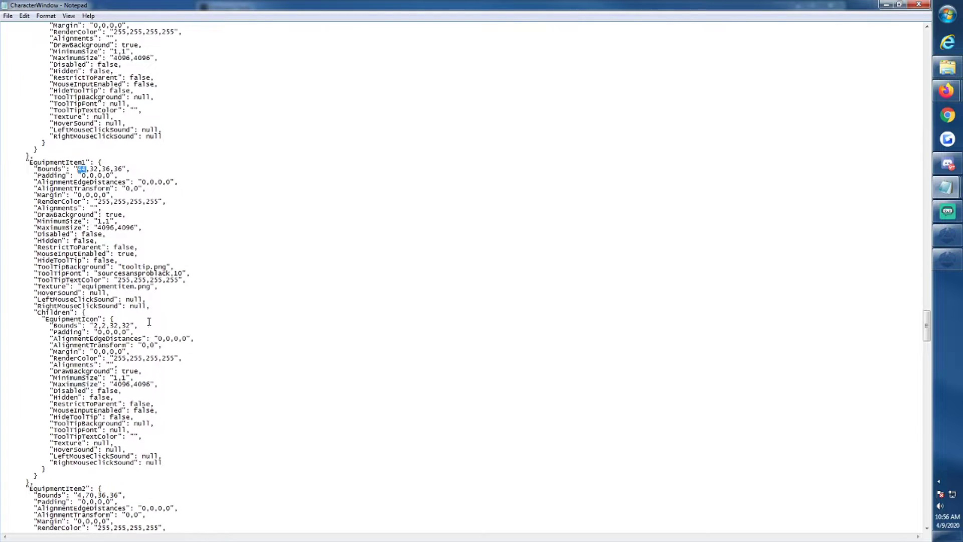
{"action": "scroll", "coordinate": [119, 222], "scroll_direction": "up", "scroll_amount": 3}
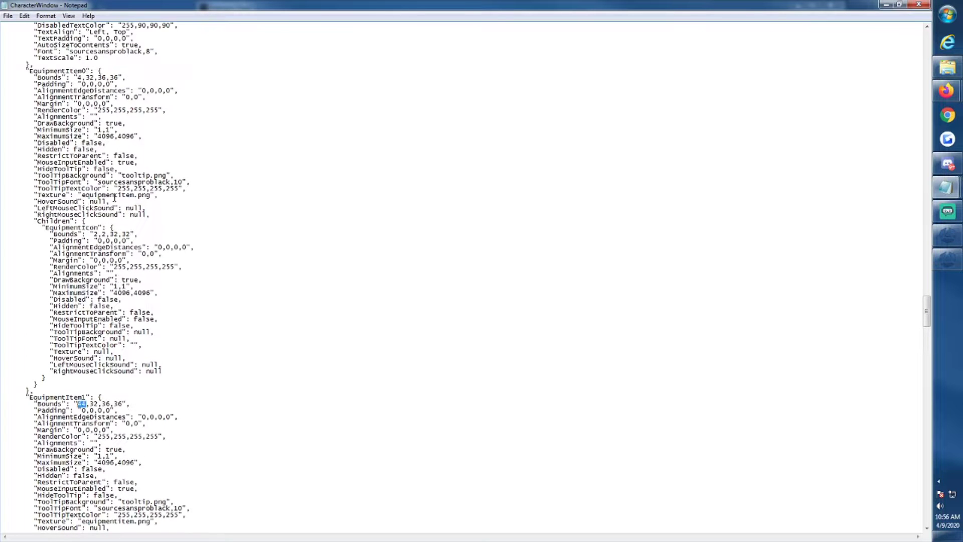
{"action": "scroll", "coordinate": [264, 344], "scroll_direction": "down", "scroll_amount": 12}
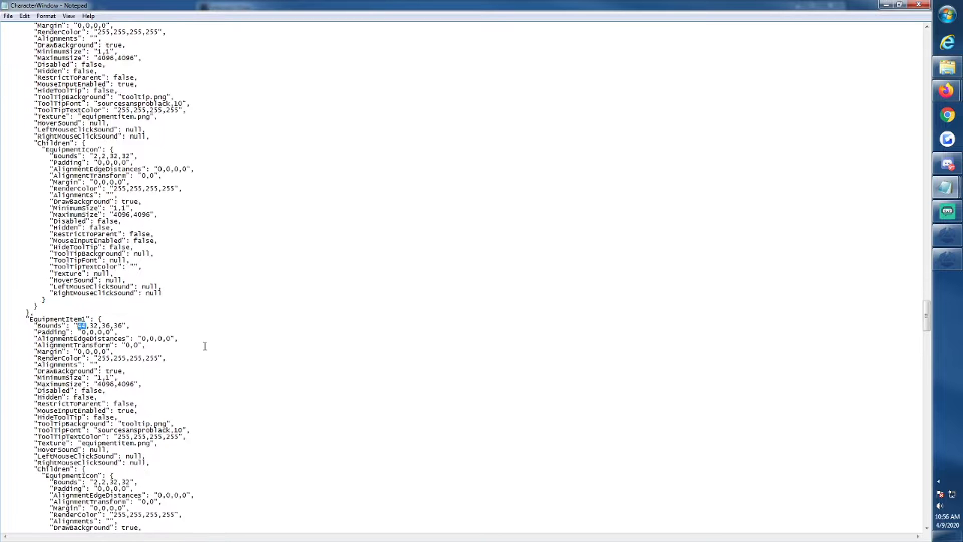
{"action": "scroll", "coordinate": [148, 331], "scroll_direction": "down", "scroll_amount": 20}
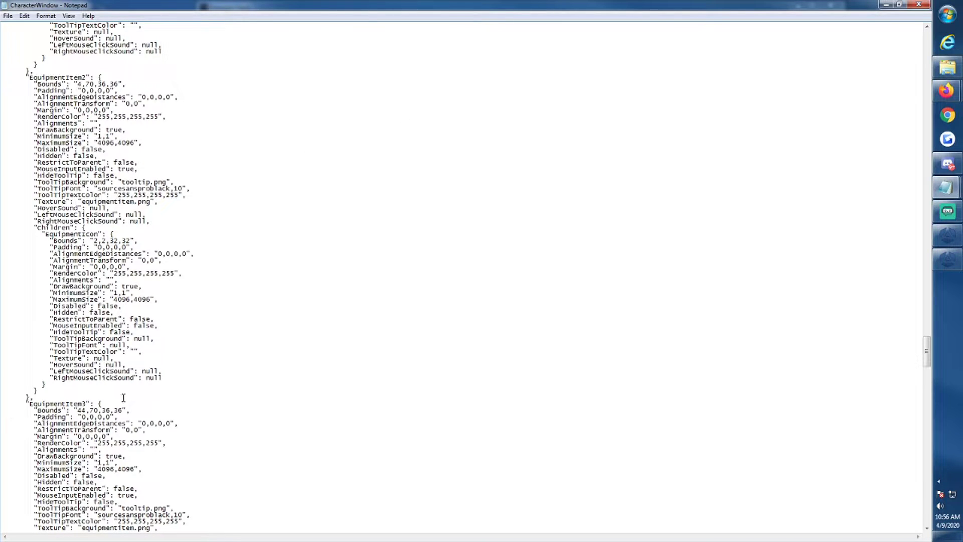
{"action": "left_click", "coordinate": [946, 236]}
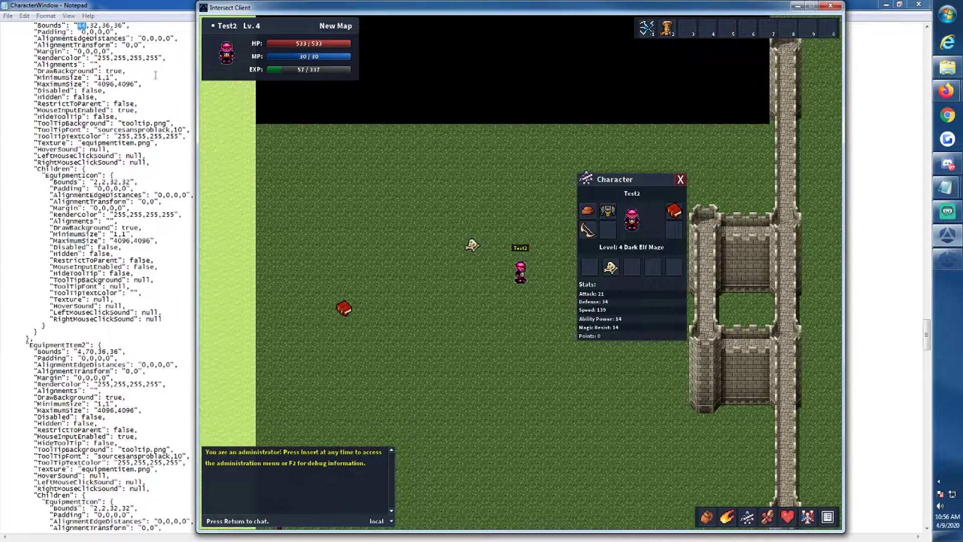
Bring the CharacterWindow layout forward and restore Notepad to a small window over the game.
{"action": "left_click", "coordinate": [160, 4]}
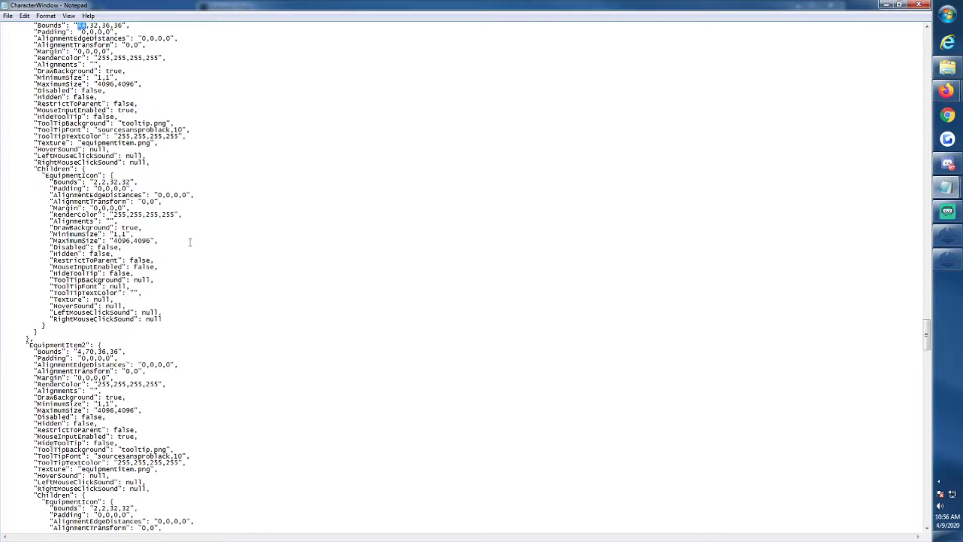
{"action": "left_click", "coordinate": [176, 268]}
{"action": "left_click", "coordinate": [902, 6]}
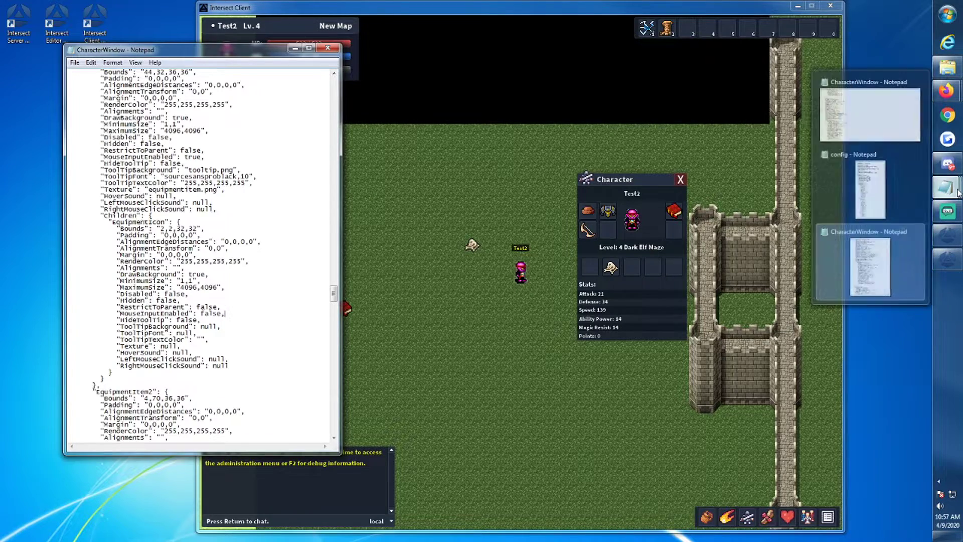
{"action": "mouse_move", "coordinate": [947, 196]}
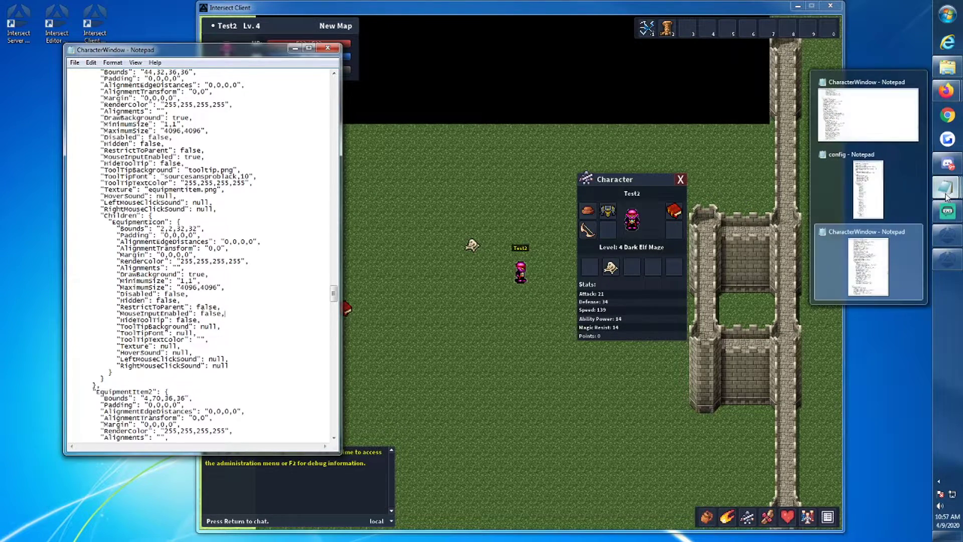
Go back to the Intersect Engine root and open Server > resources > config.json.
{"action": "left_click", "coordinate": [908, 99]}
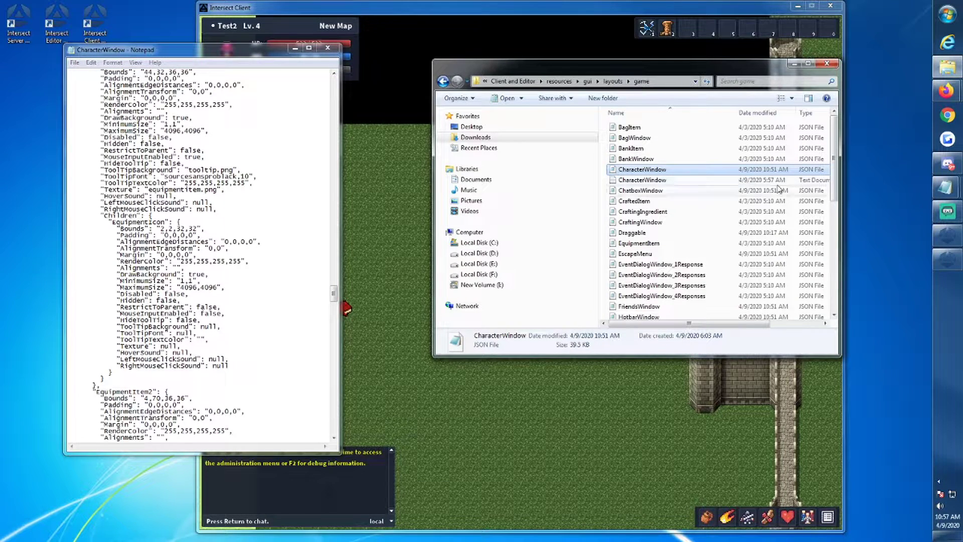
{"action": "left_click", "coordinate": [444, 82]}
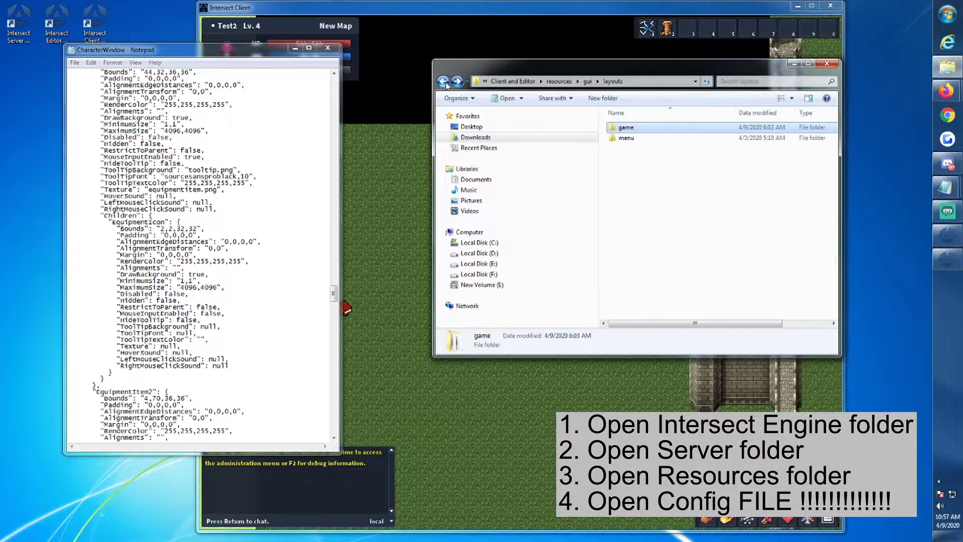
{"action": "left_click", "coordinate": [443, 82]}
{"action": "left_click", "coordinate": [443, 81]}
{"action": "left_click", "coordinate": [443, 82]}
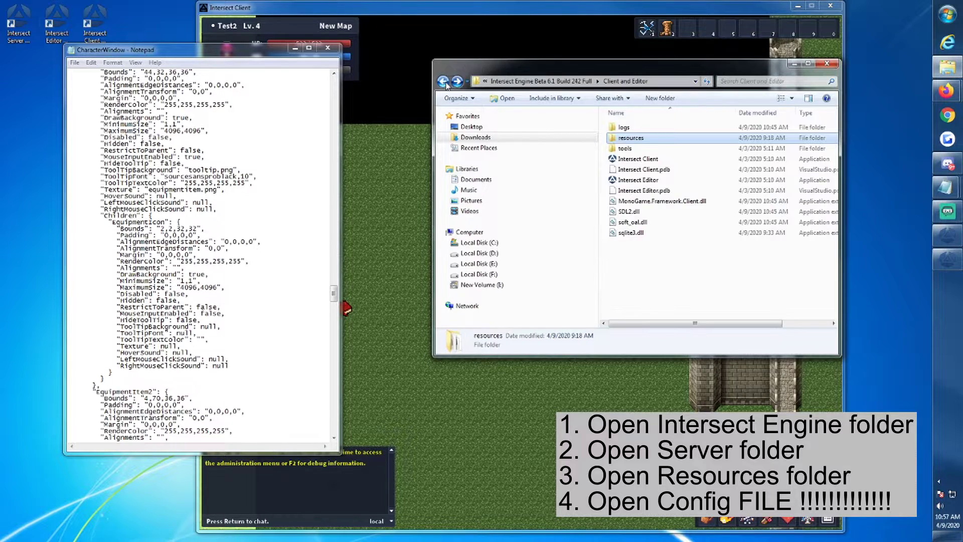
{"action": "left_click", "coordinate": [444, 82]}
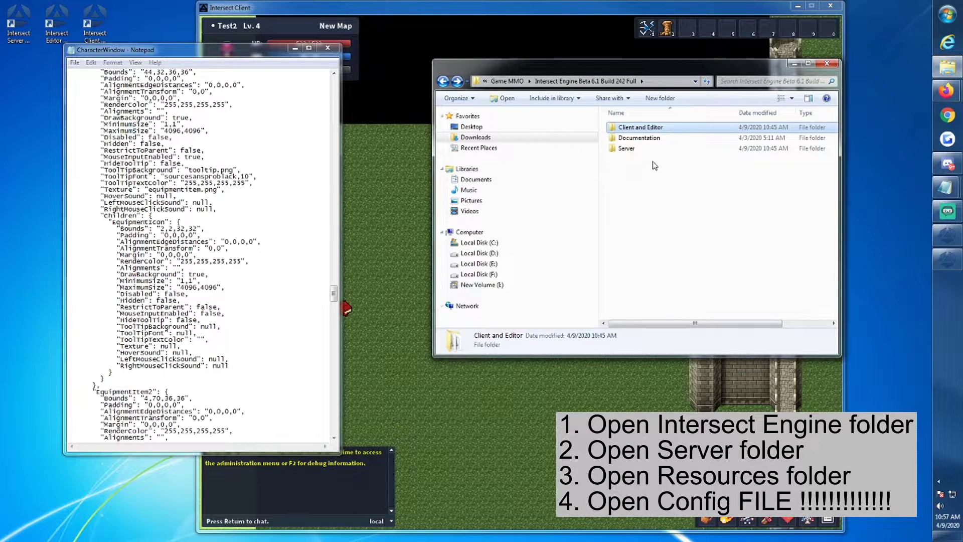
{"action": "left_click", "coordinate": [627, 151]}
{"action": "double_click", "coordinate": [627, 150]}
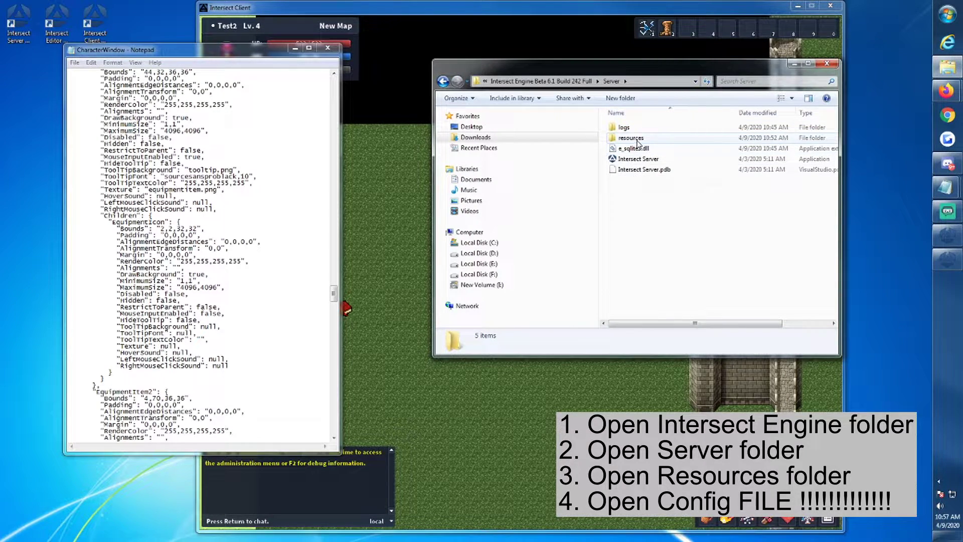
{"action": "double_click", "coordinate": [636, 140]}
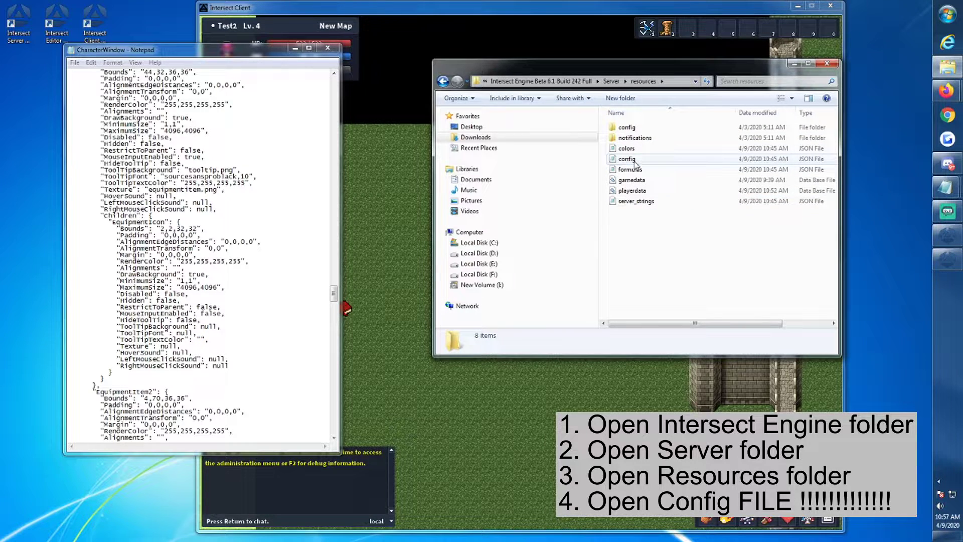
{"action": "double_click", "coordinate": [627, 159]}
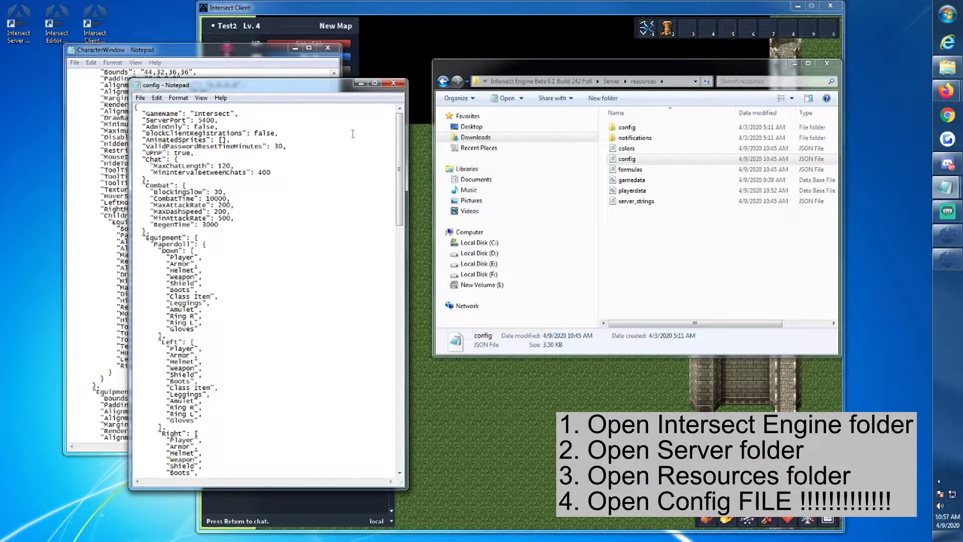
{"action": "left_click_drag", "start_coordinate": [401, 187], "coordinate": [400, 231]}
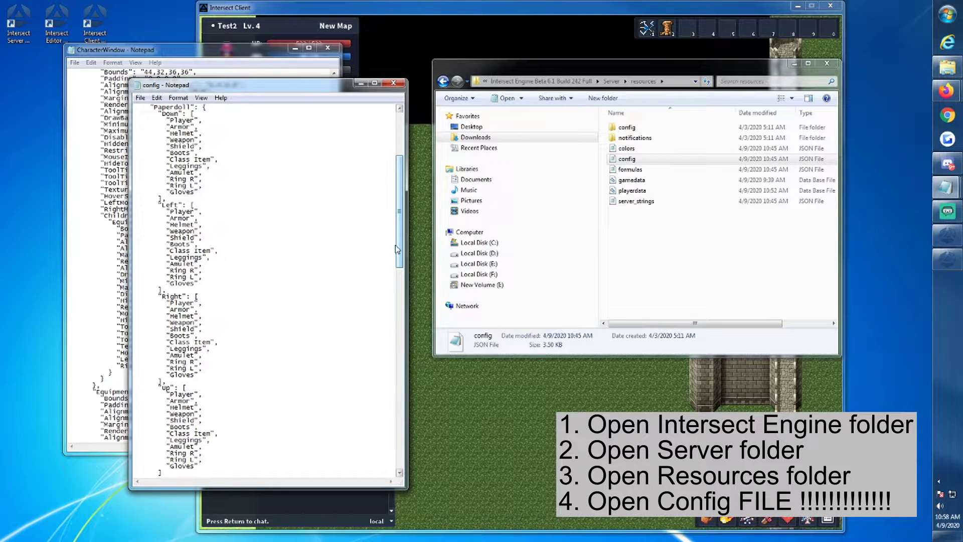
{"action": "left_click_drag", "start_coordinate": [401, 244], "coordinate": [408, 300]}
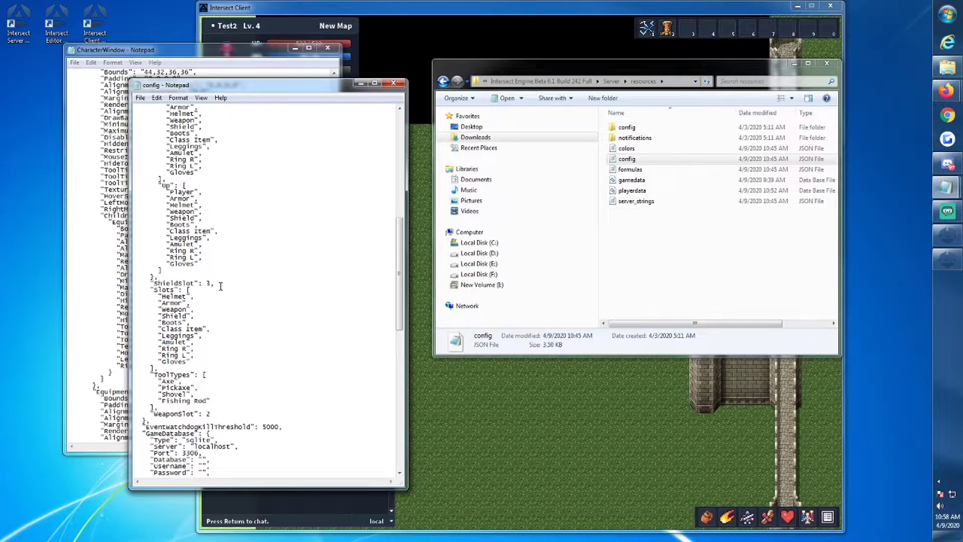
{"action": "scroll", "coordinate": [221, 286], "scroll_direction": "up", "scroll_amount": 17}
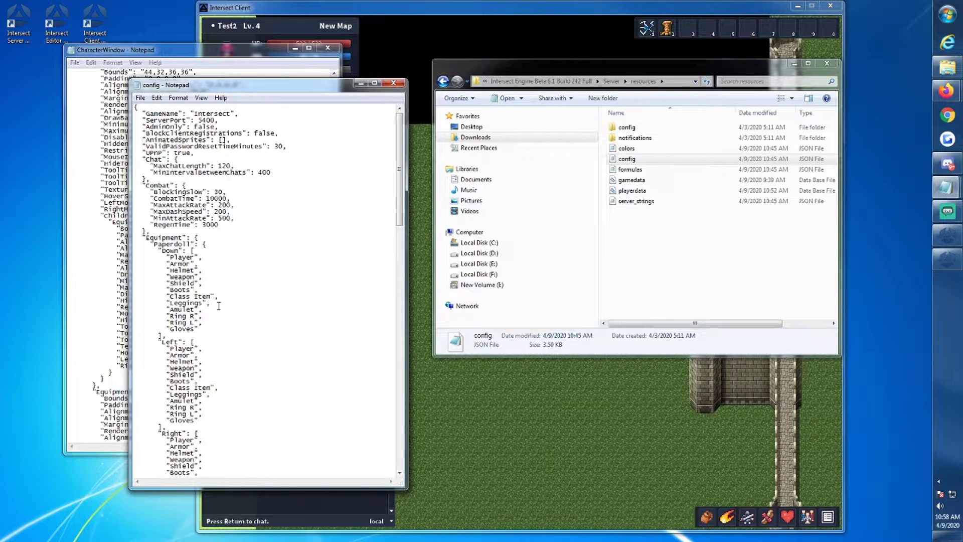
{"action": "scroll", "coordinate": [219, 305], "scroll_direction": "down", "scroll_amount": 3}
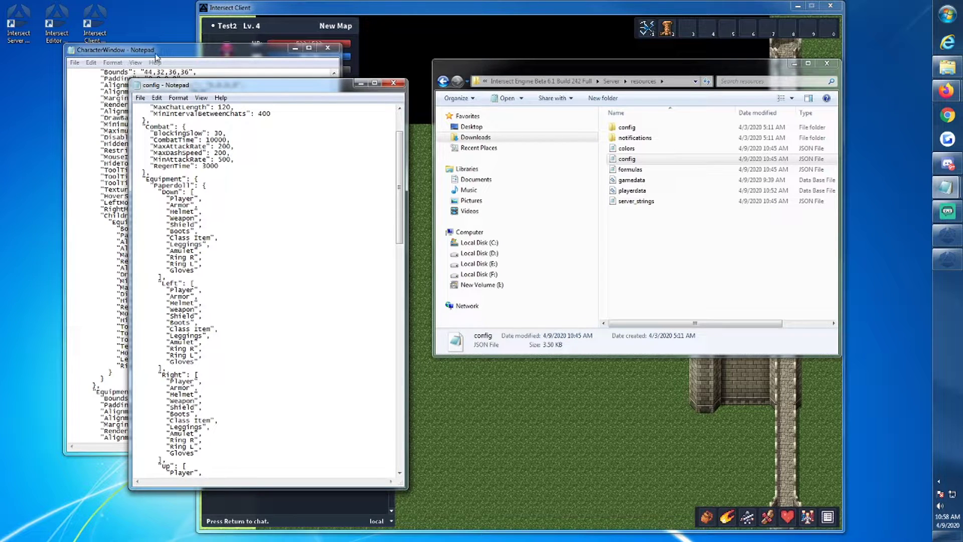
Cut the EquipmentItem9 block out of the CharacterWindow layout.
{"action": "left_click", "coordinate": [173, 52]}
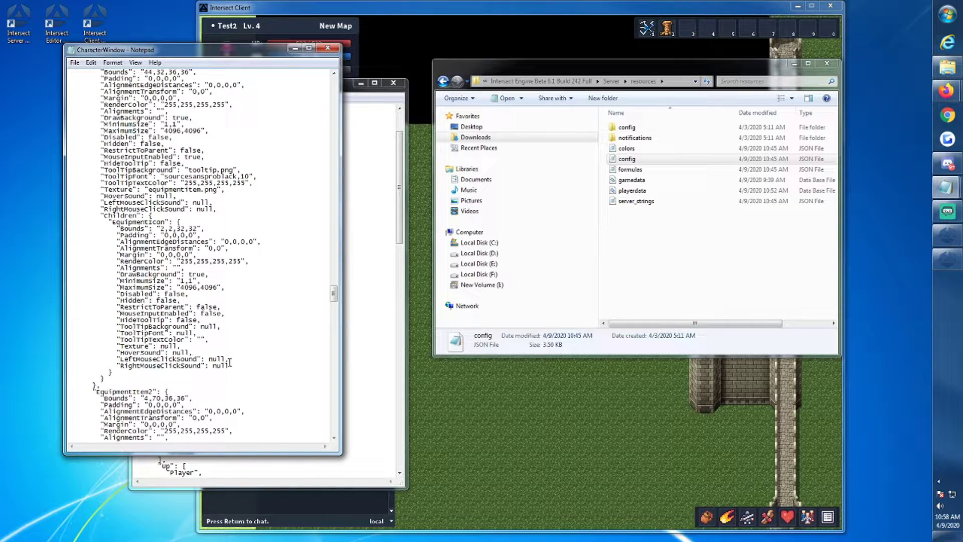
{"action": "scroll", "coordinate": [210, 383], "scroll_direction": "up", "scroll_amount": 1}
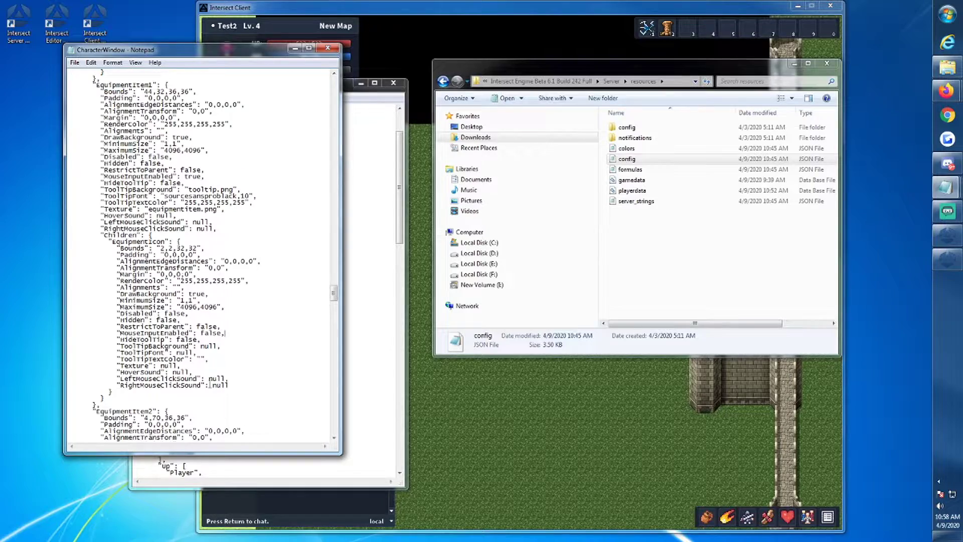
{"action": "scroll", "coordinate": [210, 384], "scroll_direction": "down", "scroll_amount": 10}
{"action": "left_click_drag", "start_coordinate": [334, 307], "coordinate": [331, 437]}
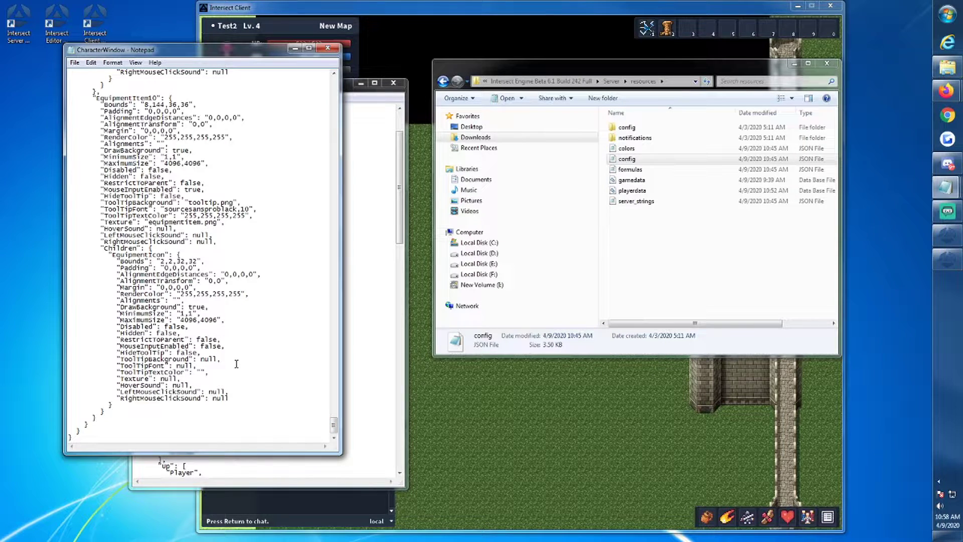
{"action": "left_click_drag", "start_coordinate": [232, 400], "coordinate": [123, 287]}
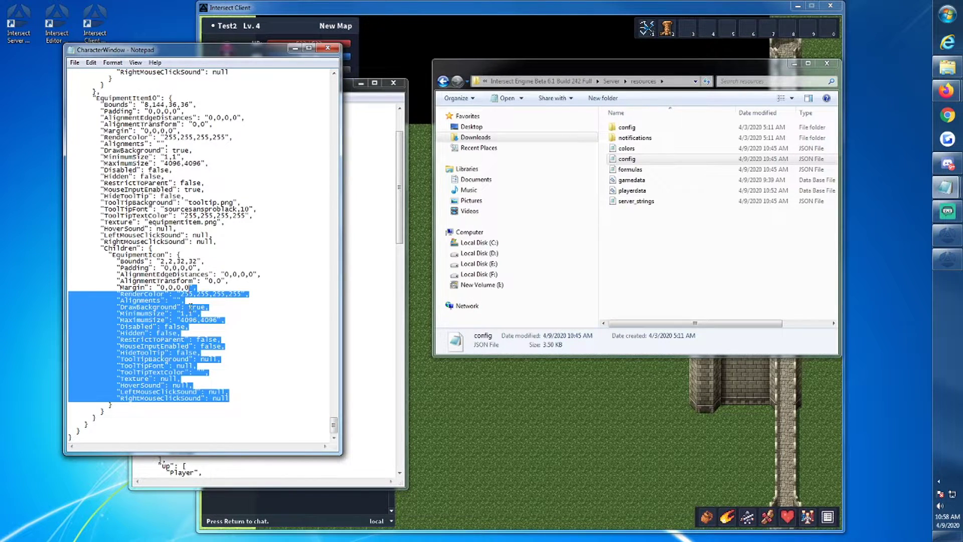
{"action": "left_click", "coordinate": [188, 421]}
{"action": "scroll", "coordinate": [250, 322], "scroll_direction": "up", "scroll_amount": 9}
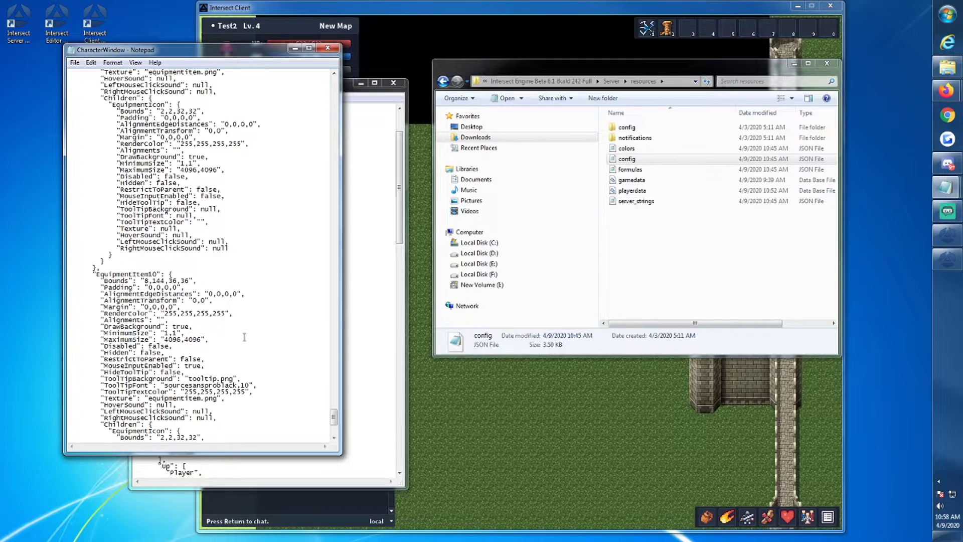
{"action": "scroll", "coordinate": [134, 312], "scroll_direction": "up", "scroll_amount": 2}
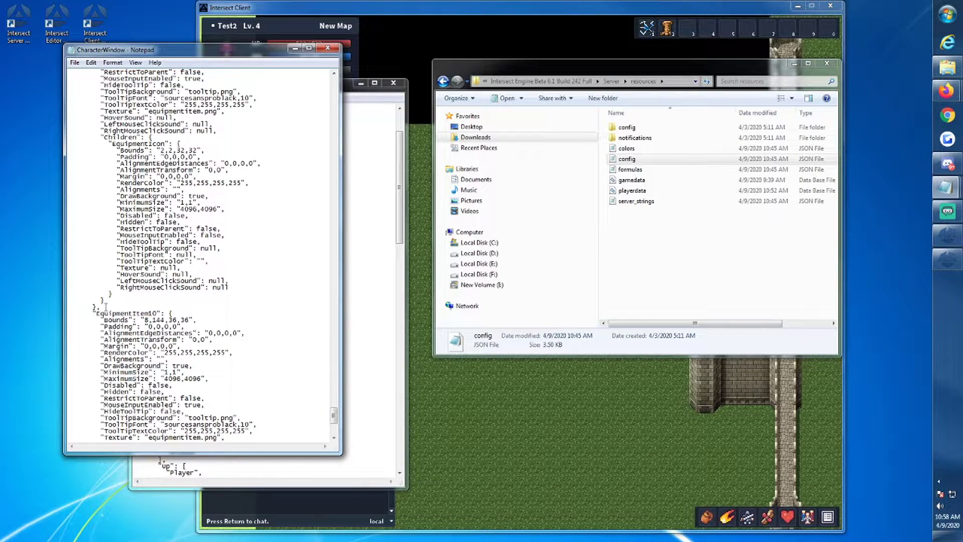
{"action": "left_click_drag", "start_coordinate": [103, 307], "coordinate": [70, 326]}
{"action": "key", "text": "ctrl+c"}
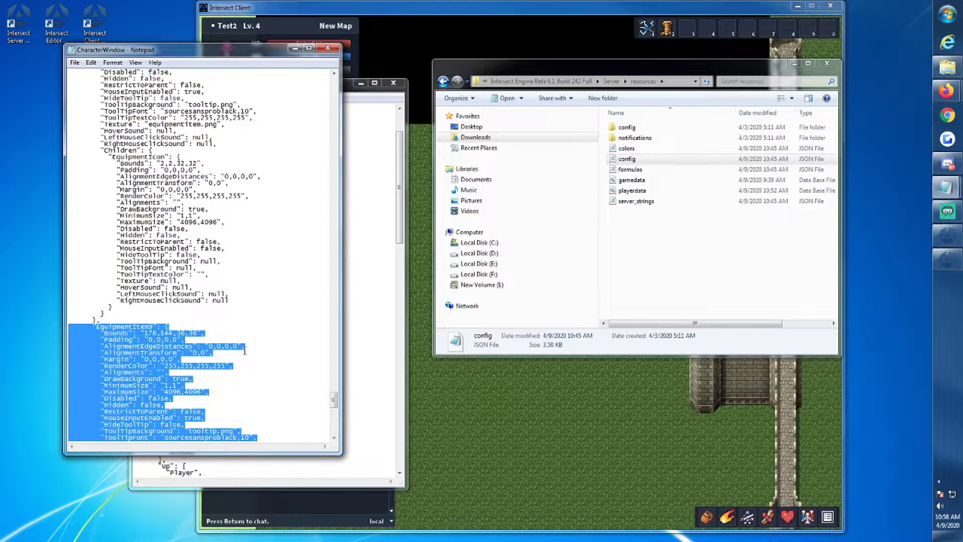
{"action": "key", "text": "Delete"}
Paste the EquipmentItem9 block at the end of the file, keeping the closing braces.
{"action": "scroll", "coordinate": [256, 353], "scroll_direction": "up", "scroll_amount": 5}
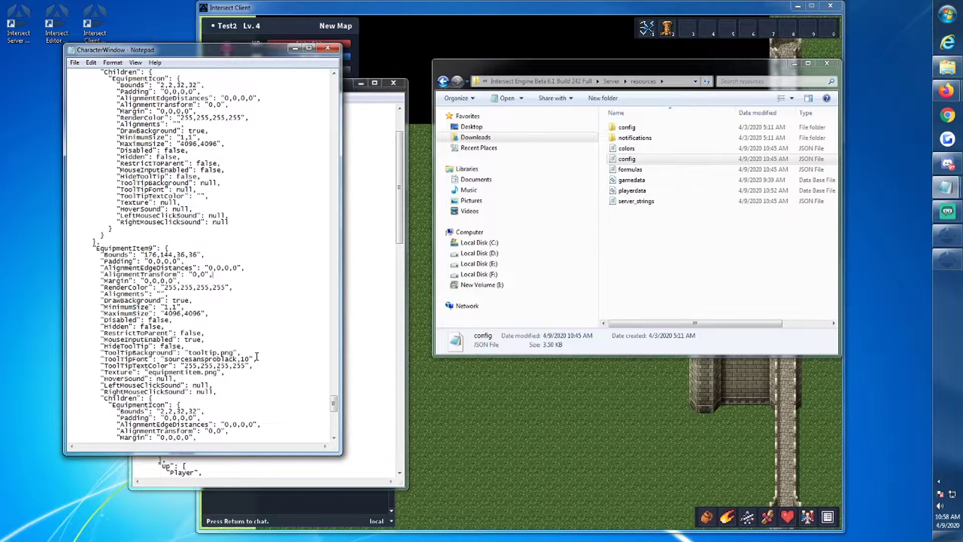
{"action": "scroll", "coordinate": [256, 349], "scroll_direction": "down", "scroll_amount": 3}
{"action": "scroll", "coordinate": [255, 350], "scroll_direction": "down", "scroll_amount": 13}
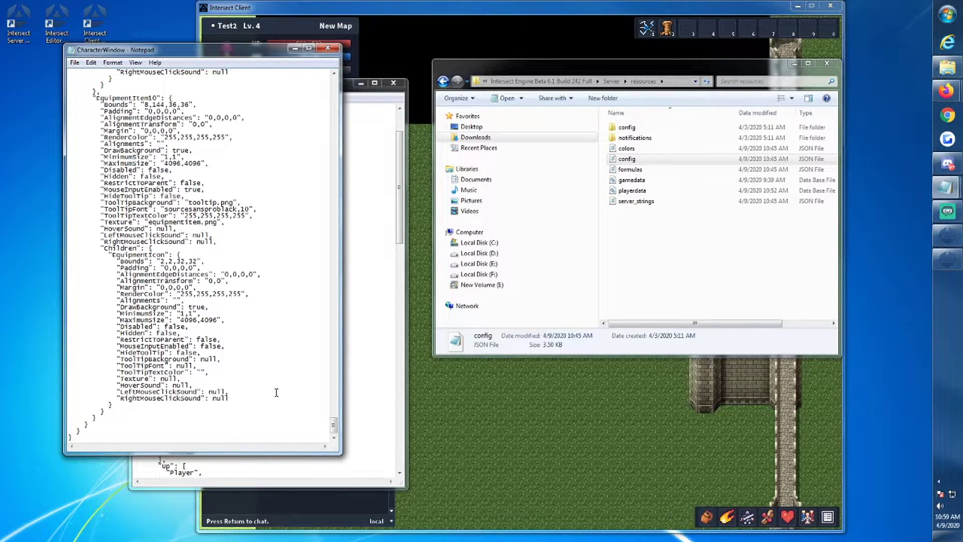
{"action": "key", "text": "Return"}
{"action": "key", "text": "ctrl+v"}
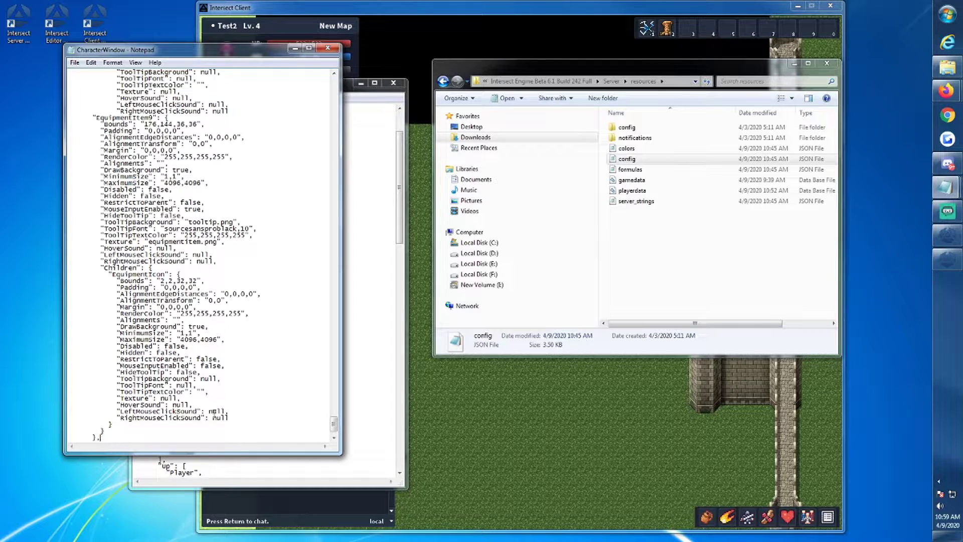
{"action": "left_click", "coordinate": [111, 378]}
{"action": "scroll", "coordinate": [111, 378], "scroll_direction": "down", "scroll_amount": 2}
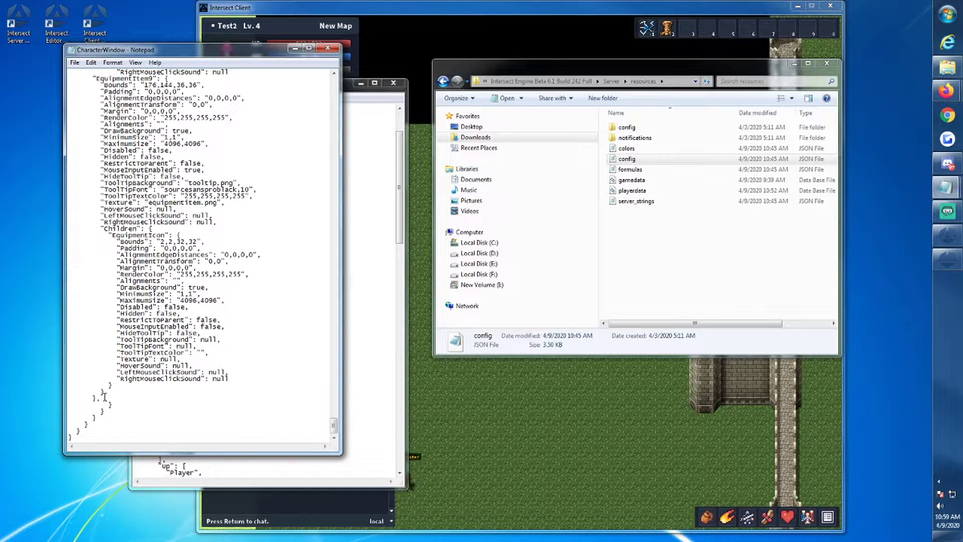
{"action": "left_click_drag", "start_coordinate": [103, 399], "coordinate": [64, 384]}
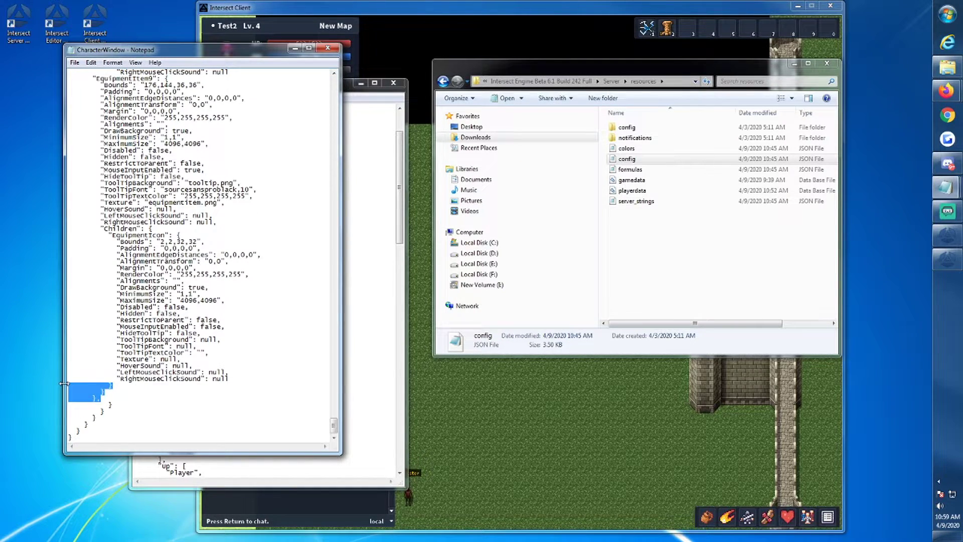
{"action": "key", "text": "BackSpace"}
{"action": "key", "text": "BackSpace"}
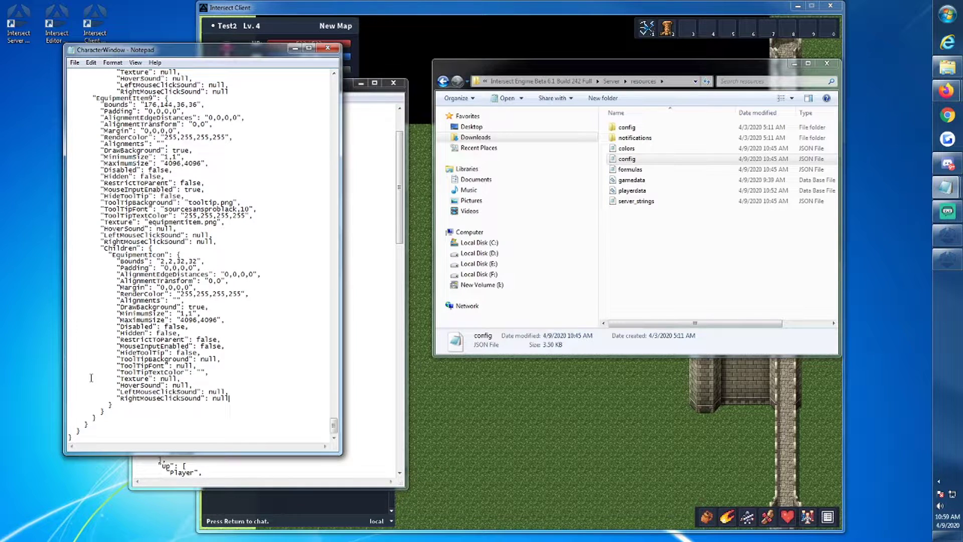
{"action": "scroll", "coordinate": [144, 361], "scroll_direction": "up", "scroll_amount": 6}
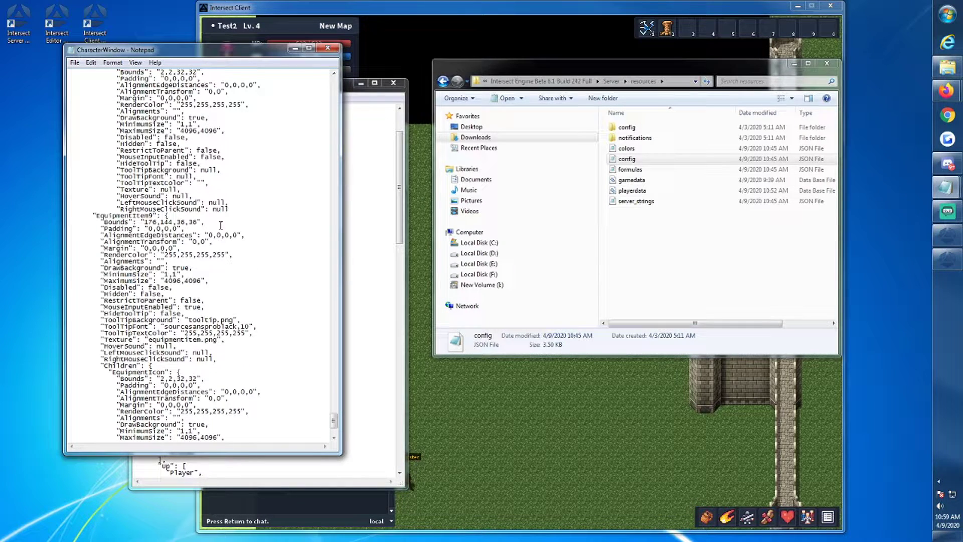
{"action": "key", "text": "ctrl+z"}
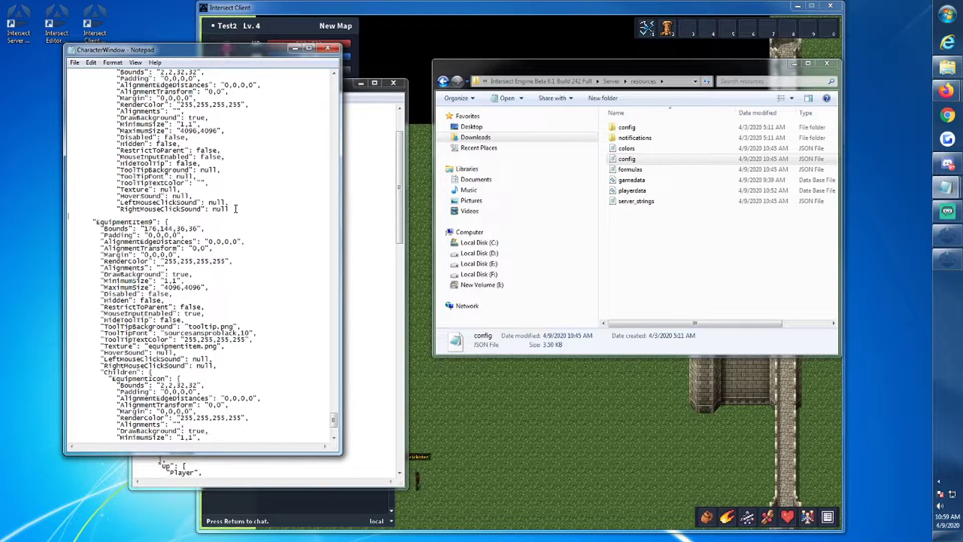
{"action": "key", "text": "ctrl+z"}
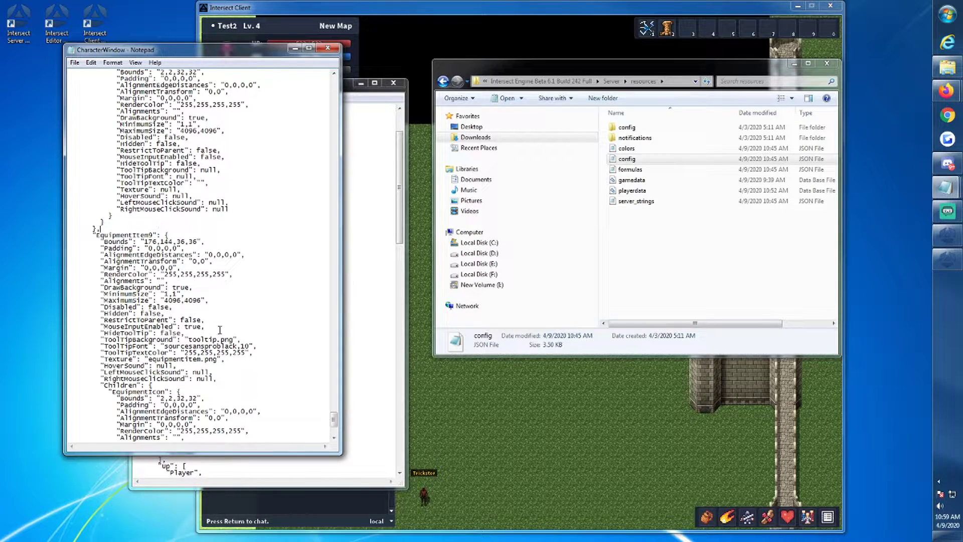
Renumber the pasted block's header to EquipmentItem11 and review the whole block.
{"action": "scroll", "coordinate": [226, 352], "scroll_direction": "up", "scroll_amount": 10}
{"action": "scroll", "coordinate": [226, 352], "scroll_direction": "up", "scroll_amount": 5}
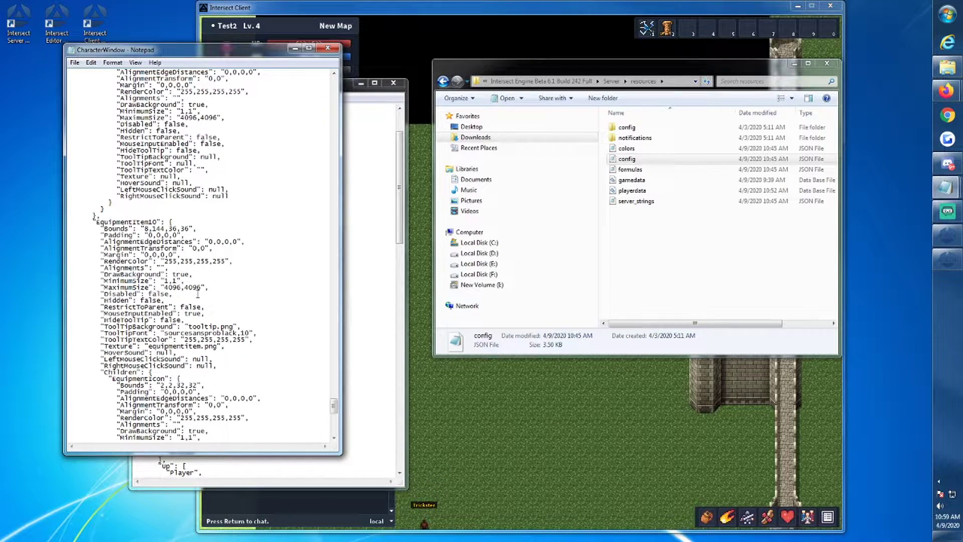
{"action": "scroll", "coordinate": [199, 315], "scroll_direction": "down", "scroll_amount": 4}
{"action": "scroll", "coordinate": [198, 315], "scroll_direction": "down", "scroll_amount": 16}
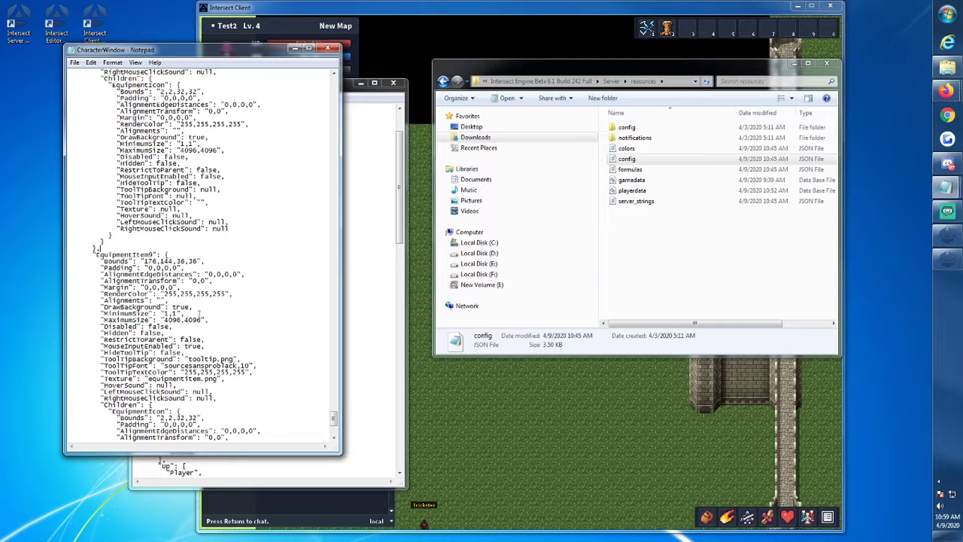
{"action": "scroll", "coordinate": [199, 312], "scroll_direction": "down", "scroll_amount": 3}
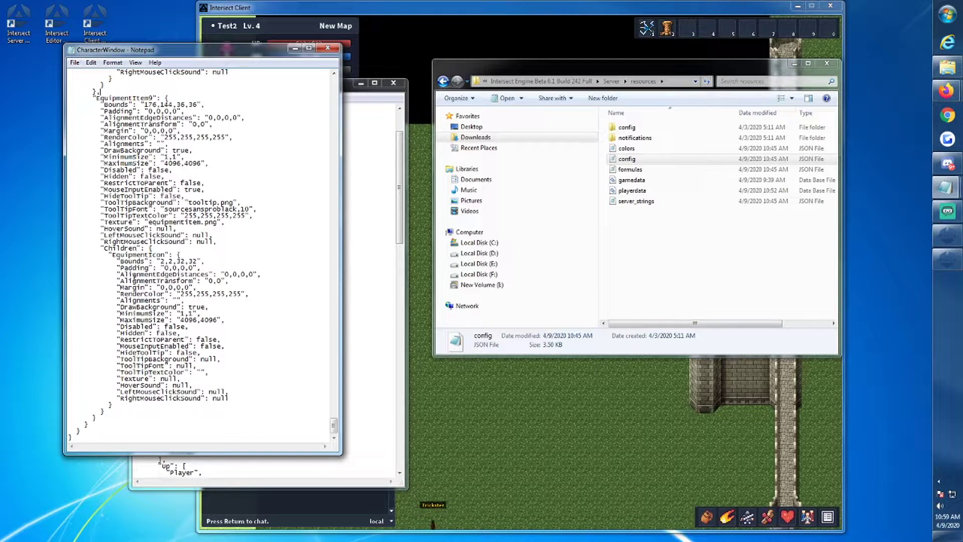
{"action": "left_click", "coordinate": [152, 98]}
{"action": "key", "text": "BackSpace"}
{"action": "type", "text": "11"}
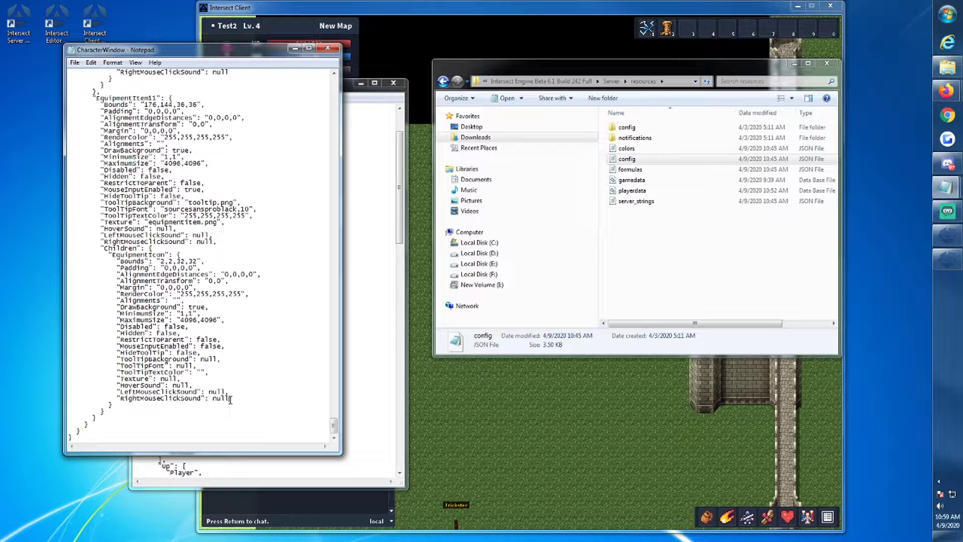
{"action": "left_click_drag", "start_coordinate": [230, 398], "coordinate": [72, 79]}
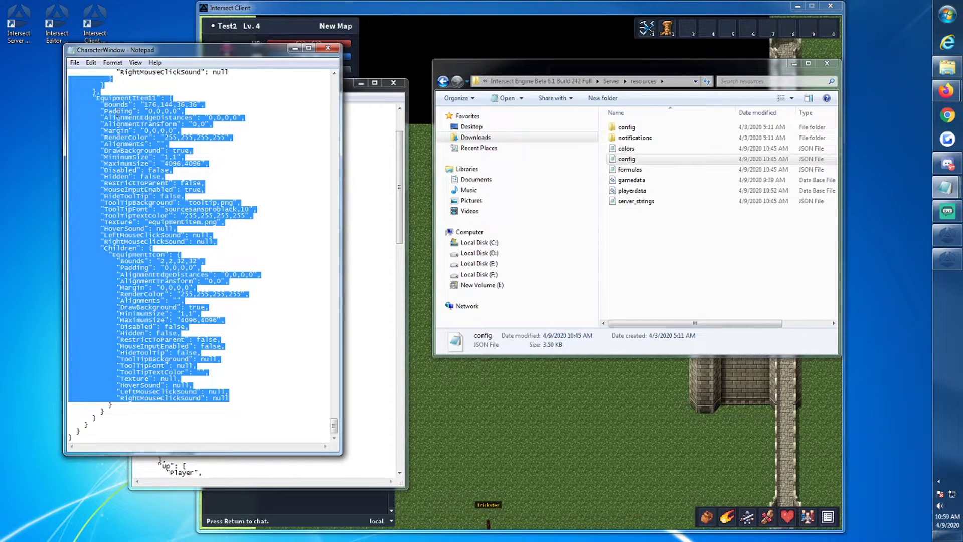
{"action": "left_click", "coordinate": [269, 399]}
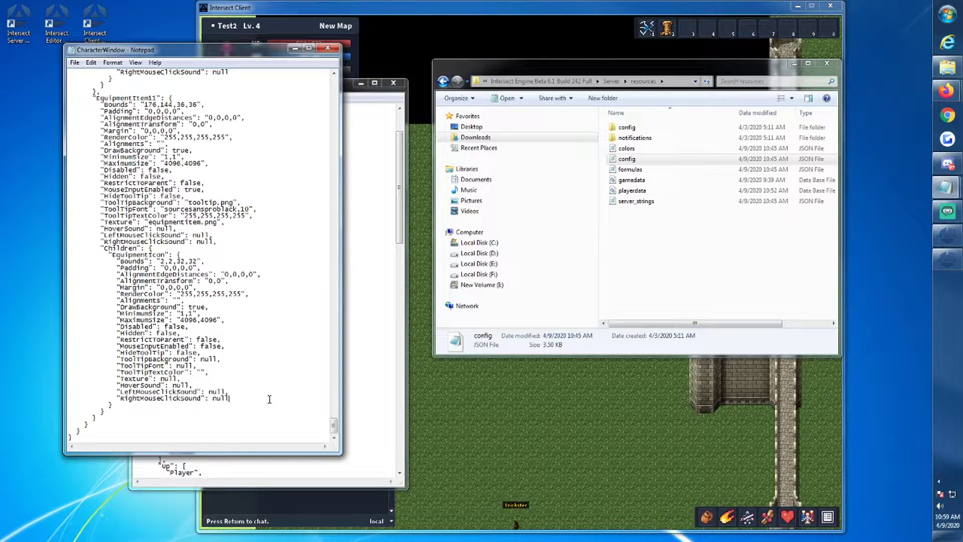
Change the header's trailing digit to 2 for the slot with Bounds 176,144,36,36.
{"action": "scroll", "coordinate": [270, 398], "scroll_direction": "up", "scroll_amount": 2}
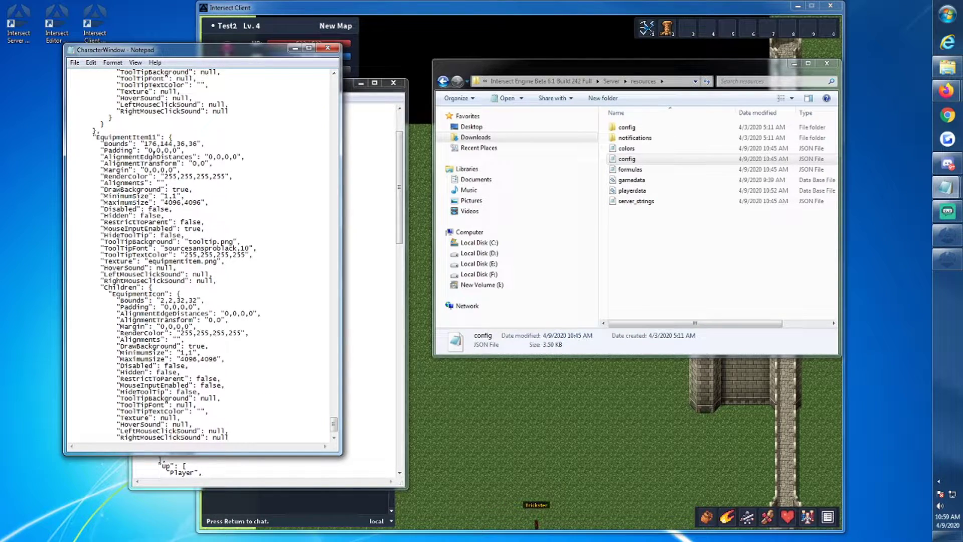
{"action": "scroll", "coordinate": [178, 293], "scroll_direction": "up", "scroll_amount": 1}
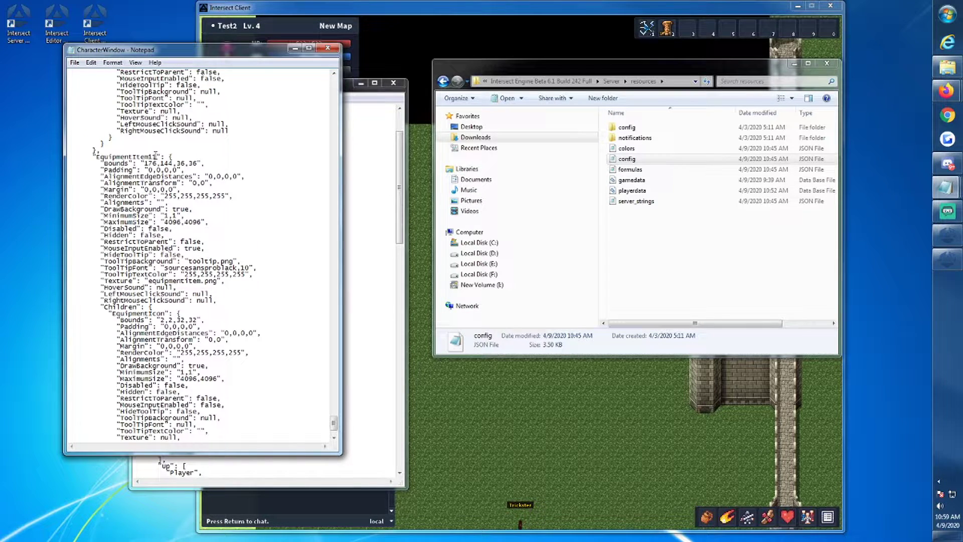
{"action": "type", "text": "2"}
{"action": "scroll", "coordinate": [201, 179], "scroll_direction": "up", "scroll_amount": 10}
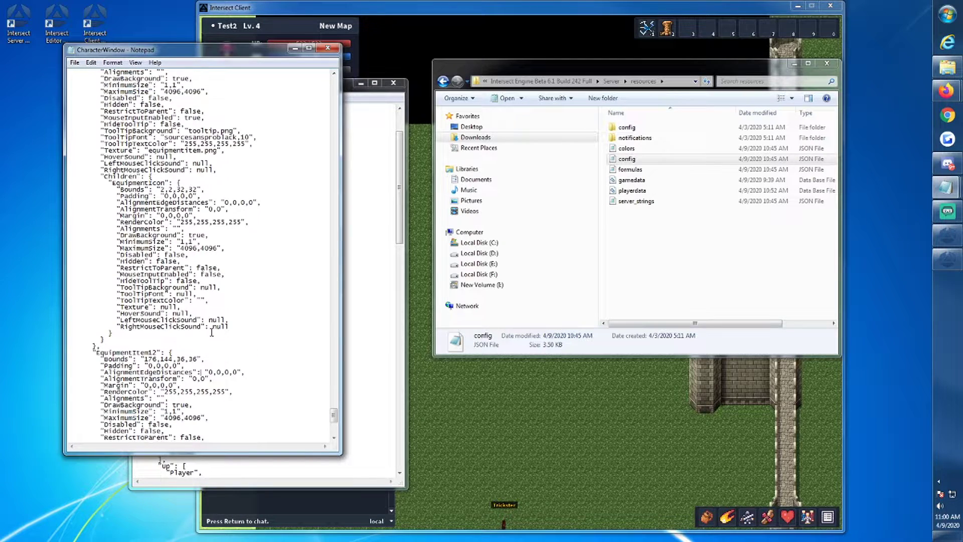
{"action": "scroll", "coordinate": [179, 248], "scroll_direction": "down", "scroll_amount": 8}
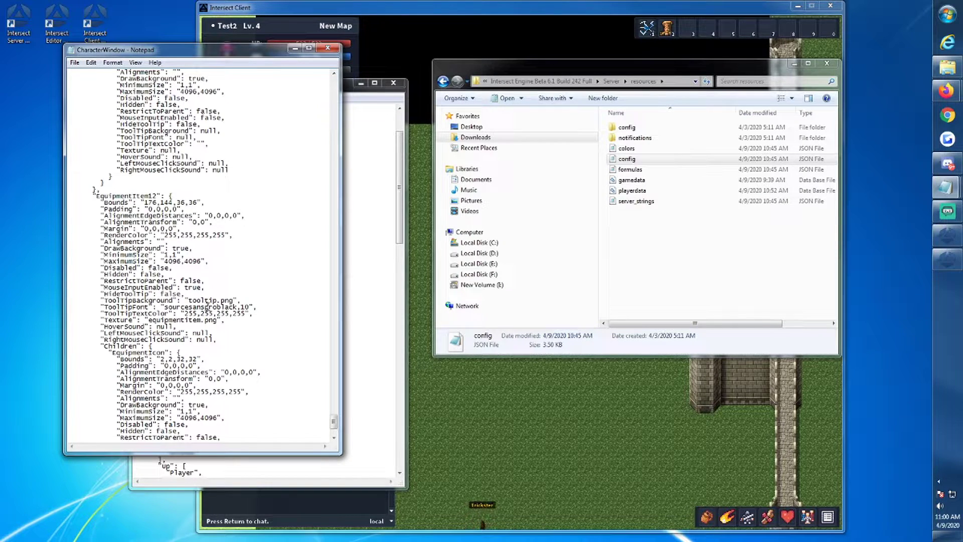
Append "Trinket" and Focus on new lines after Gloves in the config's Down paperdoll list.
{"action": "left_click", "coordinate": [350, 94]}
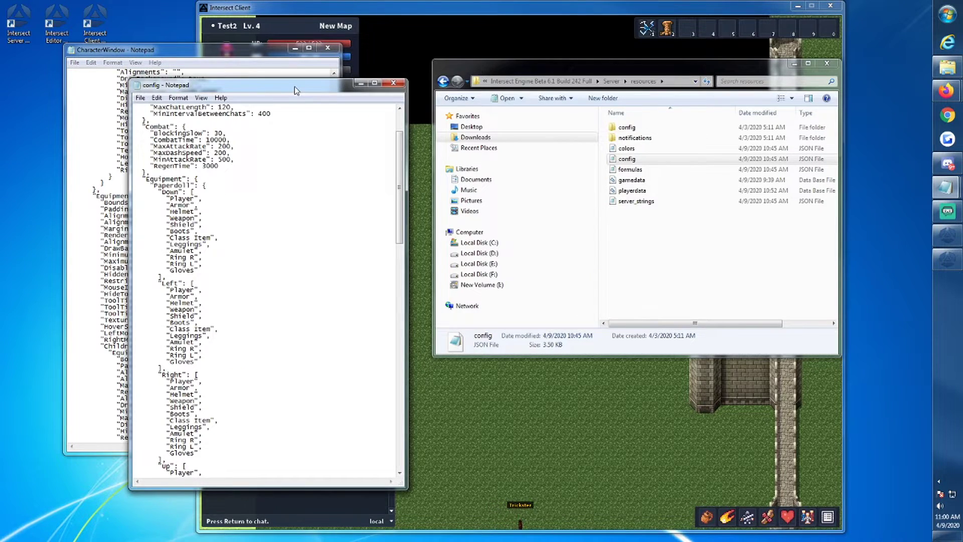
{"action": "left_click_drag", "start_coordinate": [293, 86], "coordinate": [396, 55]}
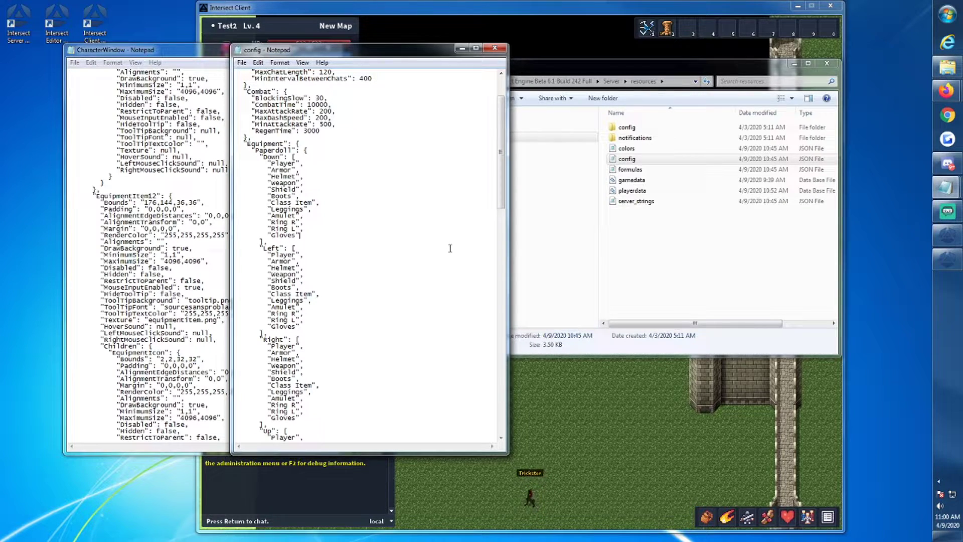
{"action": "type", "text": ","}
{"action": "key", "text": "Return"}
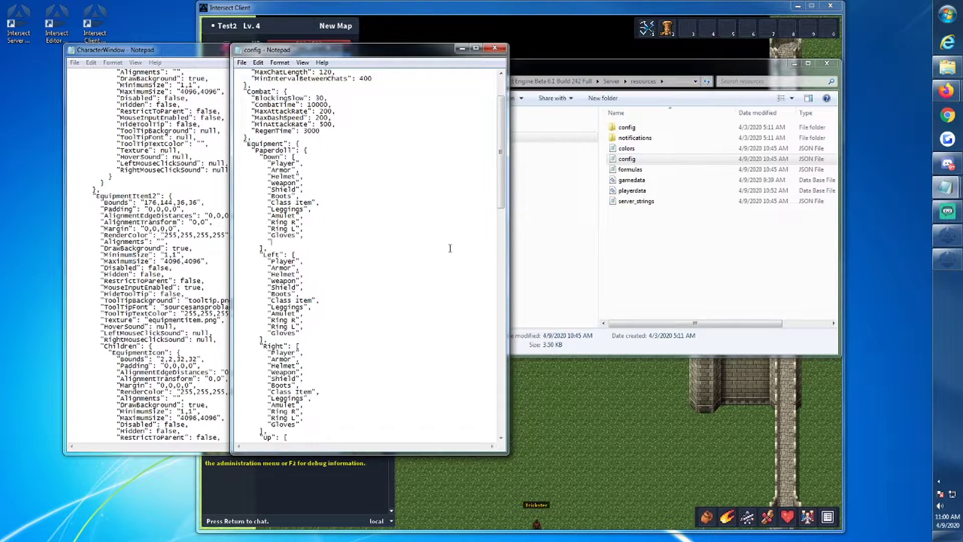
{"action": "type", "text": "\""}
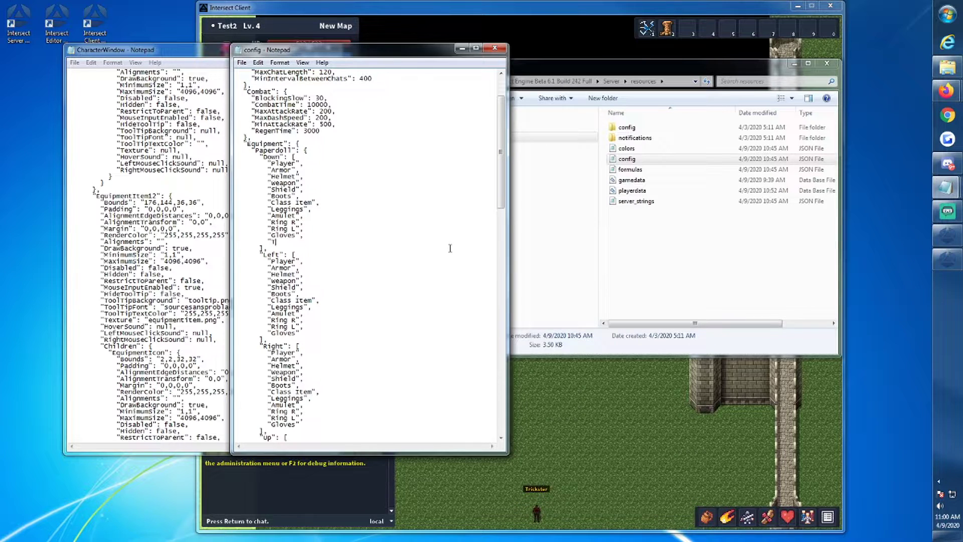
{"action": "type", "text": "Trinket"}
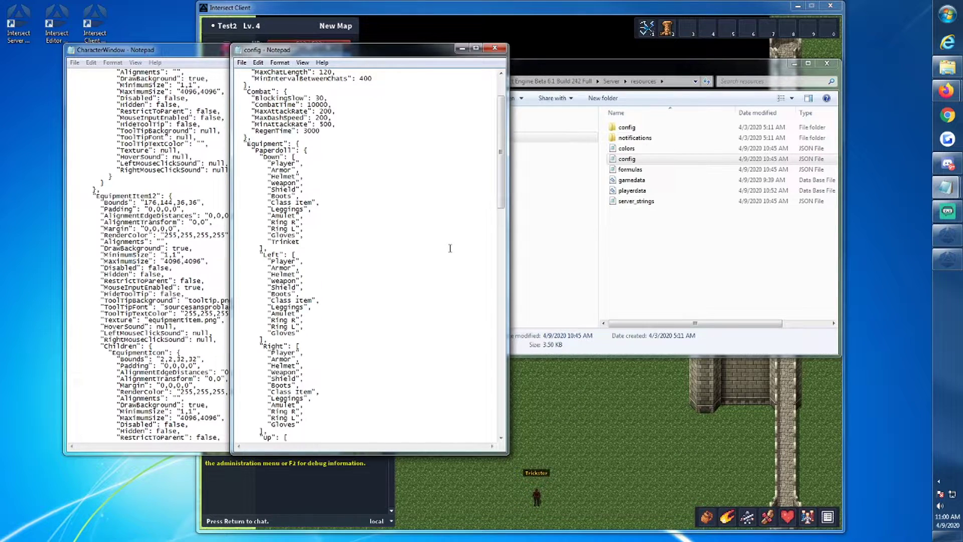
{"action": "type", "text": "\""}
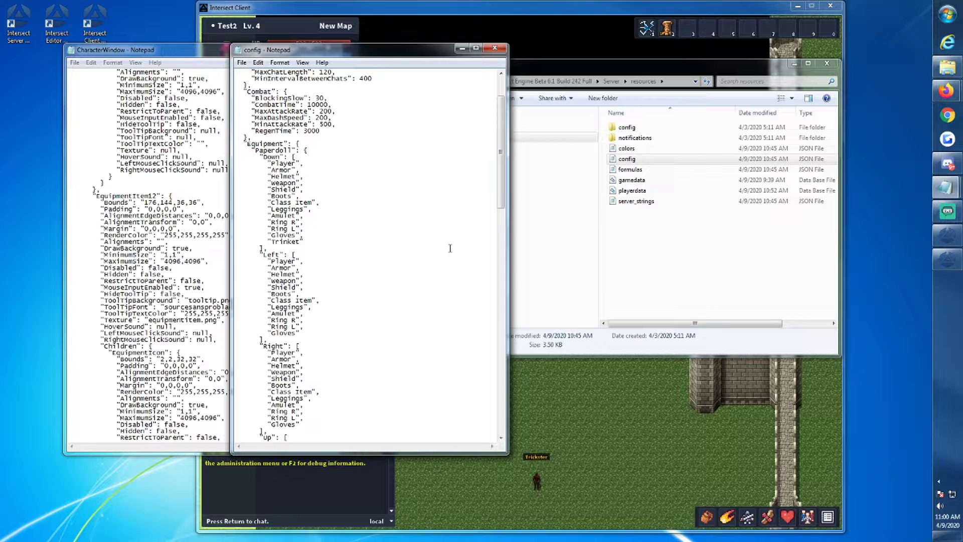
{"action": "type", "text": ","}
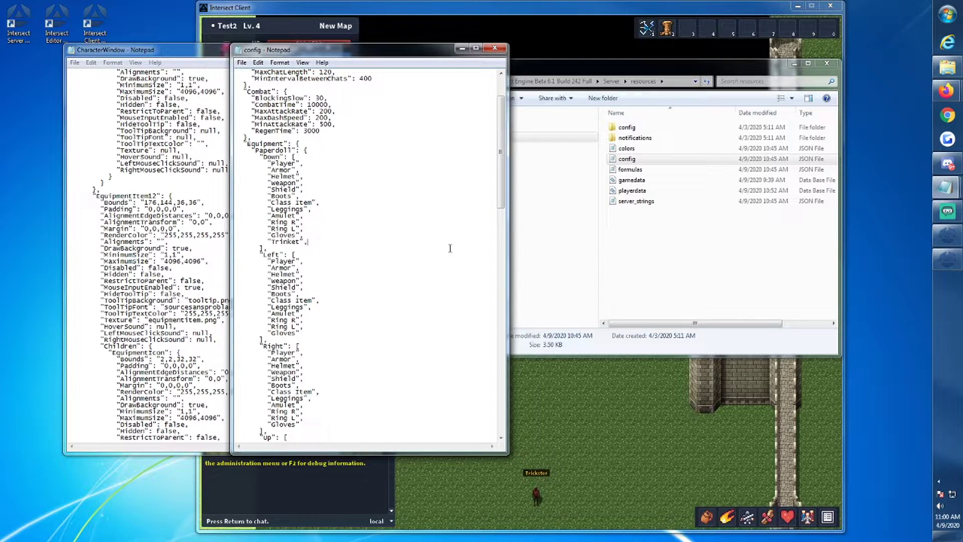
{"action": "key", "text": "Return"}
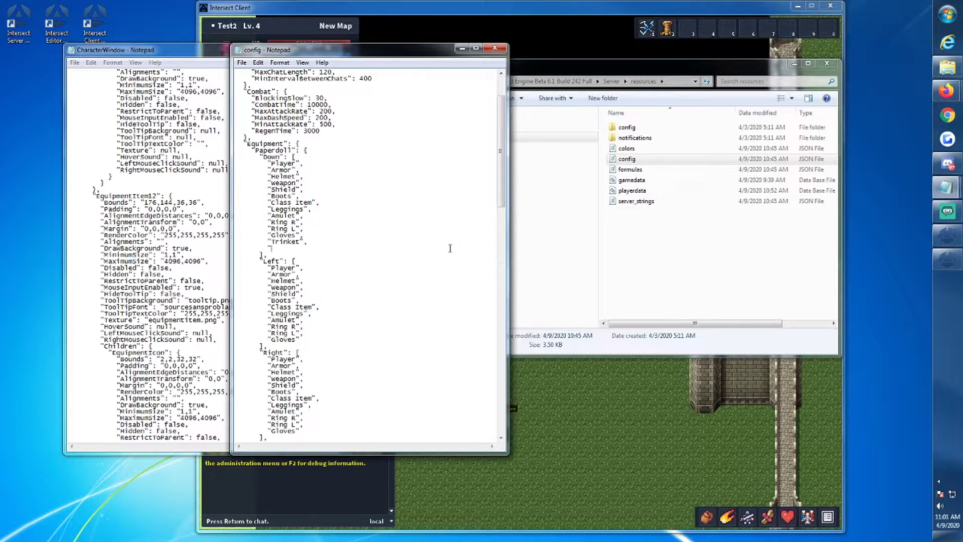
{"action": "type", "text": "Focus"}
Copy the Trinket and Focus lines and paste them after Gloves in the Left and Right lists.
{"action": "left_click_drag", "start_coordinate": [296, 248], "coordinate": [236, 242]}
{"action": "key", "text": "ctrl+c"}
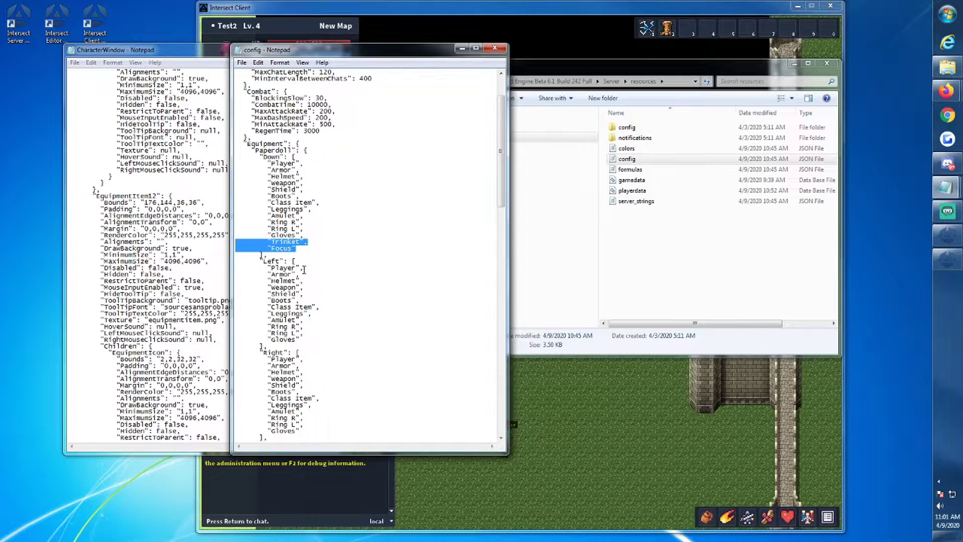
{"action": "left_click", "coordinate": [303, 339]}
{"action": "key", "text": "Return"}
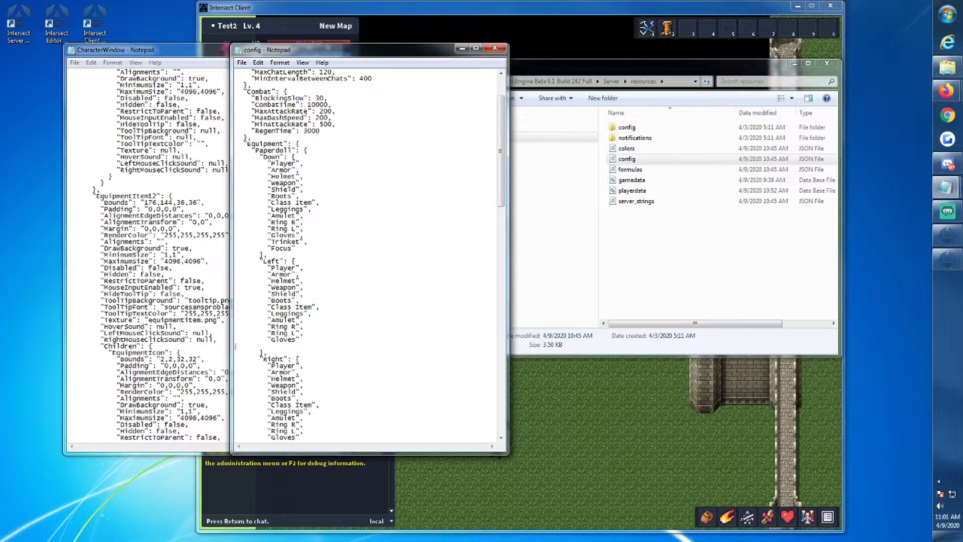
{"action": "key", "text": "ctrl+v"}
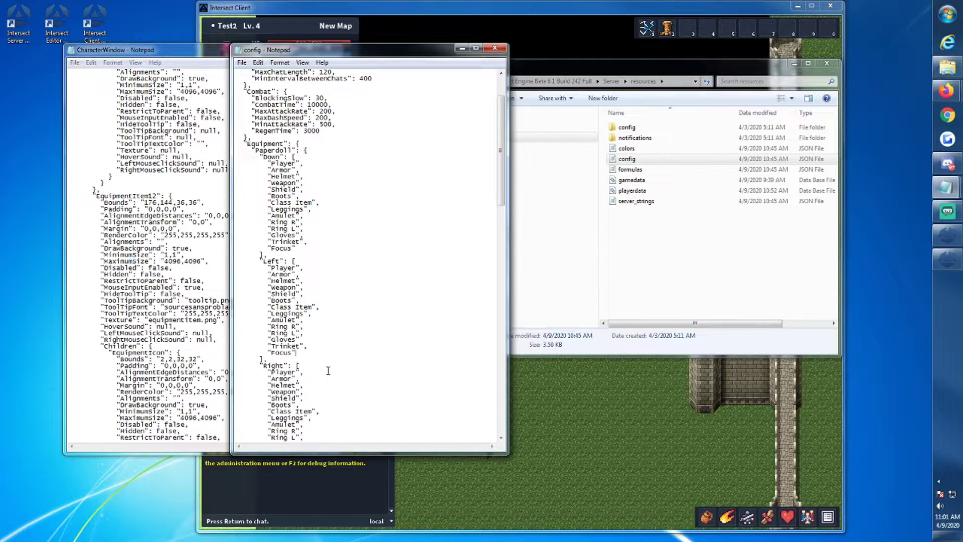
{"action": "scroll", "coordinate": [311, 397], "scroll_direction": "down", "scroll_amount": 4}
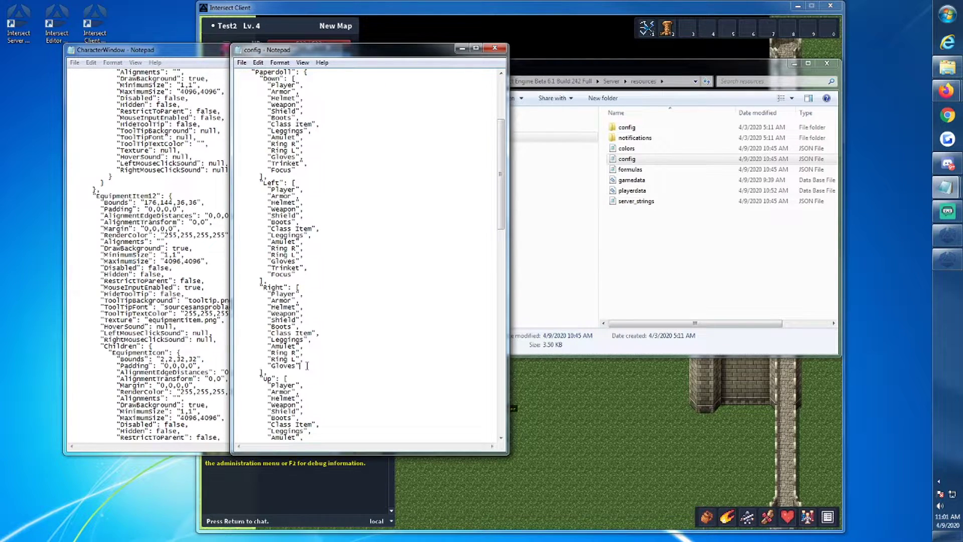
{"action": "left_click", "coordinate": [307, 365]}
{"action": "key", "text": "Return"}
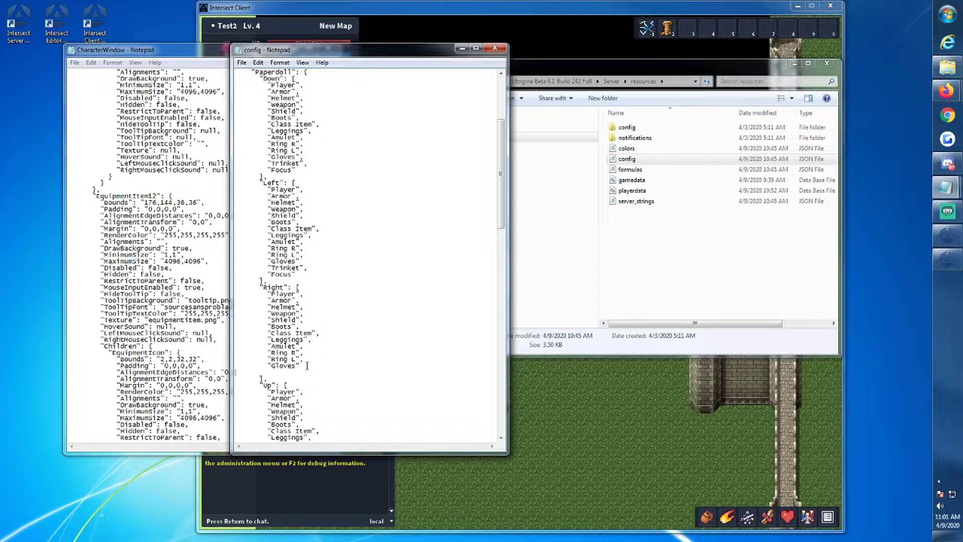
{"action": "key", "text": "ctrl+v"}
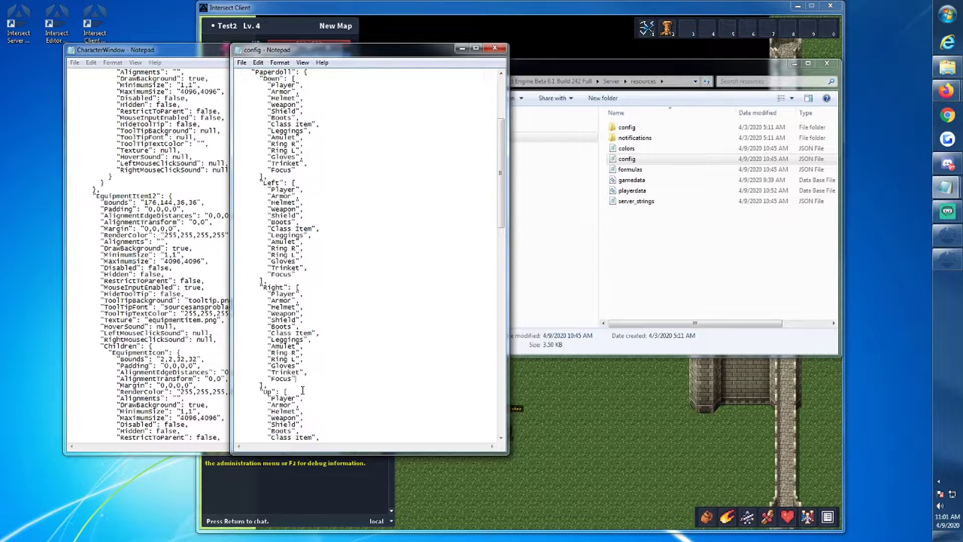
Paste Trinket and Focus after Gloves in the Up paperdoll list and the Slots list.
{"action": "scroll", "coordinate": [304, 381], "scroll_direction": "down", "scroll_amount": 4}
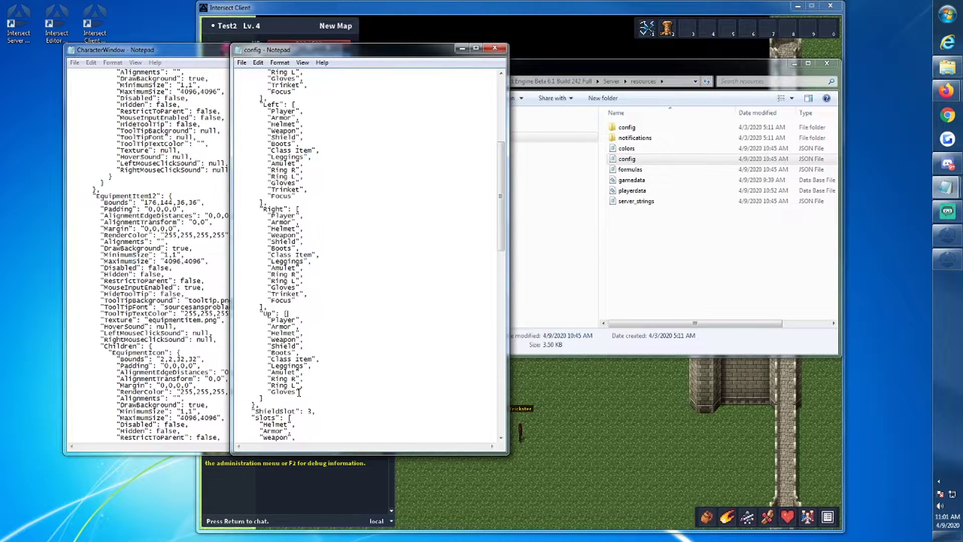
{"action": "key", "text": "Return"}
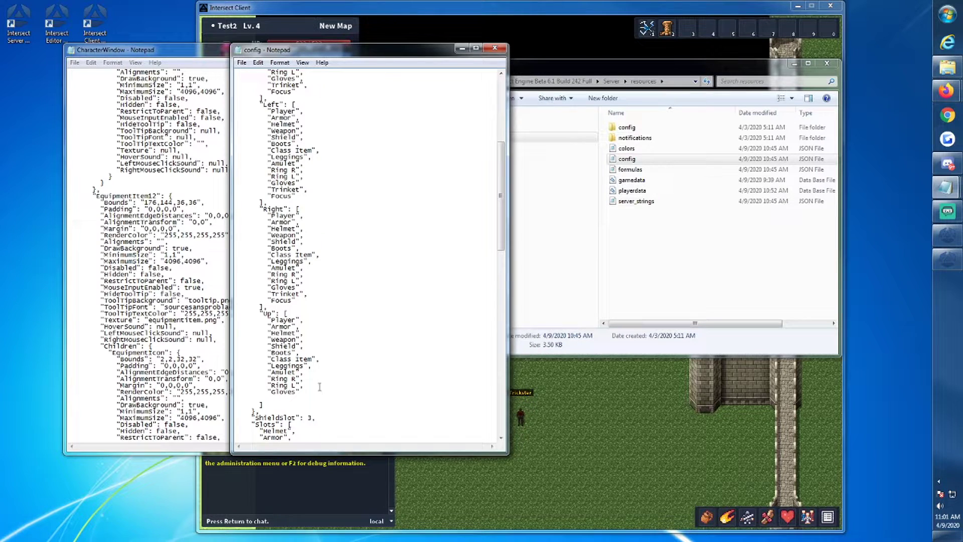
{"action": "key", "text": "ctrl+v"}
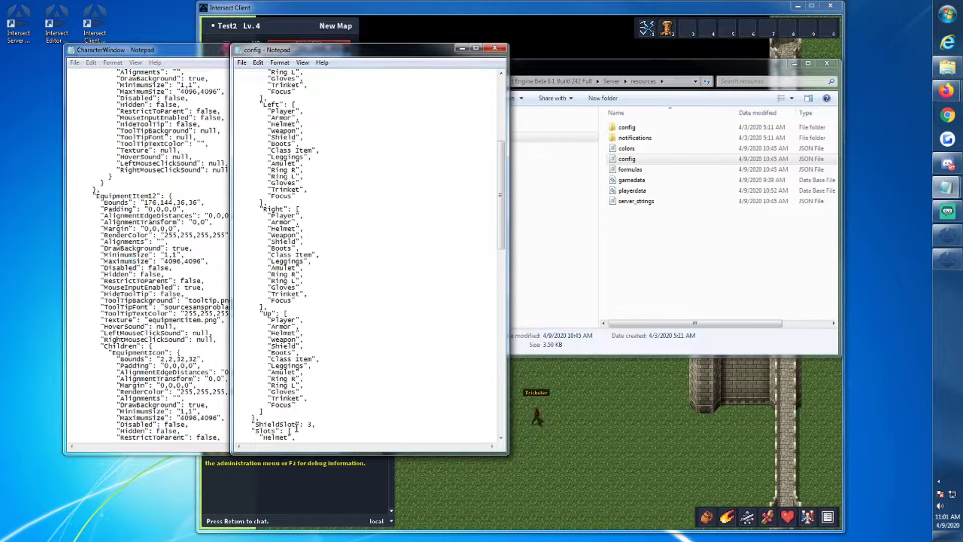
{"action": "scroll", "coordinate": [296, 428], "scroll_direction": "down", "scroll_amount": 5}
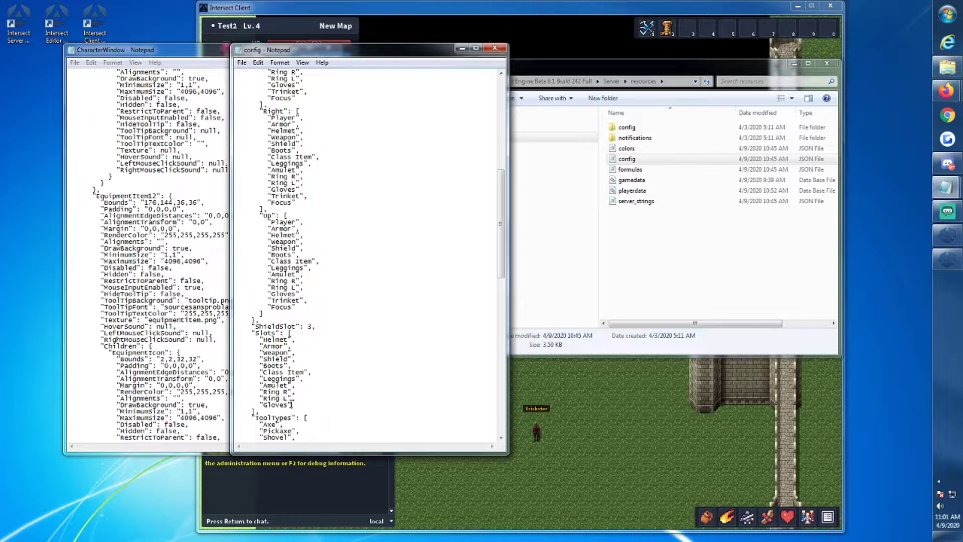
{"action": "left_click", "coordinate": [307, 404]}
{"action": "key", "text": "Return"}
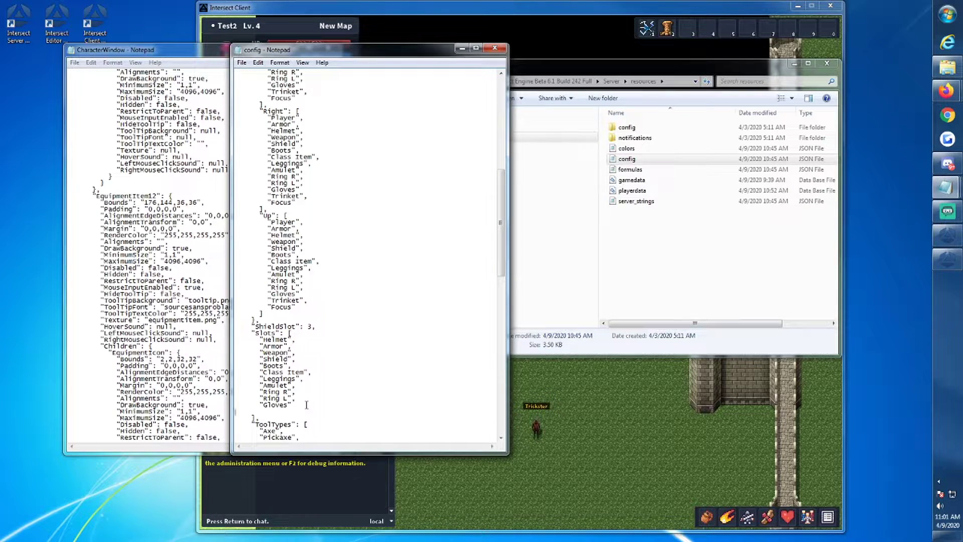
{"action": "key", "text": "ctrl+v"}
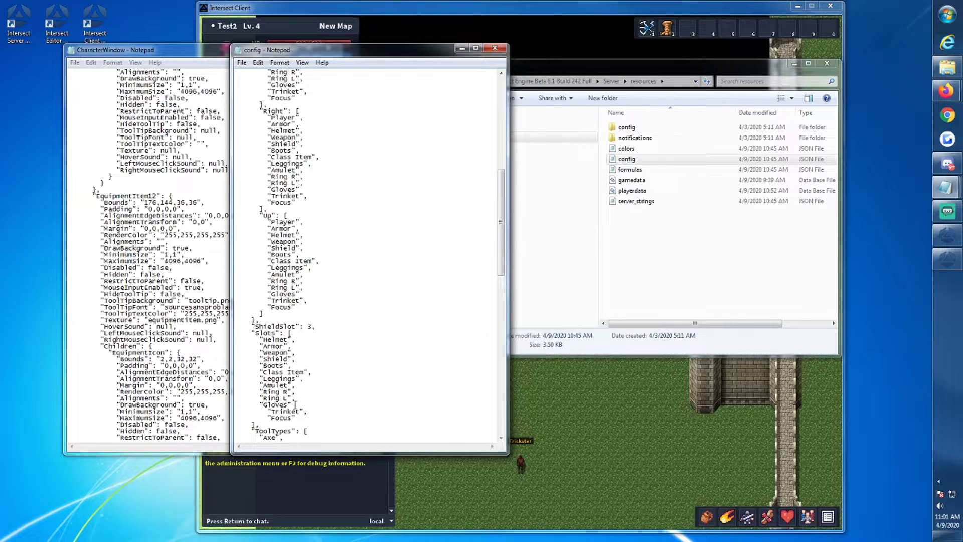
Review the Trinket entries throughout config.json, then save it with File > Save.
{"action": "left_click", "coordinate": [294, 404]}
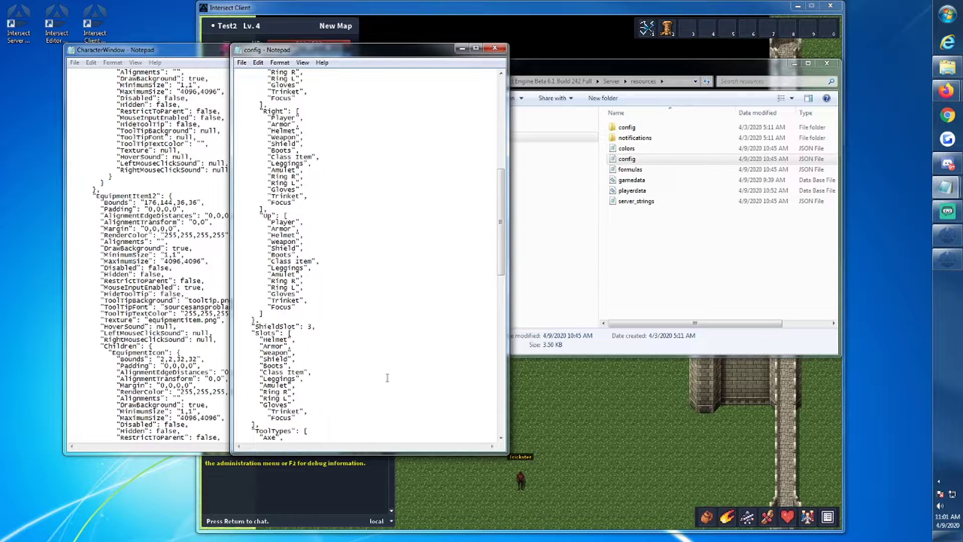
{"action": "left_click", "coordinate": [303, 294]}
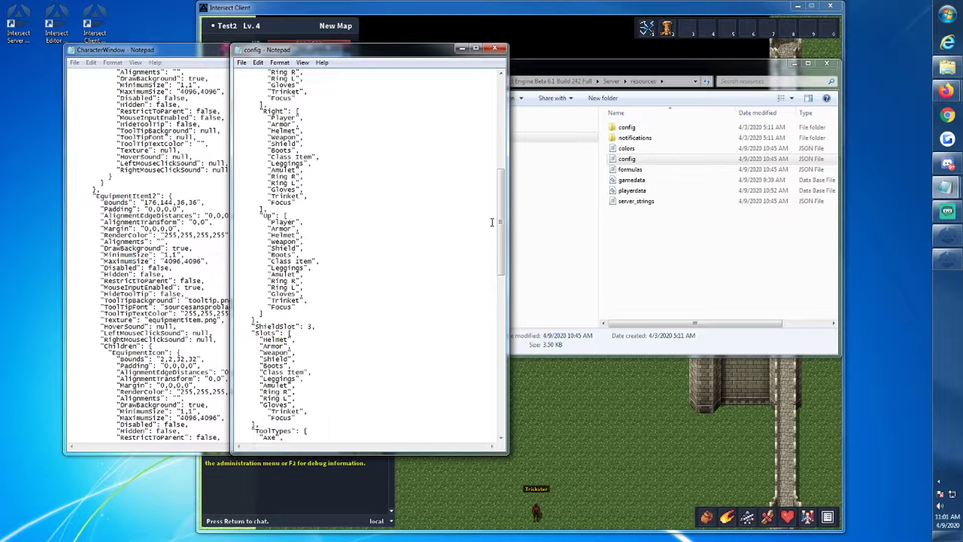
{"action": "left_click_drag", "start_coordinate": [501, 223], "coordinate": [503, 197]}
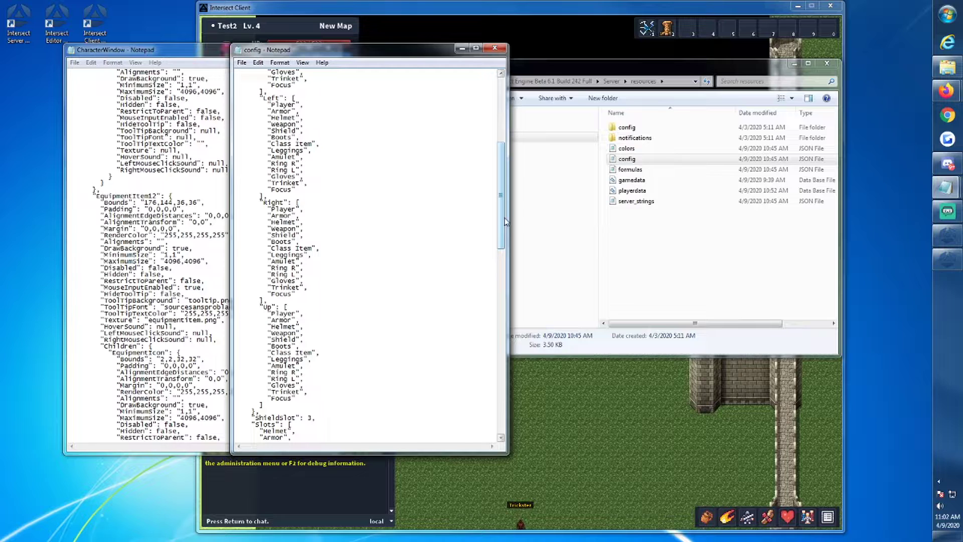
{"action": "left_click_drag", "start_coordinate": [503, 229], "coordinate": [503, 195]}
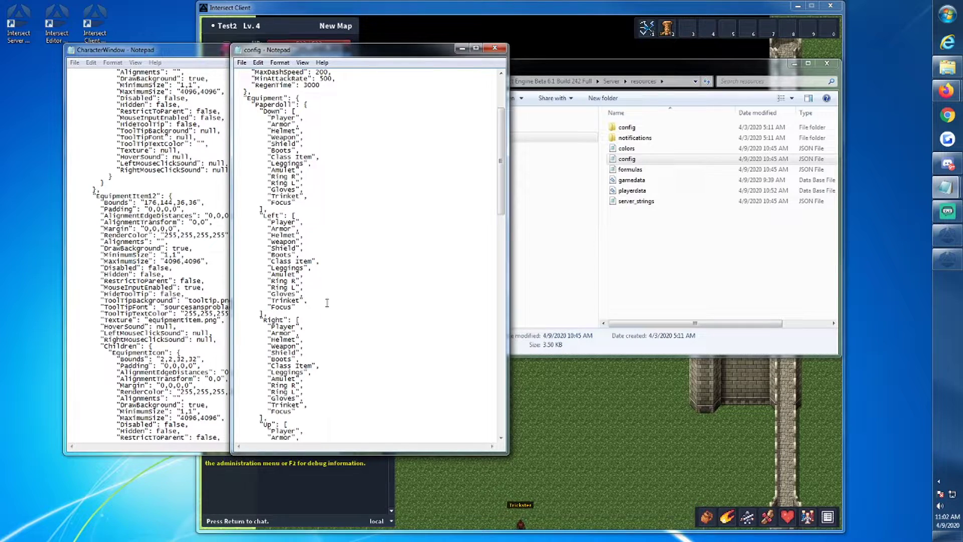
{"action": "left_click_drag", "start_coordinate": [502, 189], "coordinate": [500, 428]}
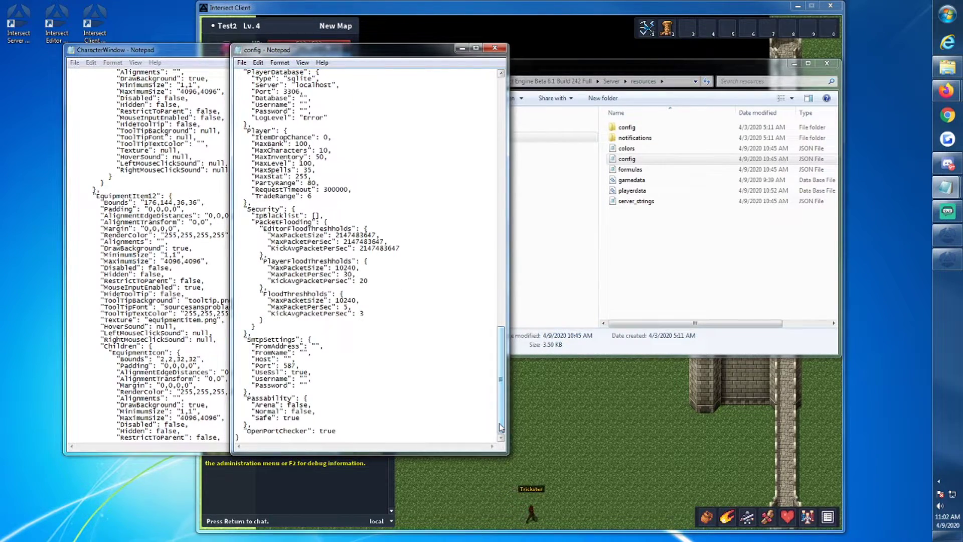
{"action": "left_click", "coordinate": [241, 62]}
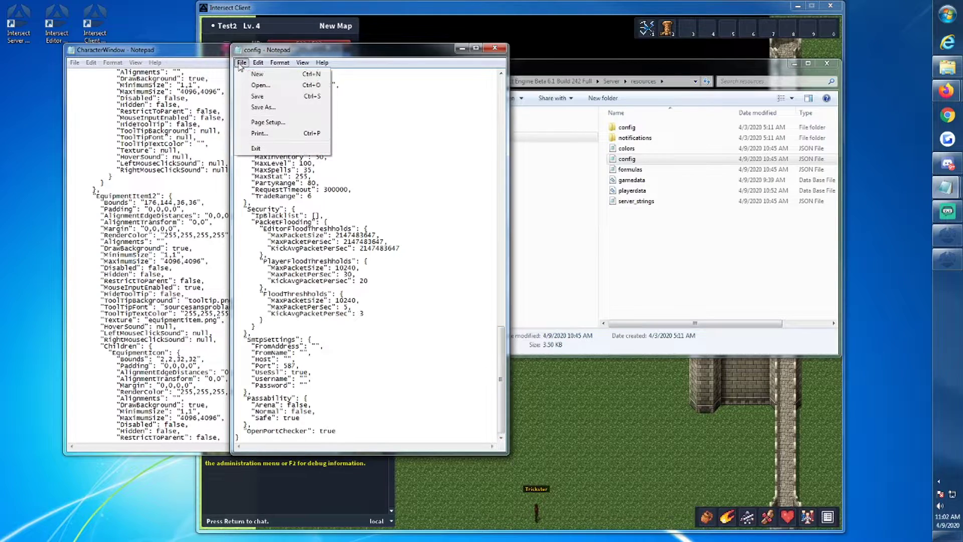
{"action": "left_click", "coordinate": [270, 97]}
{"action": "left_click_drag", "start_coordinate": [339, 51], "coordinate": [569, 56]}
{"action": "left_click", "coordinate": [214, 52]}
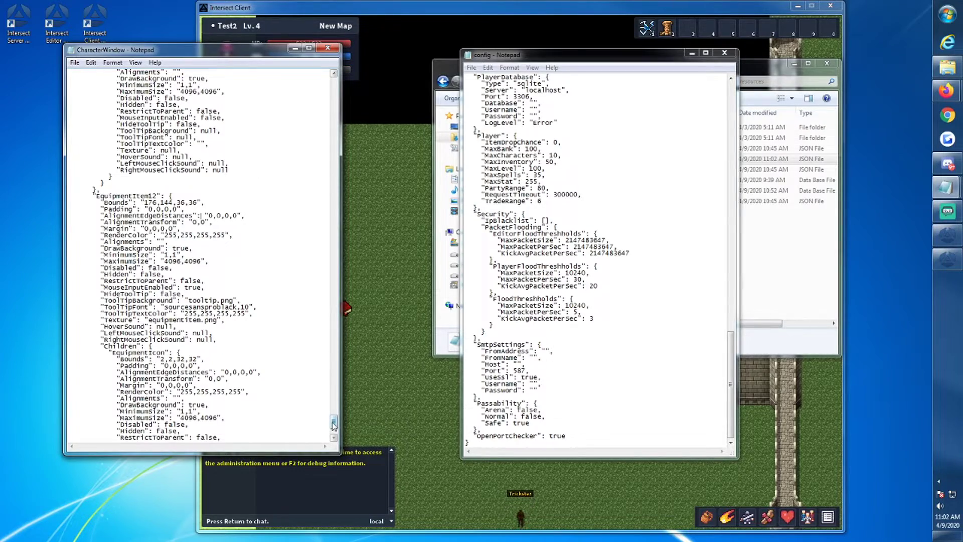
{"action": "left_click_drag", "start_coordinate": [334, 423], "coordinate": [344, 340]}
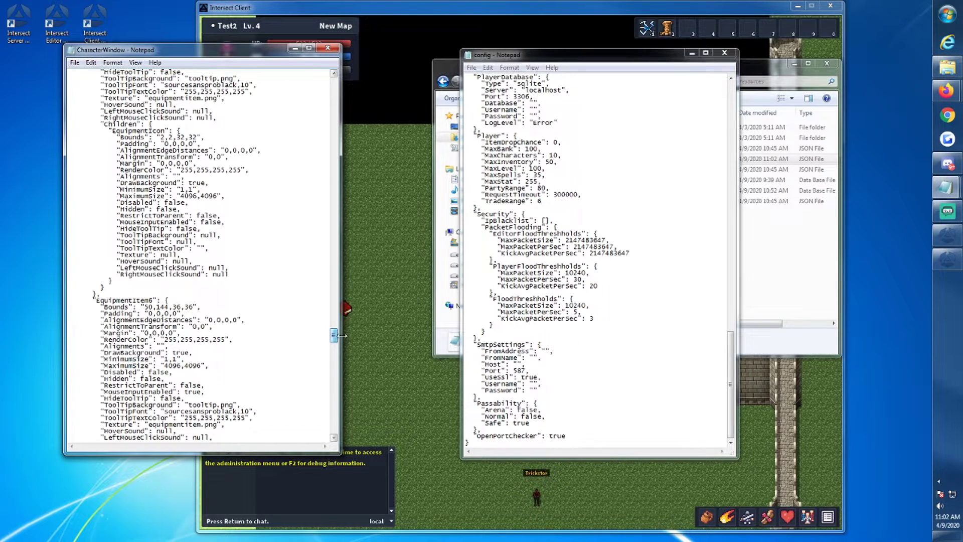
{"action": "scroll", "coordinate": [259, 302], "scroll_direction": "up", "scroll_amount": 3}
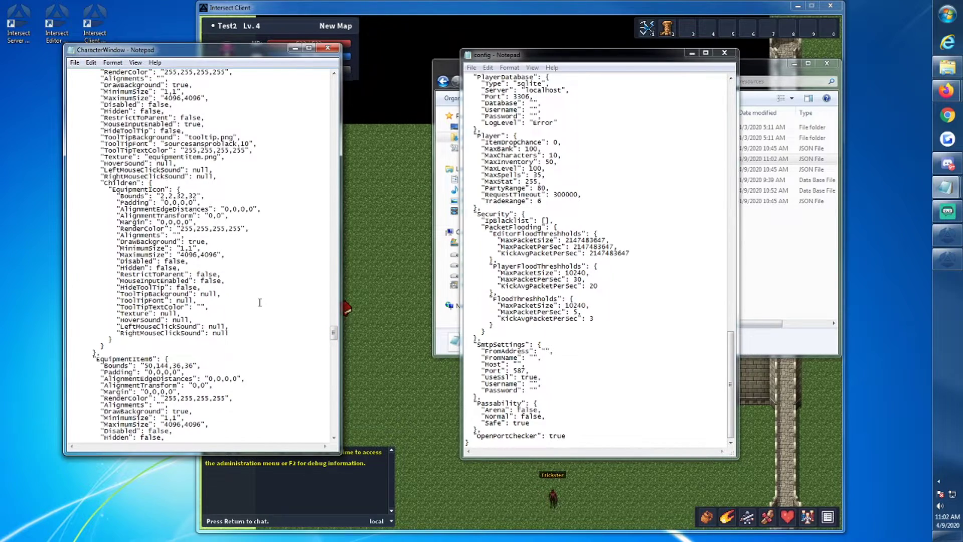
{"action": "scroll", "coordinate": [260, 302], "scroll_direction": "up", "scroll_amount": 15}
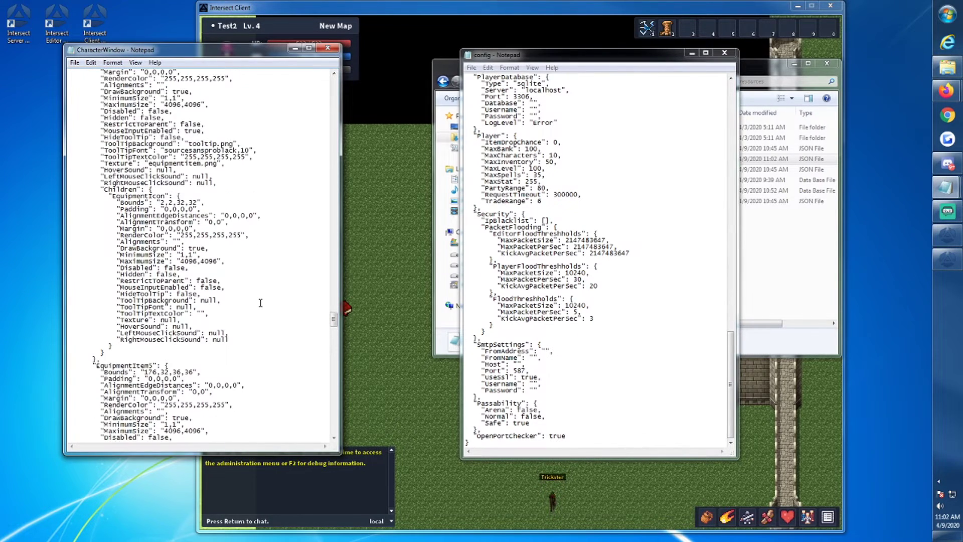
{"action": "scroll", "coordinate": [260, 302], "scroll_direction": "up", "scroll_amount": 5}
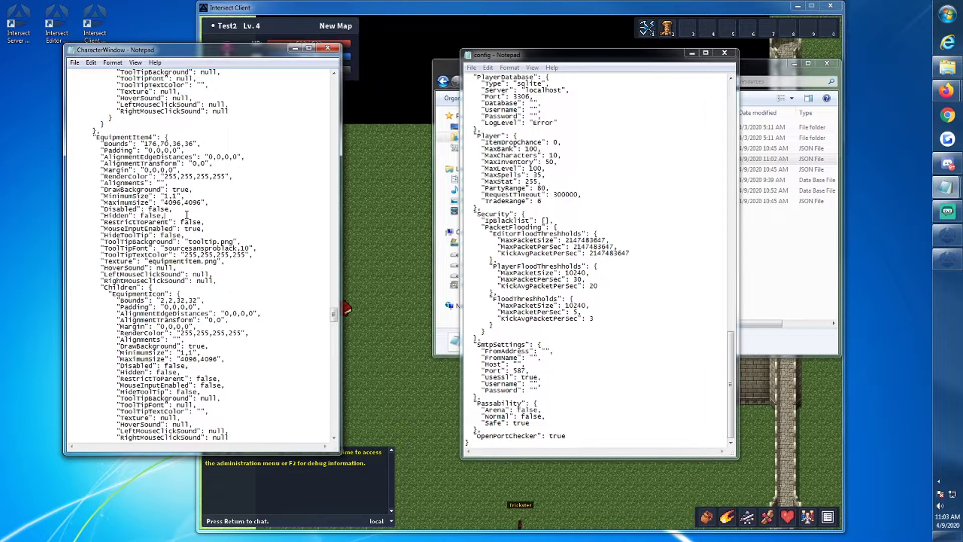
{"action": "scroll", "coordinate": [186, 215], "scroll_direction": "down", "scroll_amount": 6}
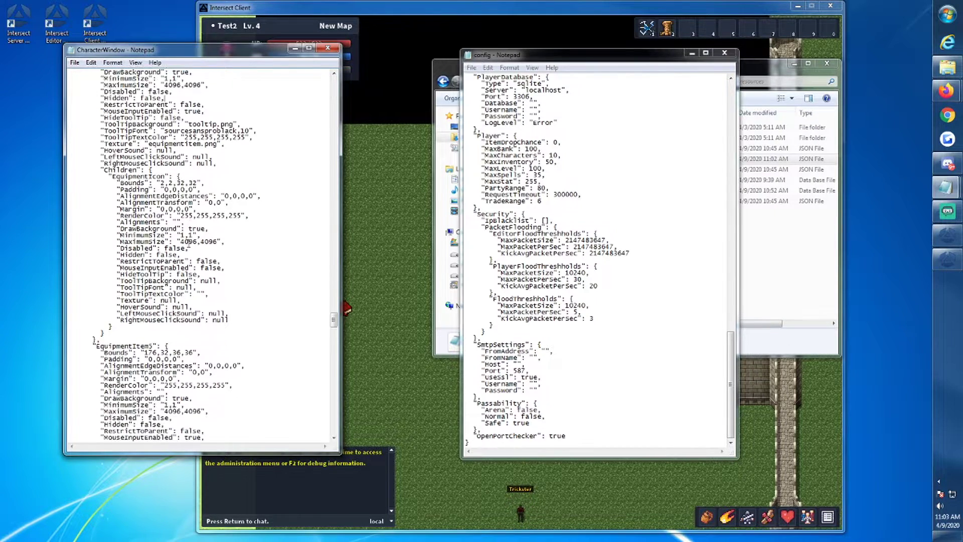
{"action": "scroll", "coordinate": [187, 241], "scroll_direction": "down", "scroll_amount": 1}
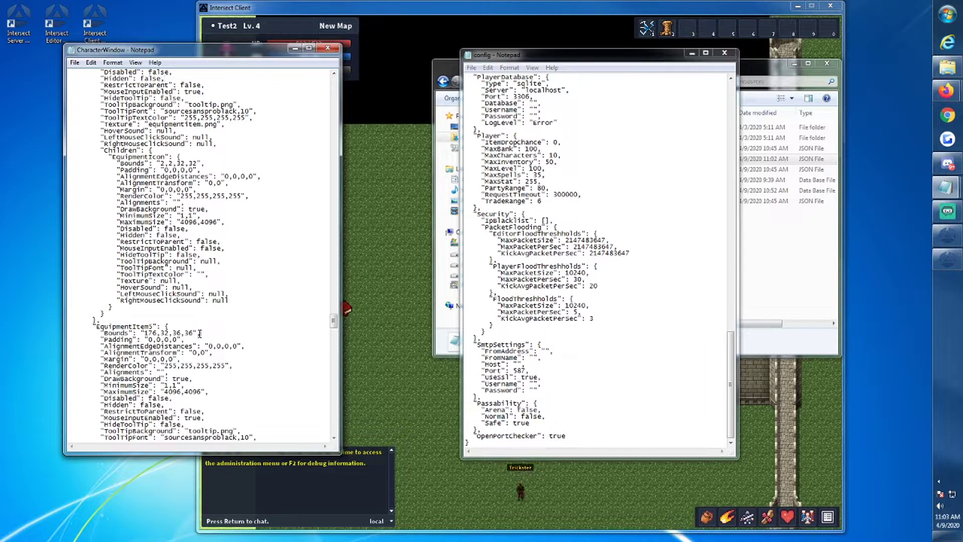
{"action": "left_click_drag", "start_coordinate": [199, 333], "coordinate": [68, 333]}
{"action": "key", "text": "ctrl+c"}
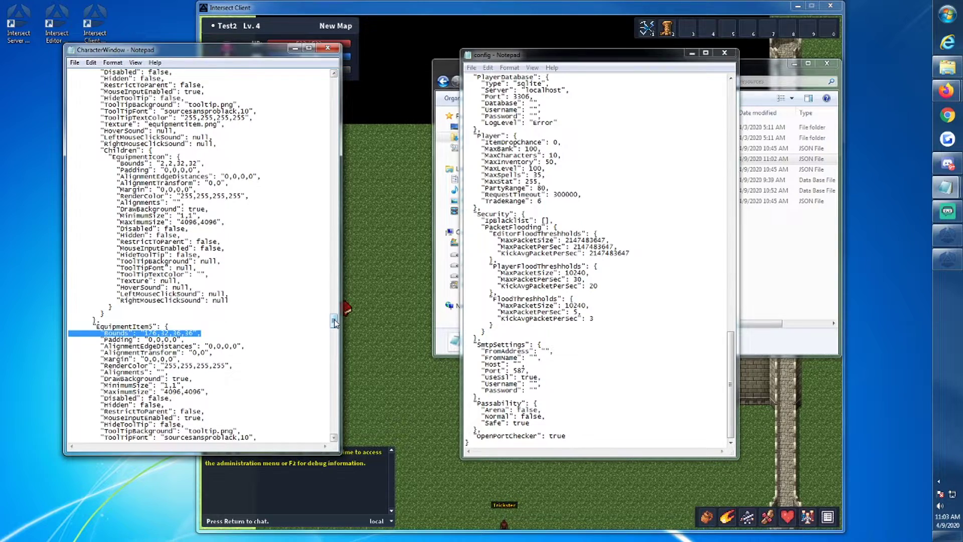
Paste EquipmentItem5's Bounds line over EquipmentItem11's and change it to 136,32,36,36.
{"action": "left_click_drag", "start_coordinate": [334, 322], "coordinate": [333, 409]}
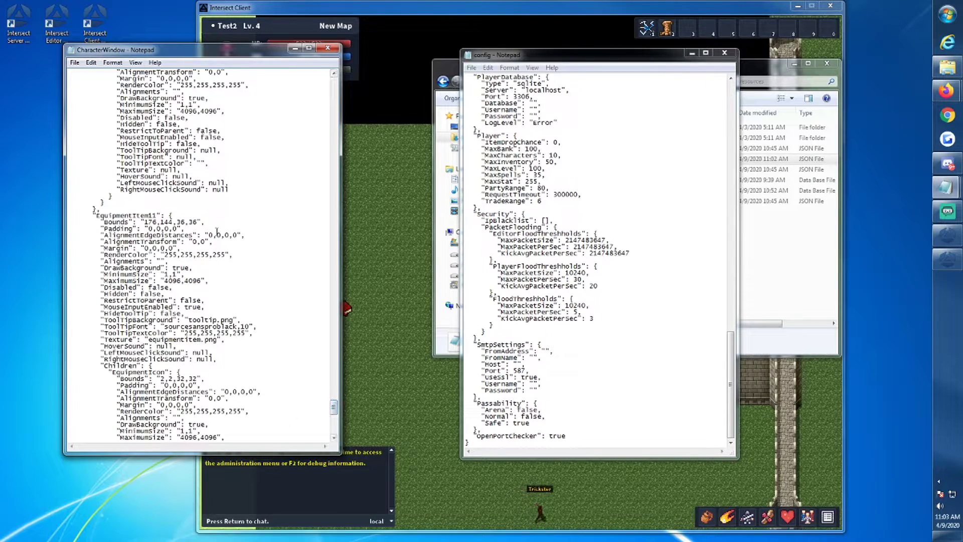
{"action": "left_click_drag", "start_coordinate": [204, 222], "coordinate": [64, 224]}
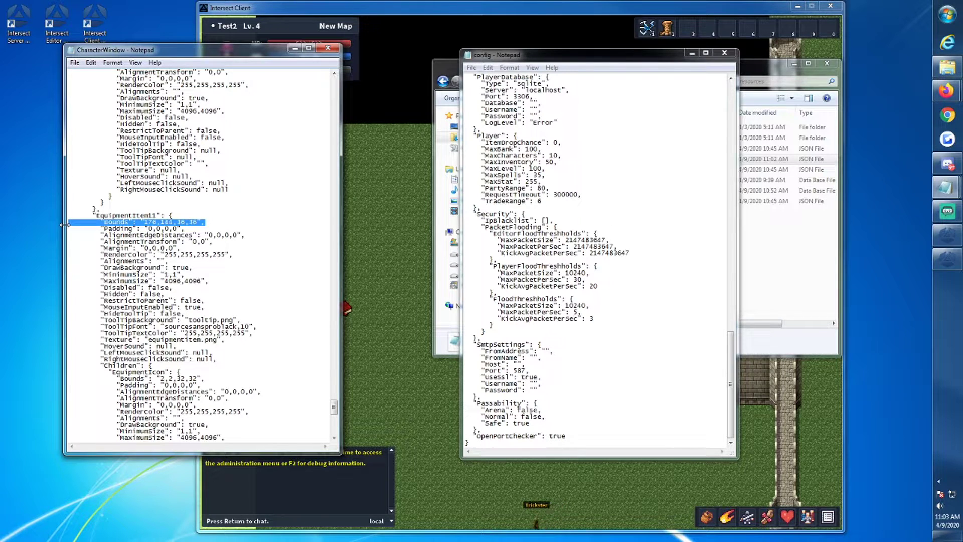
{"action": "key", "text": "ctrl+v"}
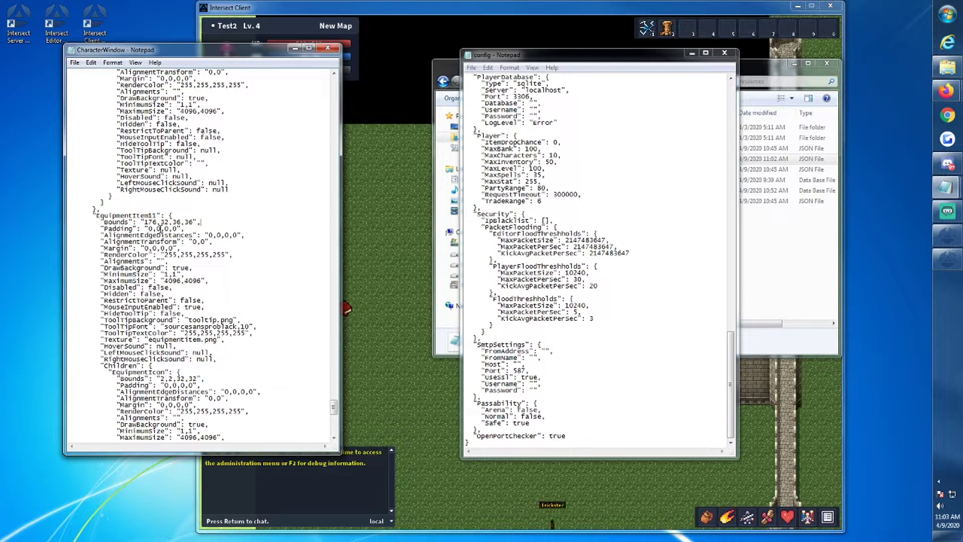
{"action": "left_click_drag", "start_coordinate": [157, 222], "coordinate": [154, 222]}
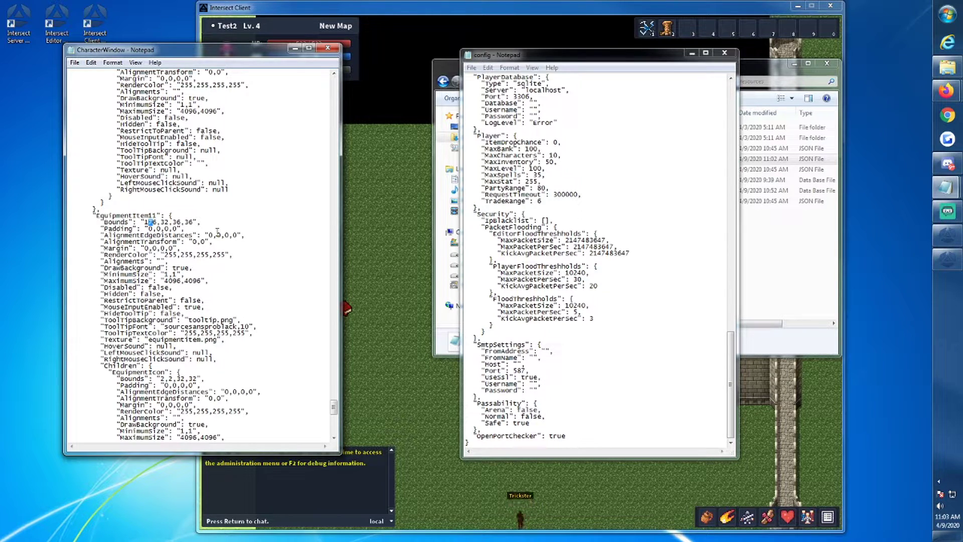
{"action": "type", "text": "3"}
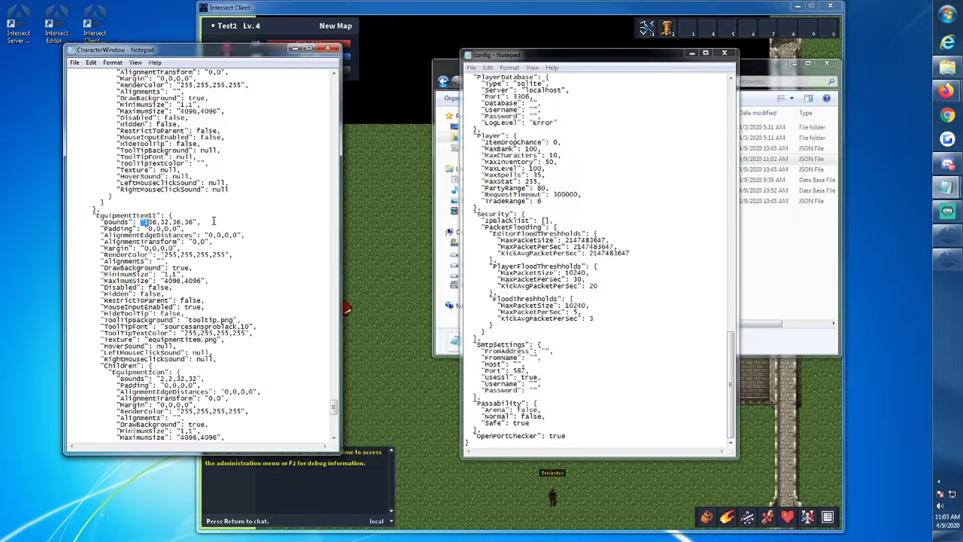
Copy that Bounds line into EquipmentItem12 and edit it to 136,70,36,36.
{"action": "left_click_drag", "start_coordinate": [202, 221], "coordinate": [70, 223]}
{"action": "key", "text": "ctrl+c"}
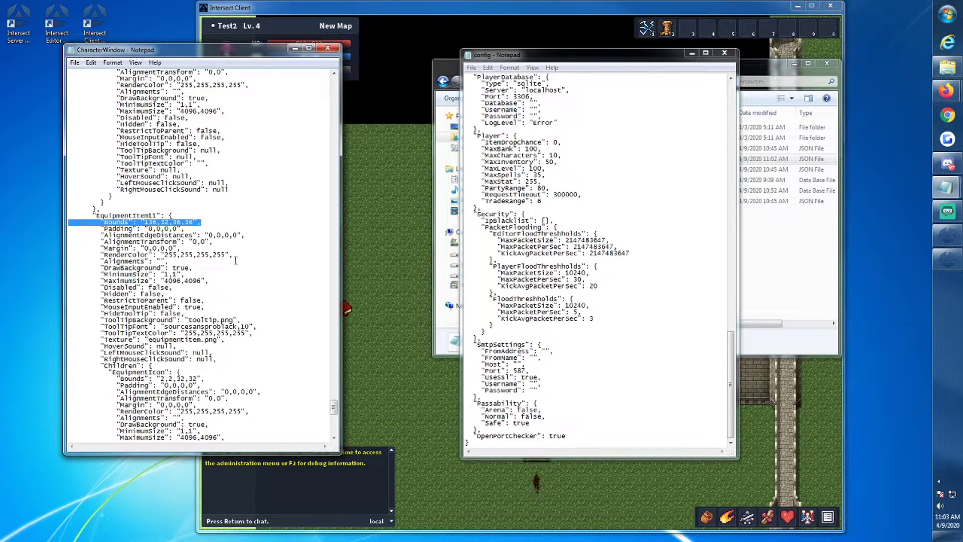
{"action": "left_click_drag", "start_coordinate": [334, 406], "coordinate": [334, 426]}
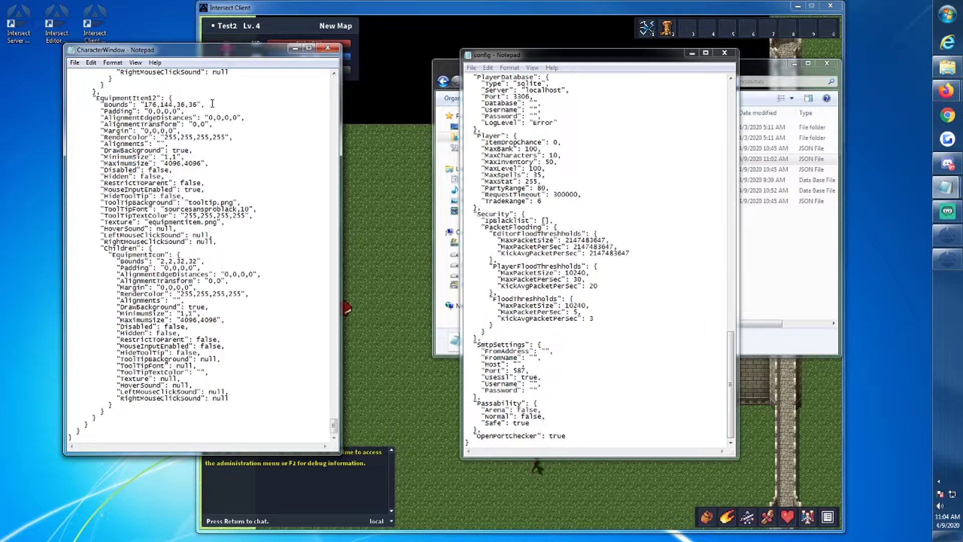
{"action": "left_click_drag", "start_coordinate": [206, 105], "coordinate": [51, 111]}
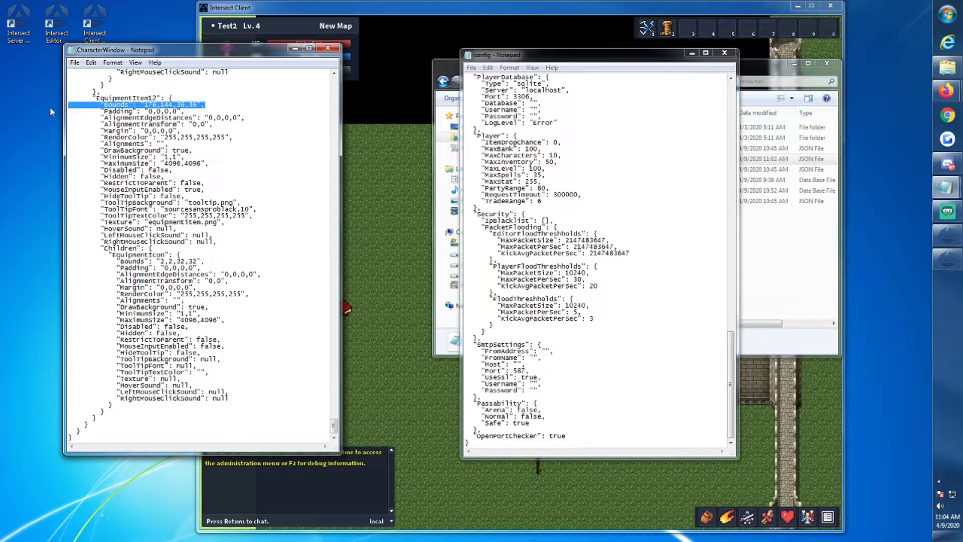
{"action": "key", "text": "ctrl+v"}
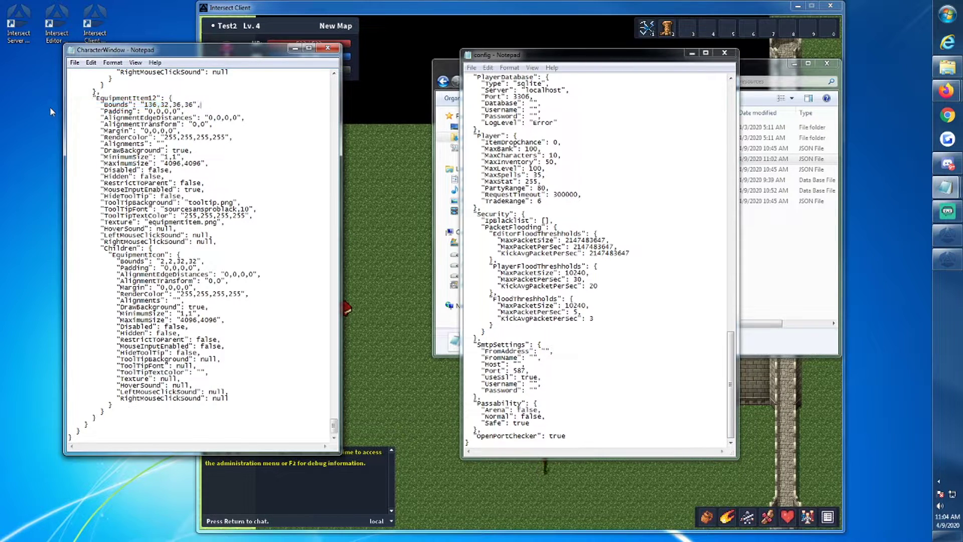
{"action": "double_click", "coordinate": [161, 104]}
{"action": "type", "text": "70"}
{"action": "left_click", "coordinate": [205, 131]}
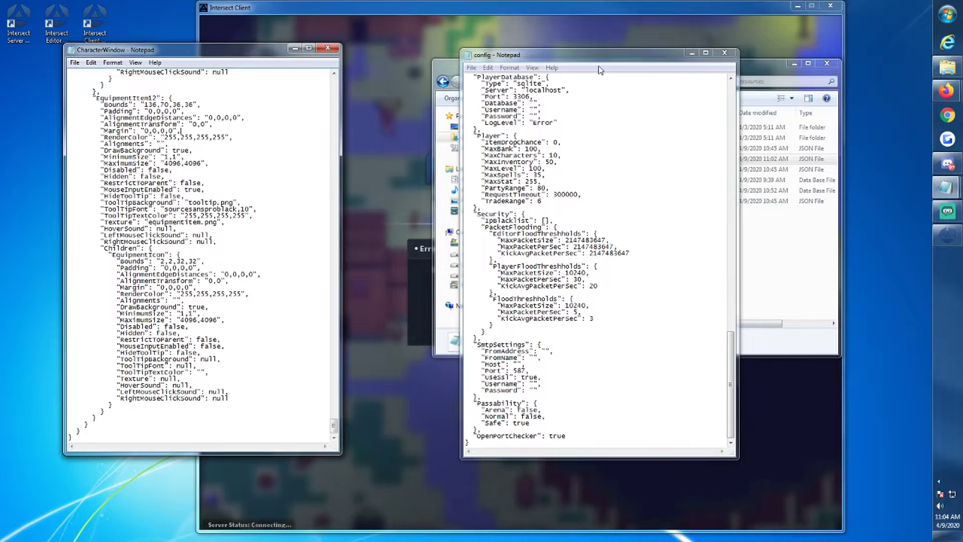
Dismiss the game client's error message and close the client.
{"action": "left_click", "coordinate": [573, 28]}
{"action": "left_click", "coordinate": [520, 315]}
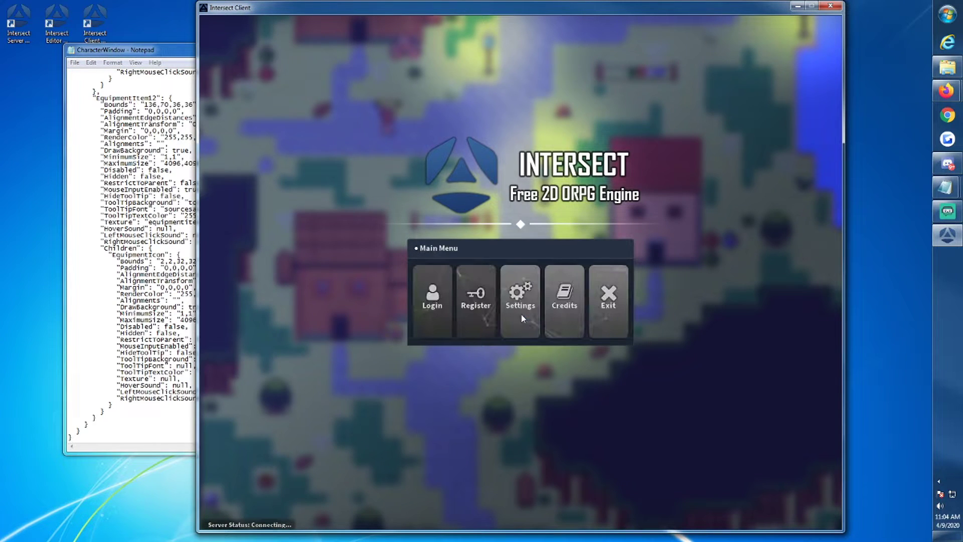
{"action": "left_click", "coordinate": [830, 6]}
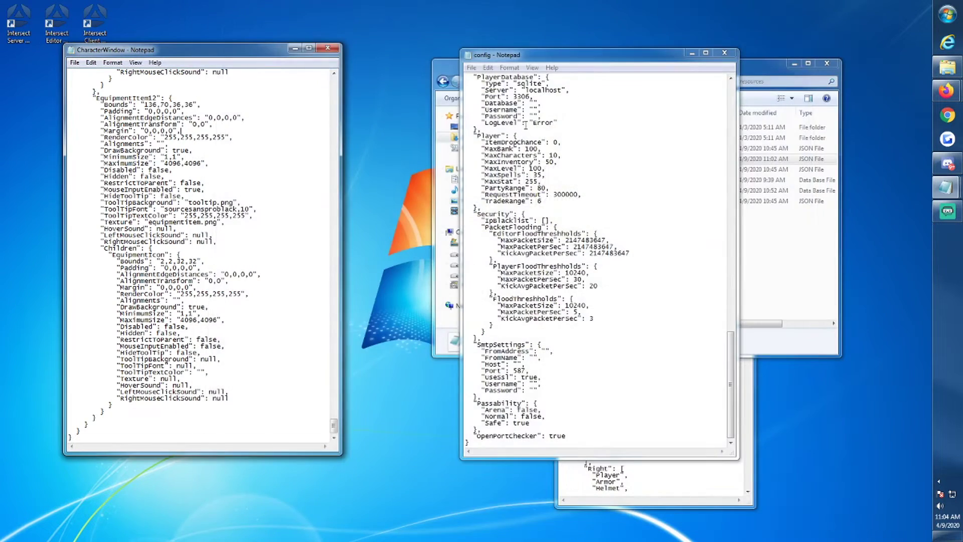
{"action": "left_click", "coordinate": [472, 67]}
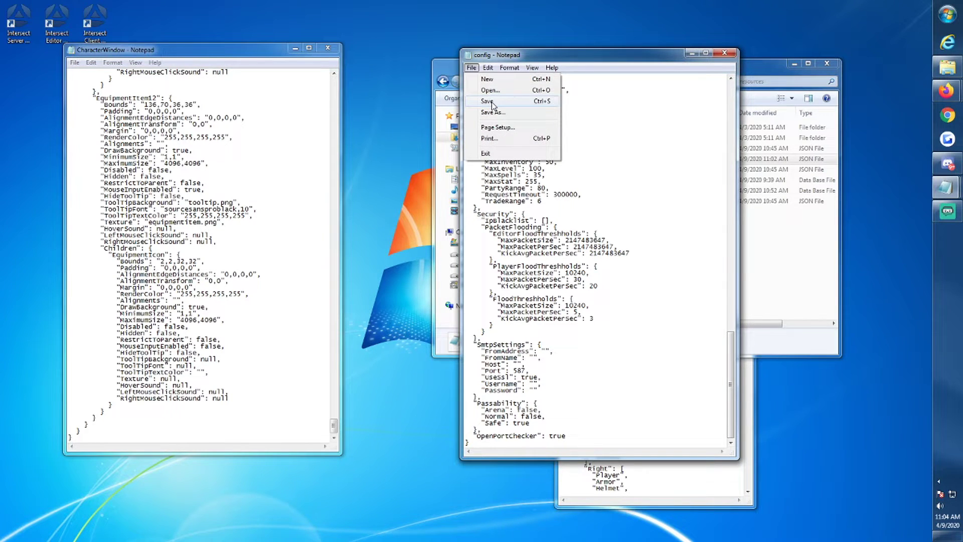
{"action": "left_click", "coordinate": [668, 272]}
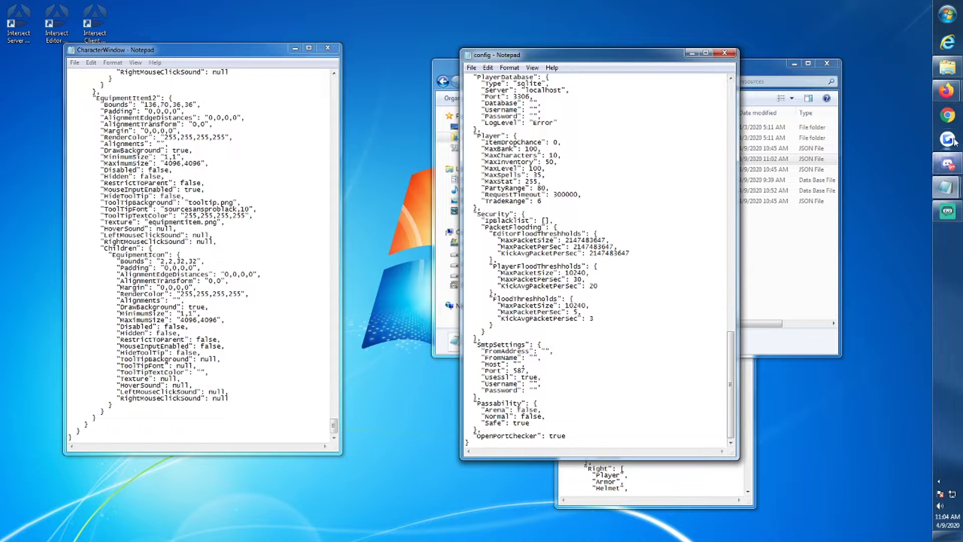
Save both the config and CharacterWindow files with File > Save.
{"action": "left_click", "coordinate": [947, 67]}
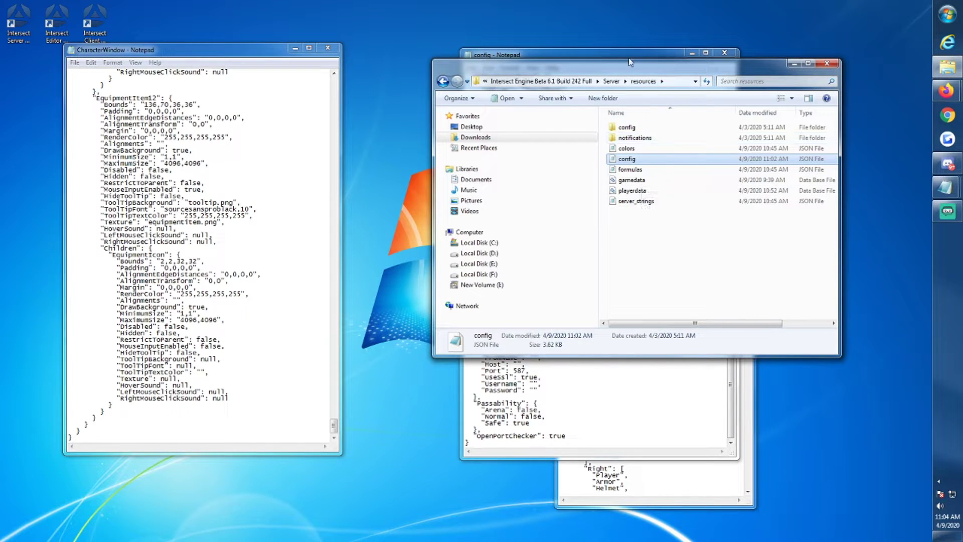
{"action": "left_click", "coordinate": [602, 55]}
{"action": "left_click", "coordinate": [471, 68]}
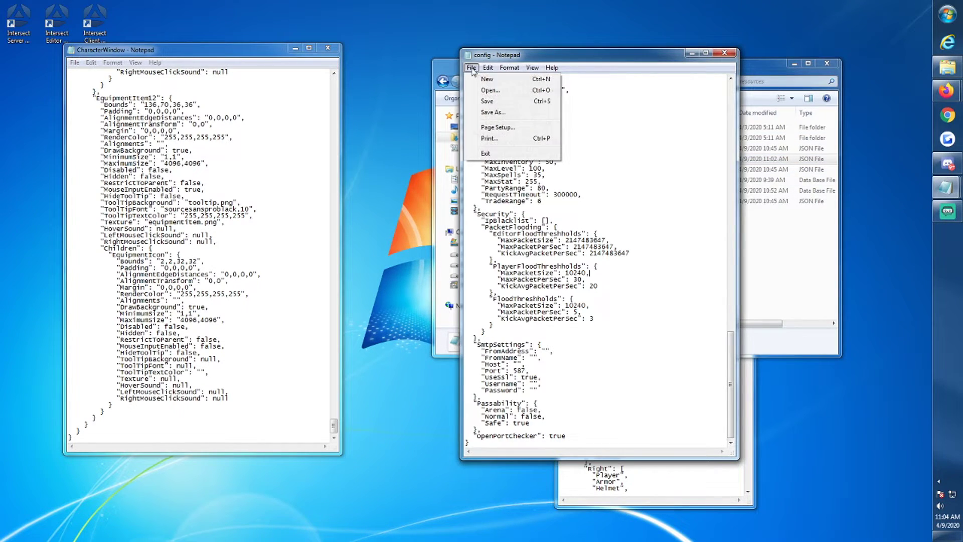
{"action": "left_click", "coordinate": [487, 100]}
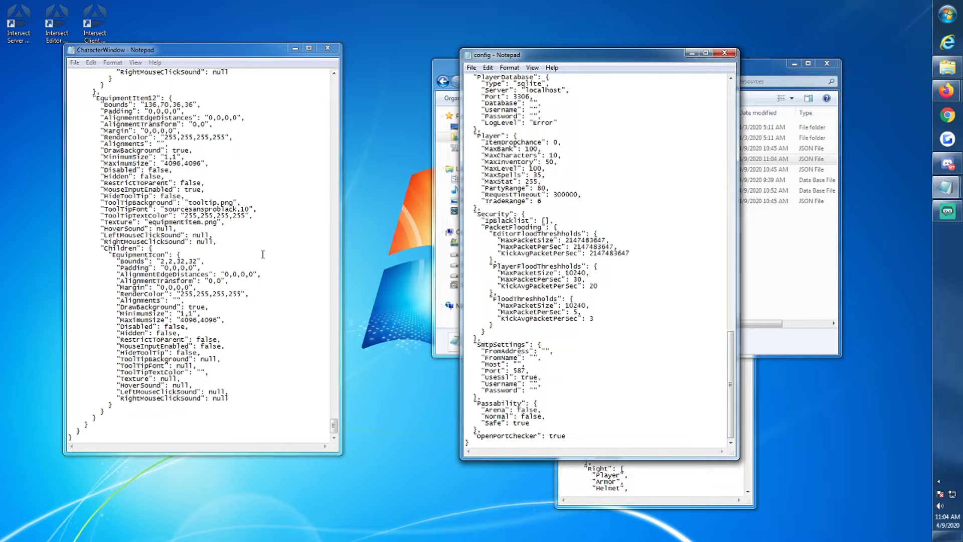
{"action": "left_click", "coordinate": [124, 93]}
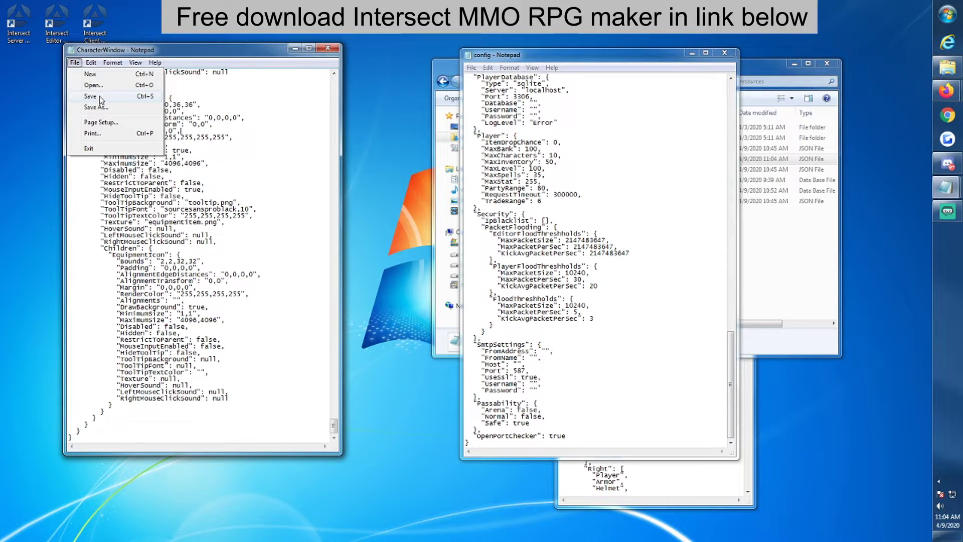
{"action": "left_click", "coordinate": [101, 98]}
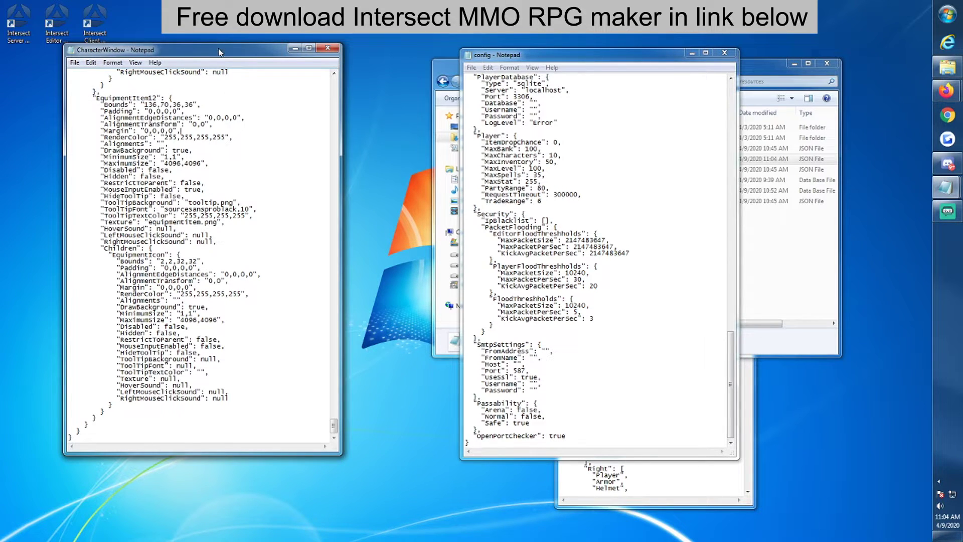
Launch Intersect Server and Client, then enter the game with the listed character.
{"action": "left_click_drag", "start_coordinate": [219, 52], "coordinate": [335, 60]}
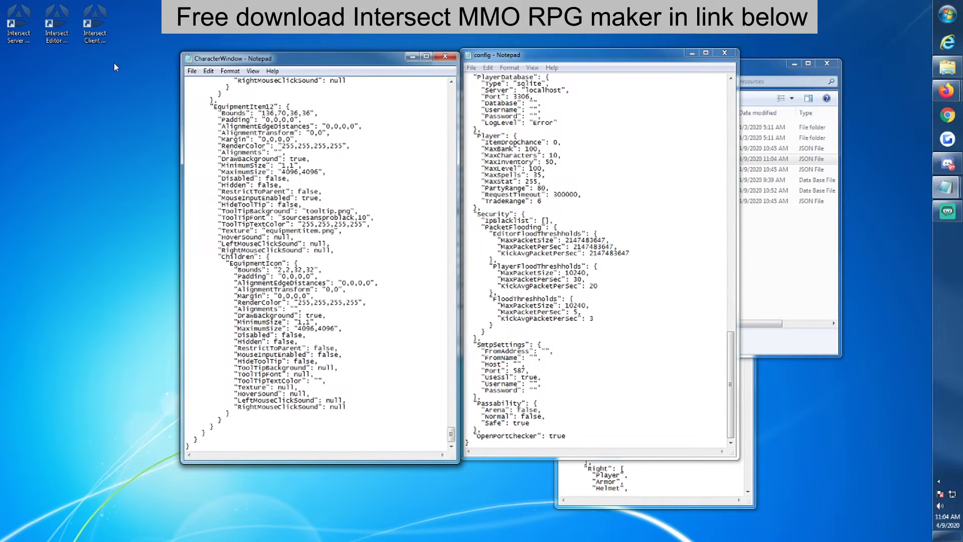
{"action": "double_click", "coordinate": [19, 22]}
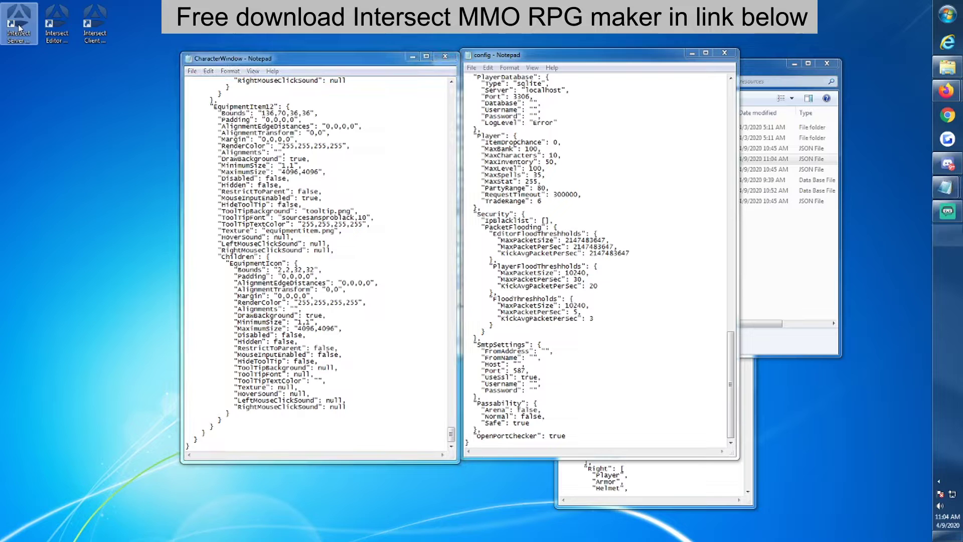
{"action": "left_click", "coordinate": [93, 26]}
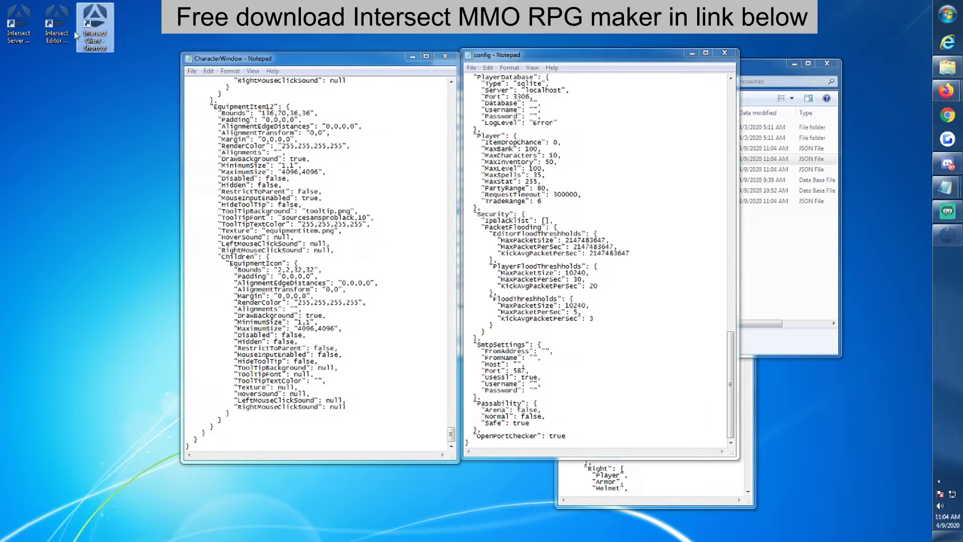
{"action": "double_click", "coordinate": [77, 33]}
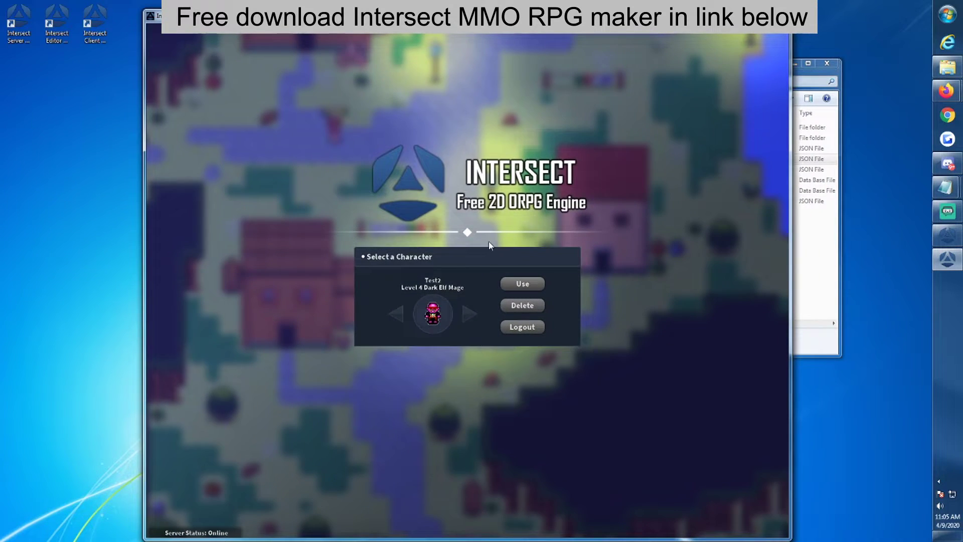
{"action": "left_click", "coordinate": [522, 283]}
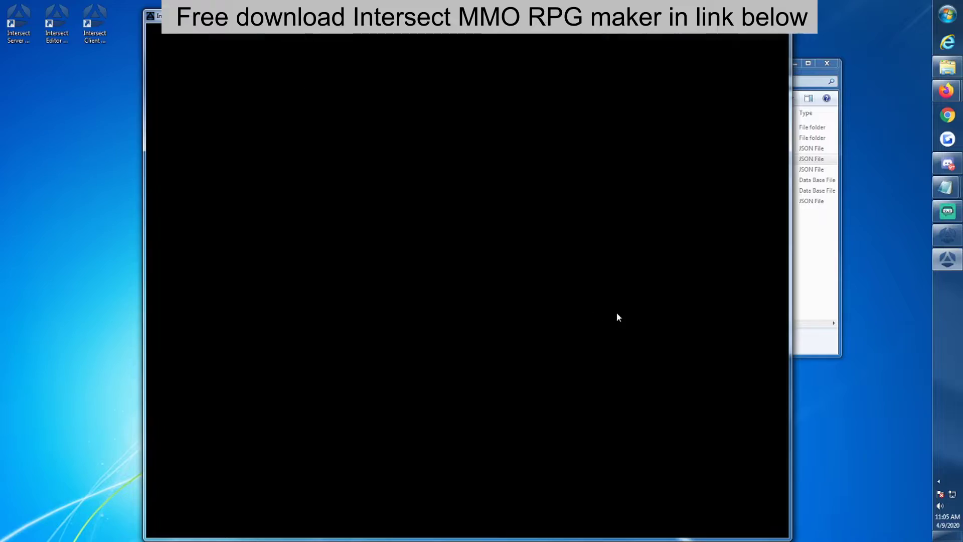
Open the Character panel, check the inventory, then reopen Character to see the new slots.
{"action": "key", "text": "c"}
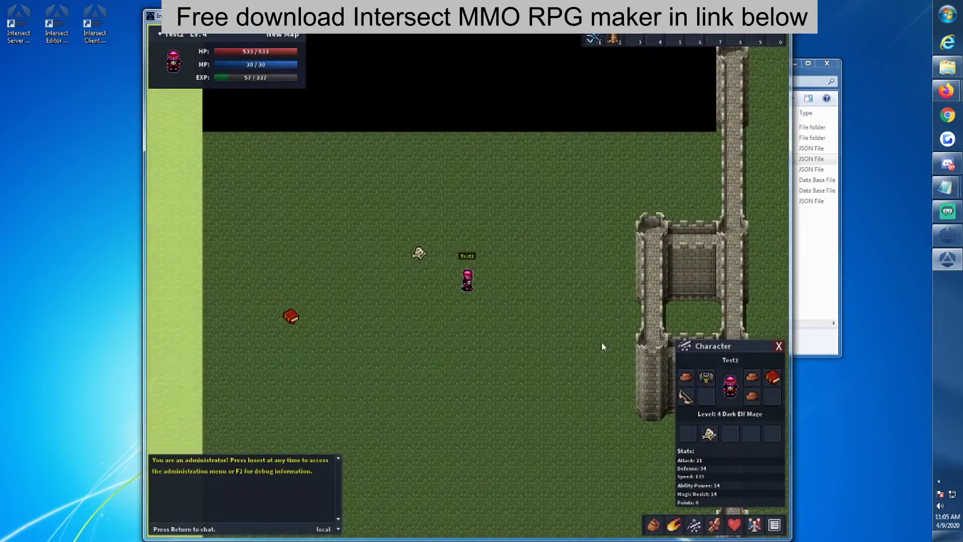
{"action": "left_click_drag", "start_coordinate": [727, 346], "coordinate": [496, 201]}
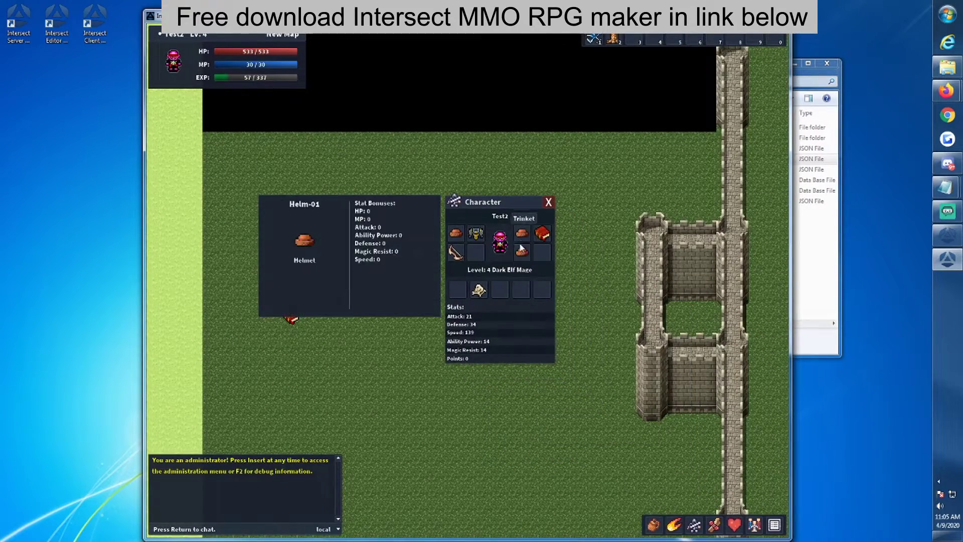
{"action": "mouse_move", "coordinate": [526, 238]}
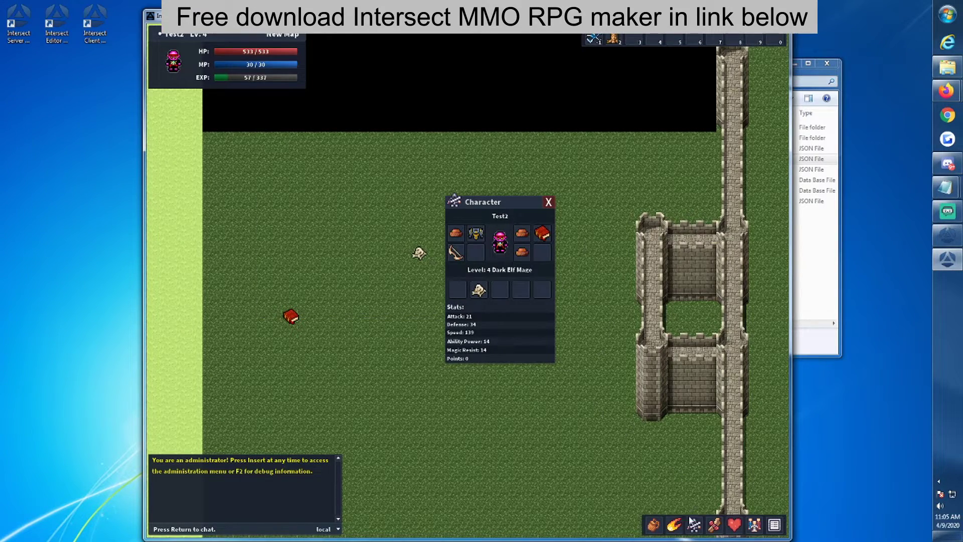
{"action": "left_click", "coordinate": [654, 527]}
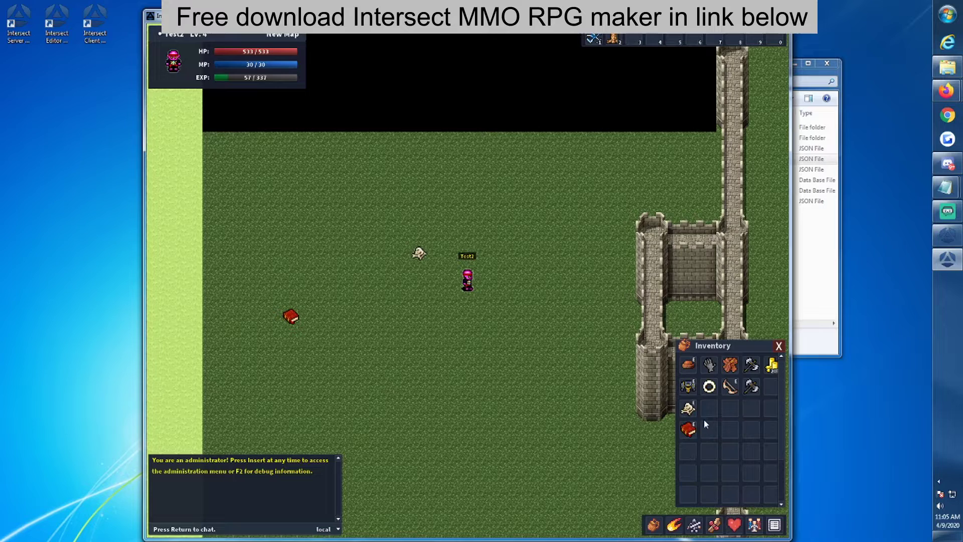
{"action": "mouse_move", "coordinate": [687, 364]}
{"action": "left_click", "coordinate": [779, 345]}
{"action": "key", "text": "c"}
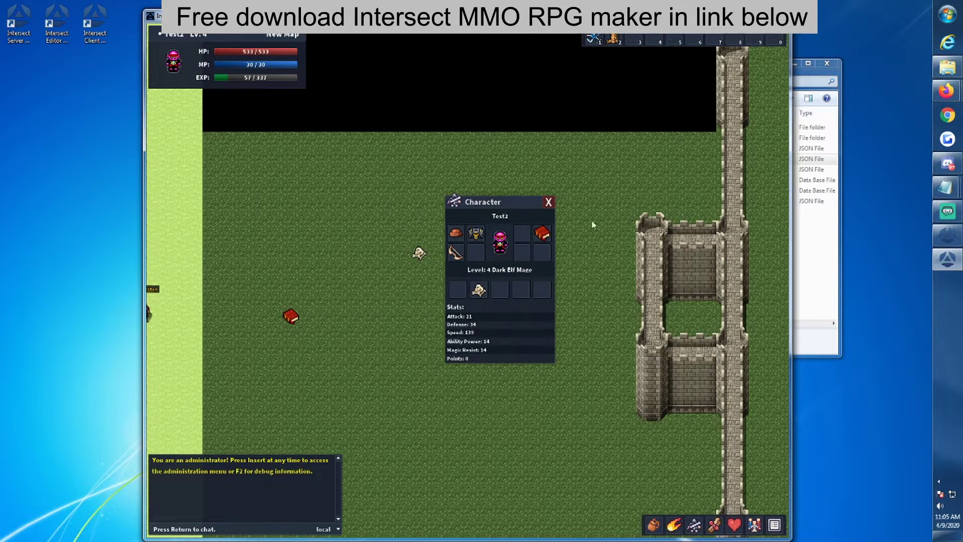
Launch Intersect Editor, log in, and go to the Item Editor.
{"action": "double_click", "coordinate": [95, 22]}
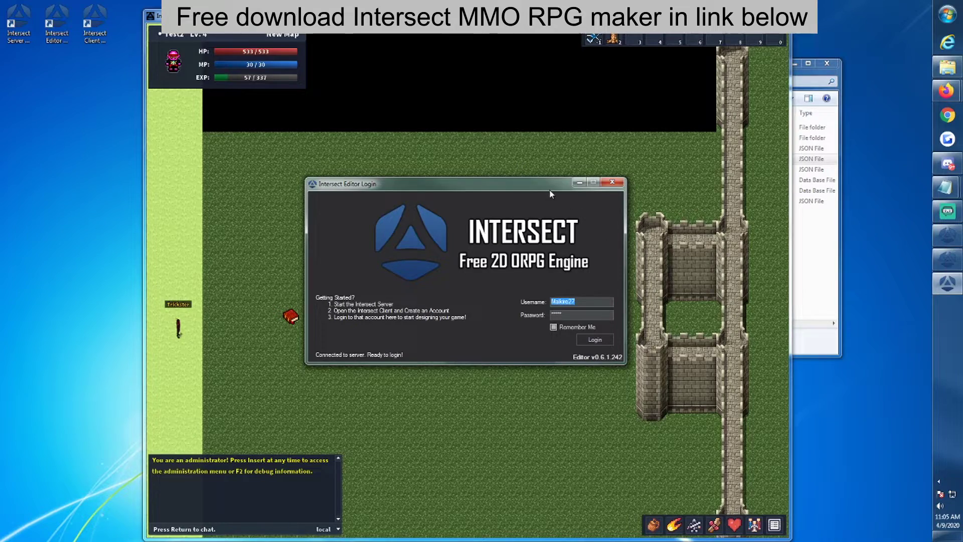
{"action": "key", "text": "Return"}
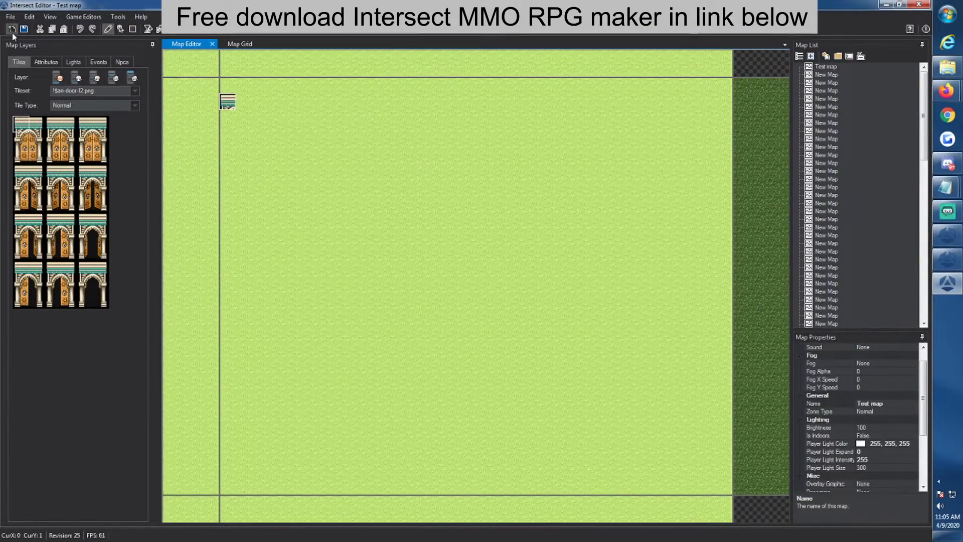
{"action": "left_click", "coordinate": [79, 18]}
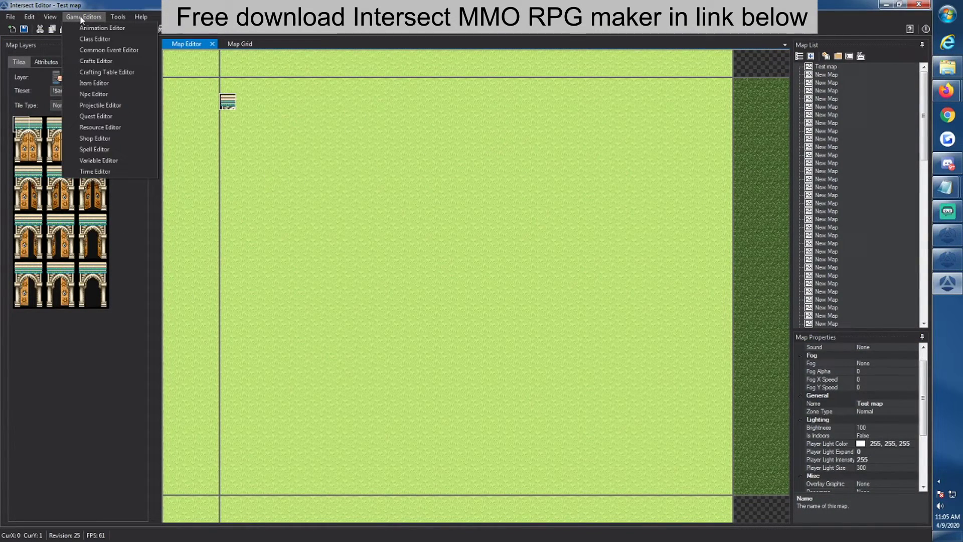
{"action": "left_click", "coordinate": [98, 83]}
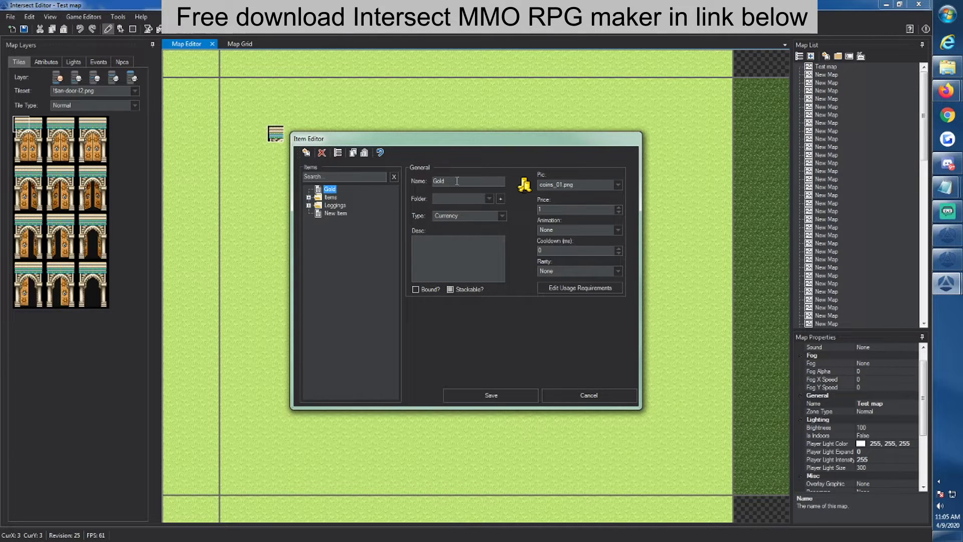
Create a new Equipment item named Trinket with the leaf_01.png icon.
{"action": "left_click", "coordinate": [335, 213]}
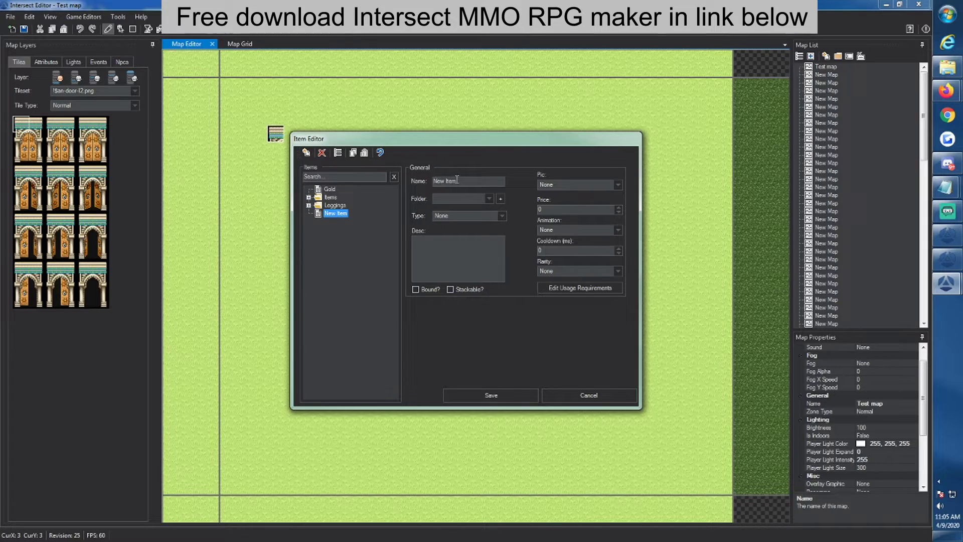
{"action": "type", "text": "Trinket"}
{"action": "left_click", "coordinate": [471, 217]}
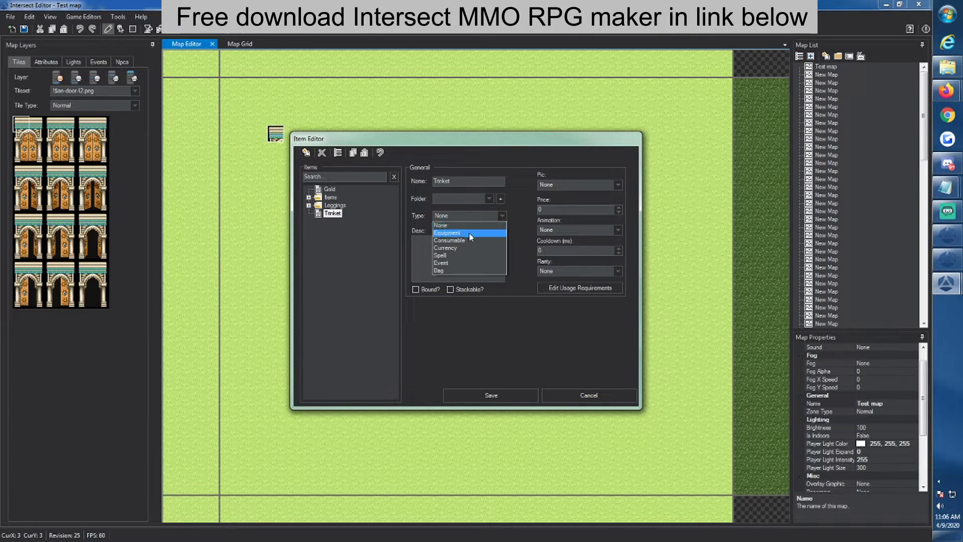
{"action": "left_click", "coordinate": [468, 233]}
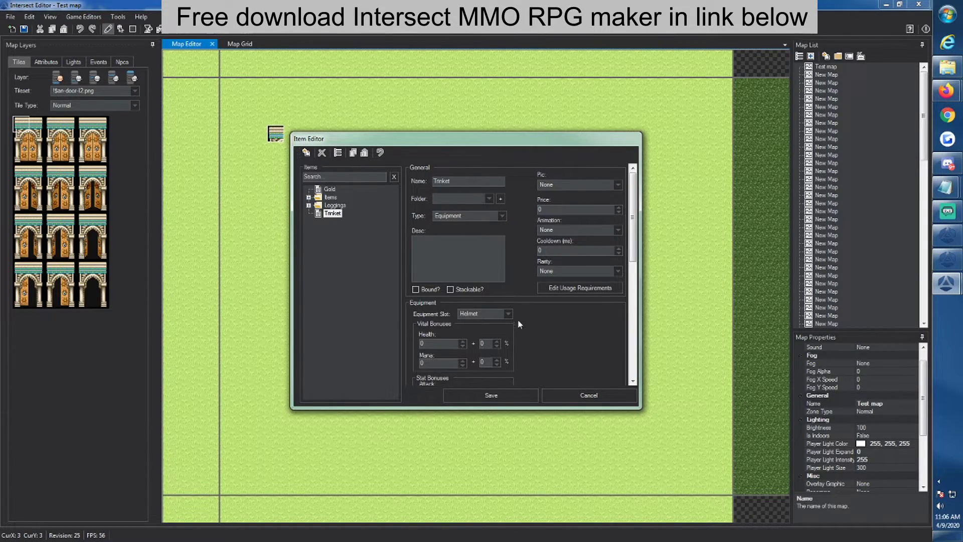
{"action": "left_click", "coordinate": [550, 186]}
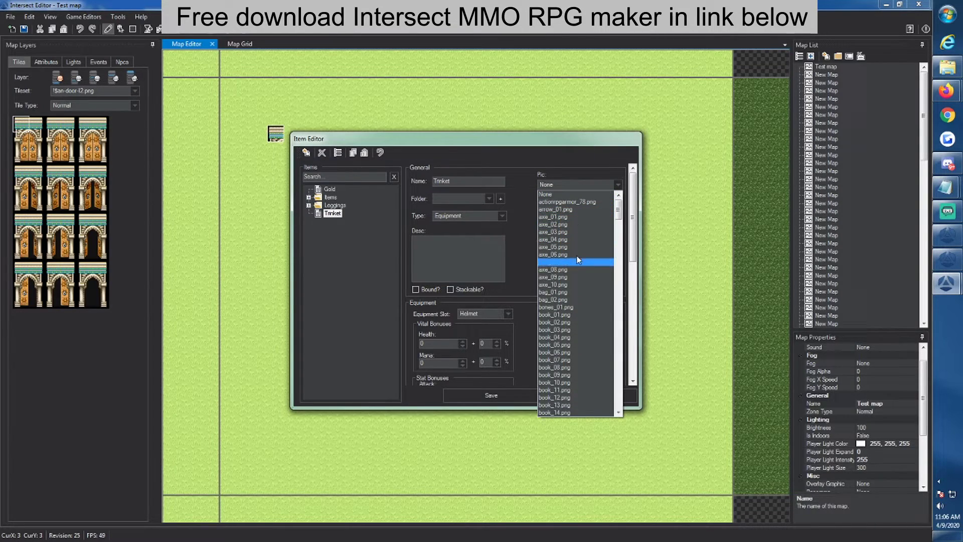
{"action": "left_click_drag", "start_coordinate": [618, 227], "coordinate": [624, 301]}
{"action": "left_click", "coordinate": [563, 285]}
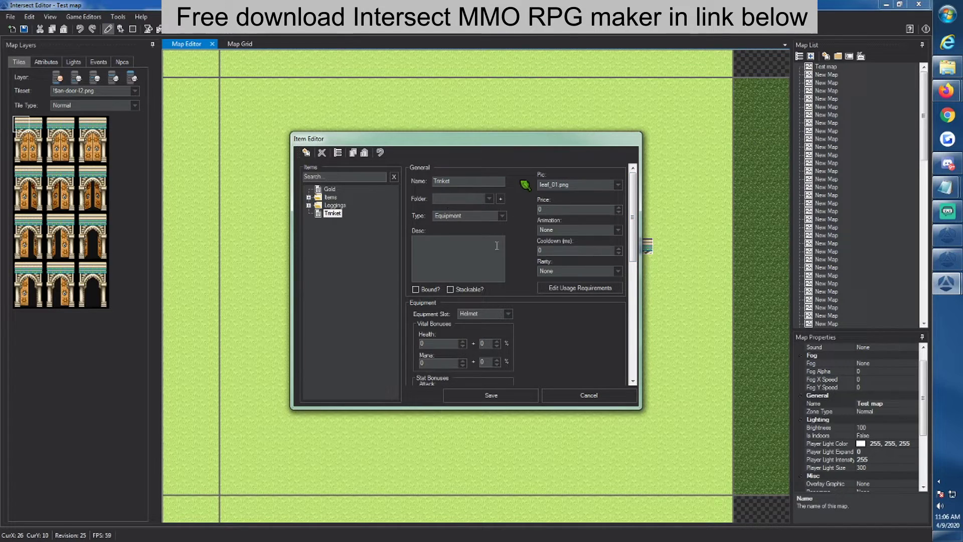
Give Trinket a Health bonus of 65, assign it to the Trinket slot, and save.
{"action": "left_click_drag", "start_coordinate": [633, 220], "coordinate": [634, 292]}
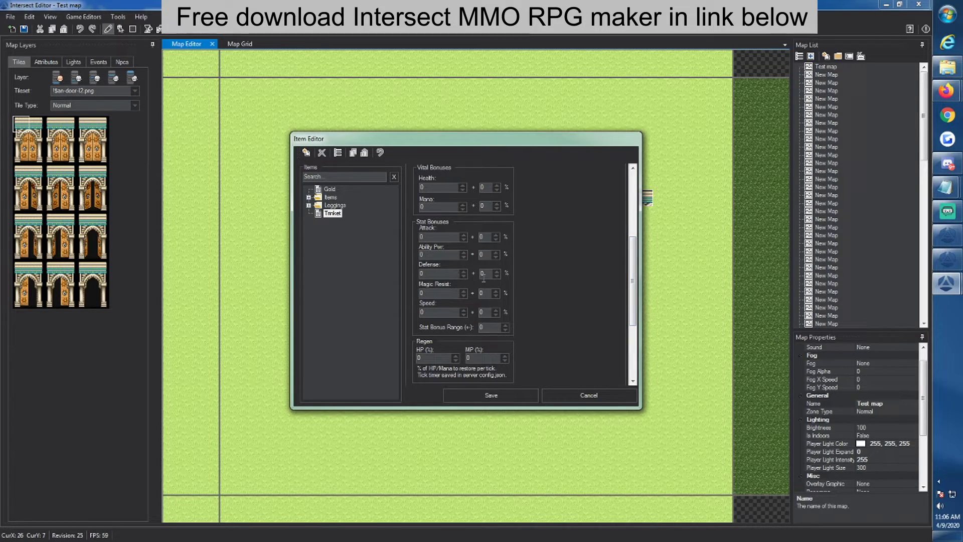
{"action": "scroll", "coordinate": [631, 300], "scroll_direction": "up", "scroll_amount": 3}
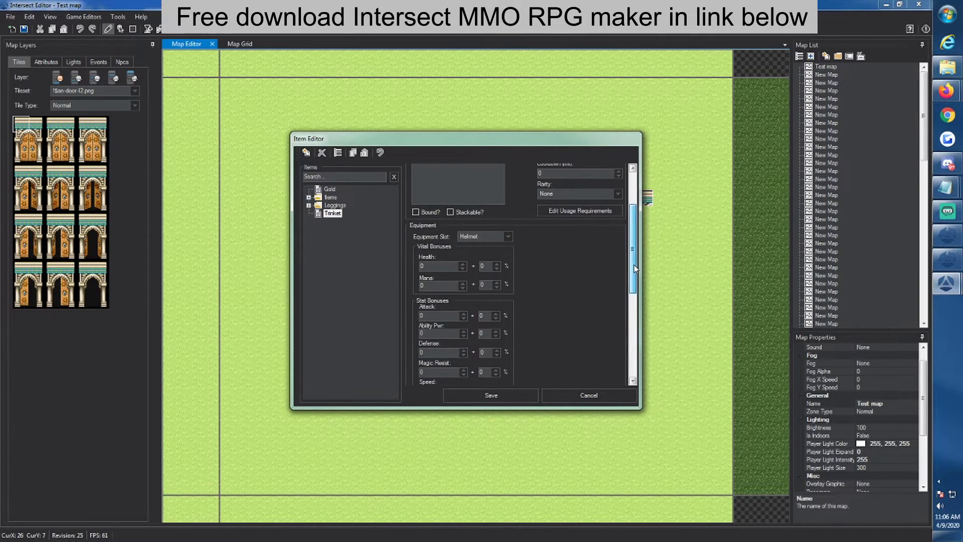
{"action": "left_click_drag", "start_coordinate": [426, 264], "coordinate": [408, 271]}
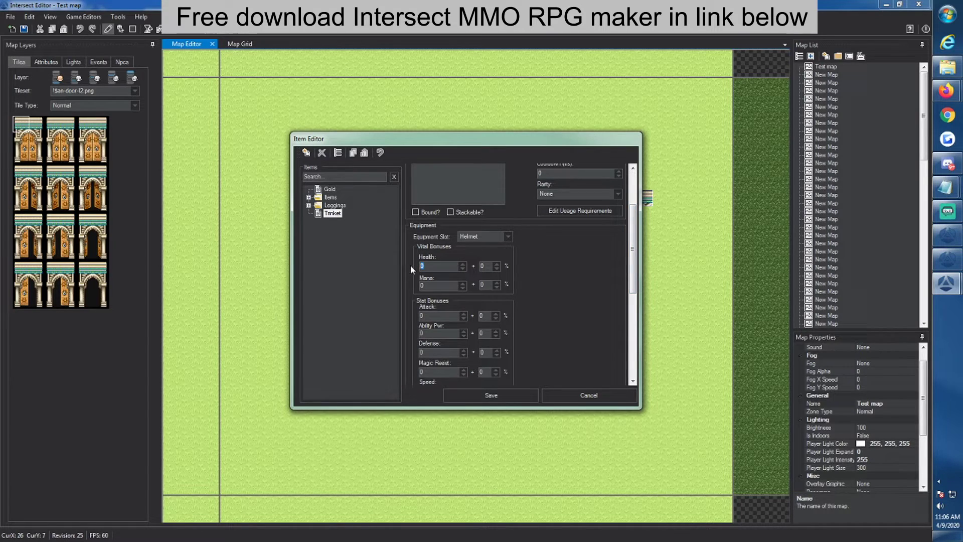
{"action": "type", "text": "65"}
{"action": "left_click", "coordinate": [501, 237]}
{"action": "left_click", "coordinate": [486, 329]}
{"action": "left_click", "coordinate": [496, 236]}
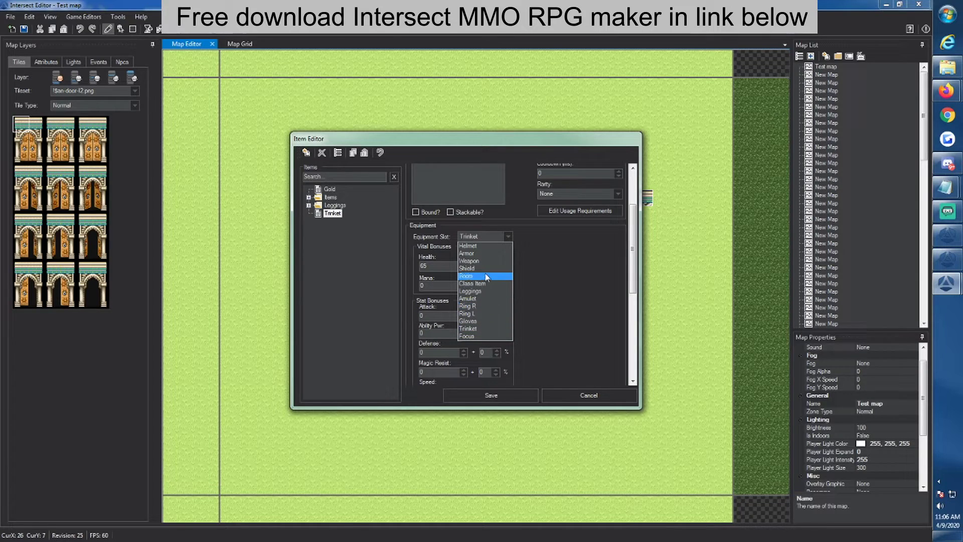
{"action": "left_click", "coordinate": [481, 233]}
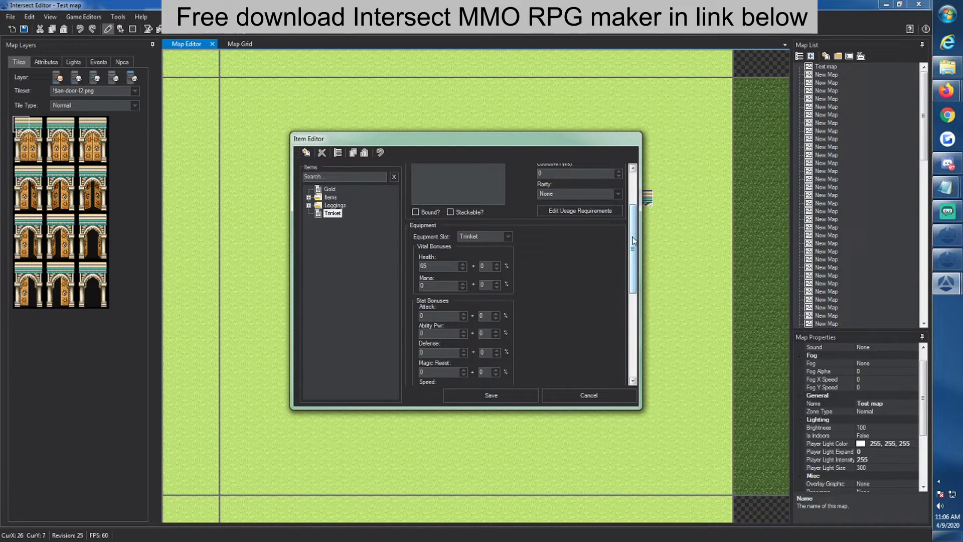
{"action": "left_click_drag", "start_coordinate": [632, 241], "coordinate": [630, 336]}
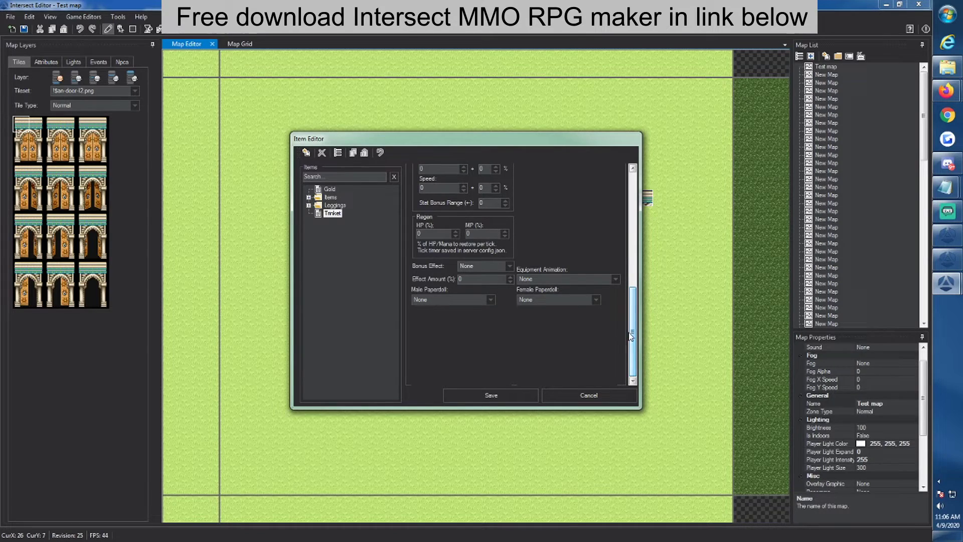
{"action": "left_click", "coordinate": [492, 395]}
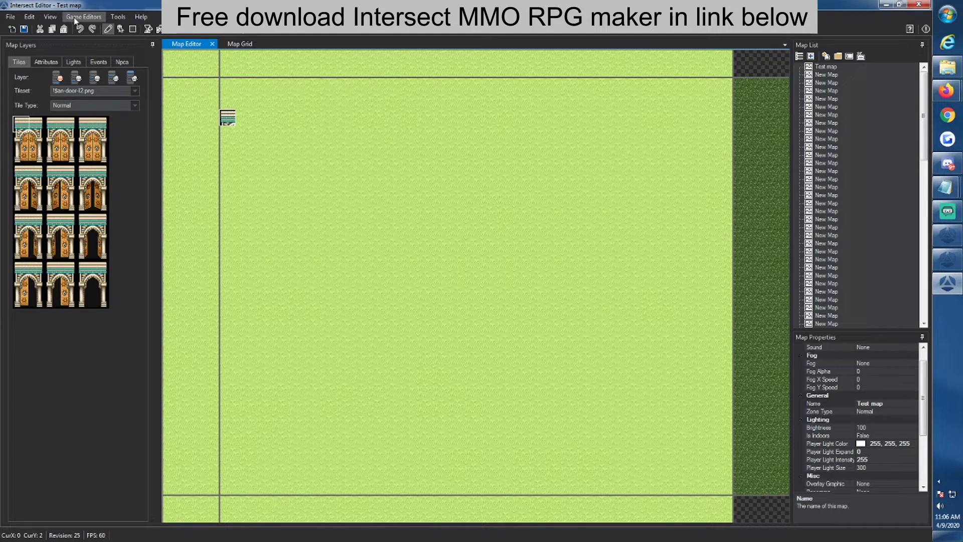
Place an Item Spawn attribute for Trinket on a tile of the Test map.
{"action": "left_click", "coordinate": [43, 63]}
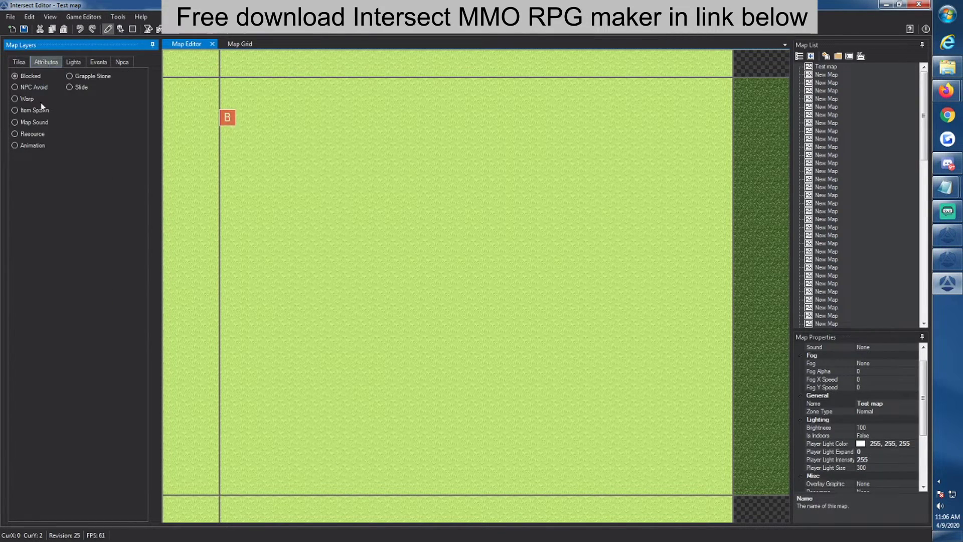
{"action": "left_click", "coordinate": [16, 111]}
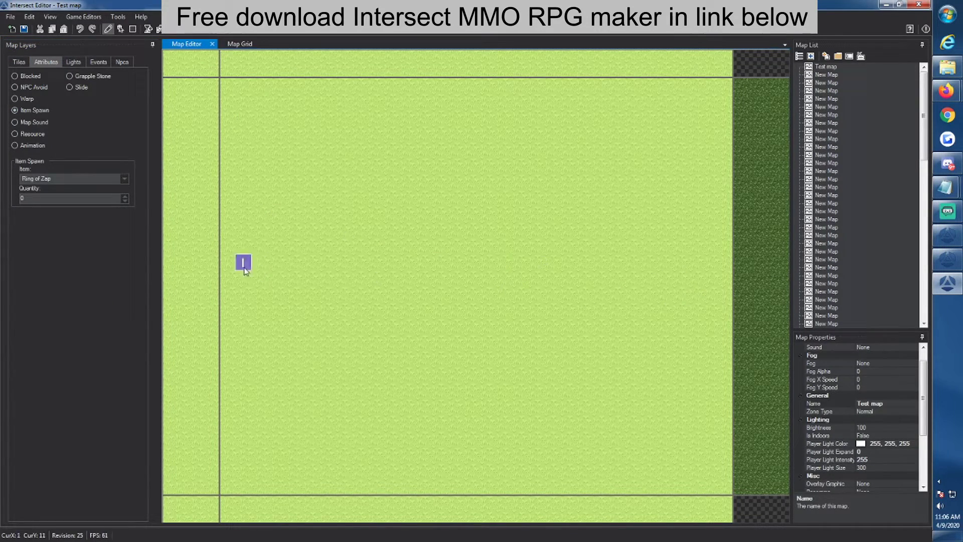
{"action": "left_click", "coordinate": [99, 179]}
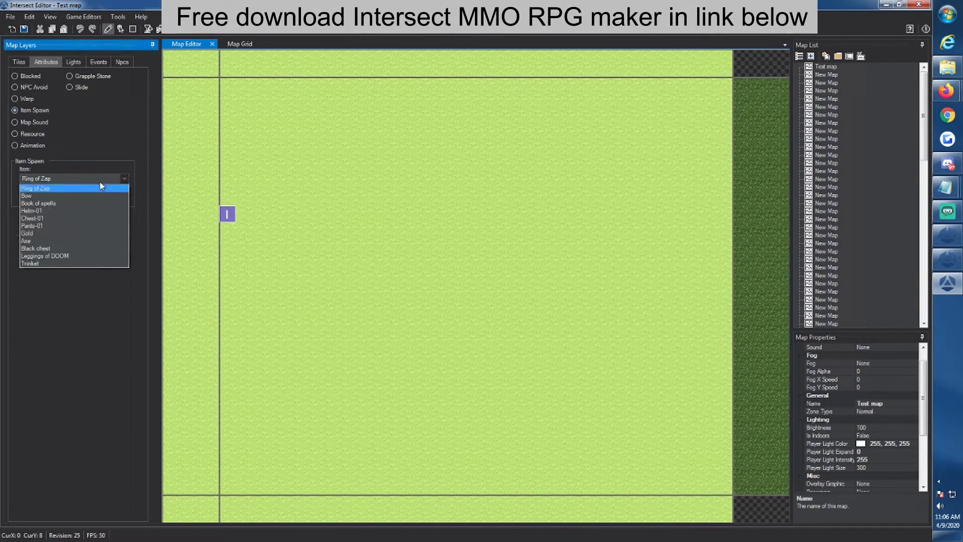
{"action": "left_click", "coordinate": [74, 264]}
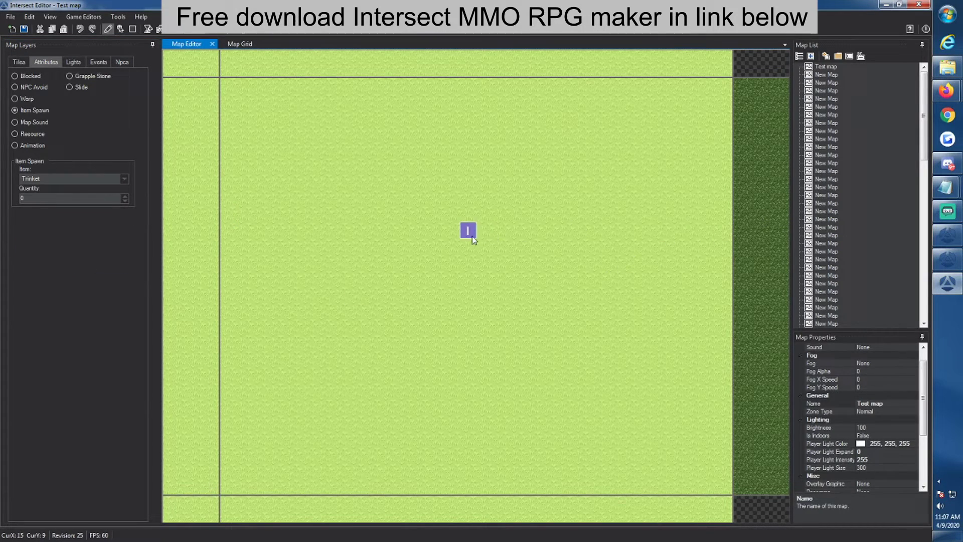
{"action": "left_click", "coordinate": [612, 261]}
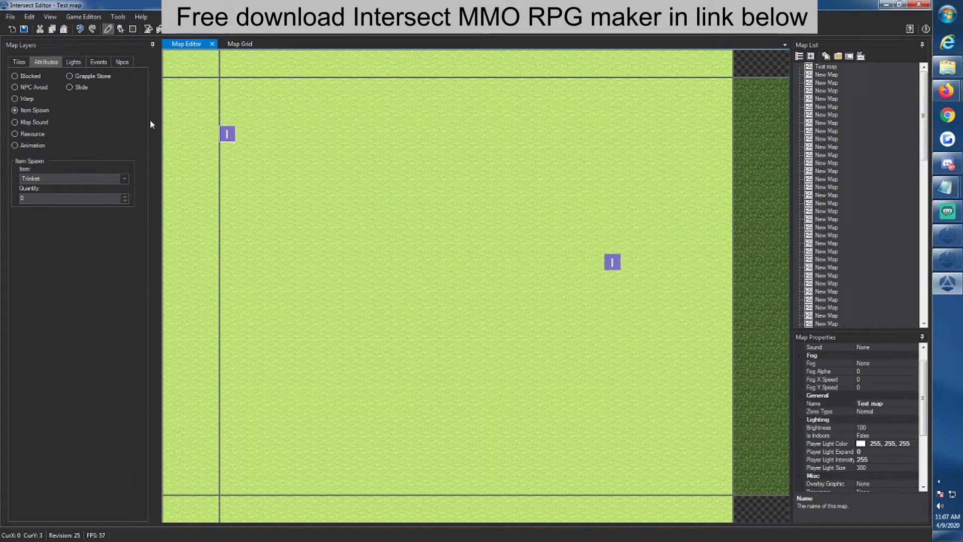
Save the map, confirming with Yes.
{"action": "left_click", "coordinate": [13, 14]}
{"action": "left_click", "coordinate": [29, 28]}
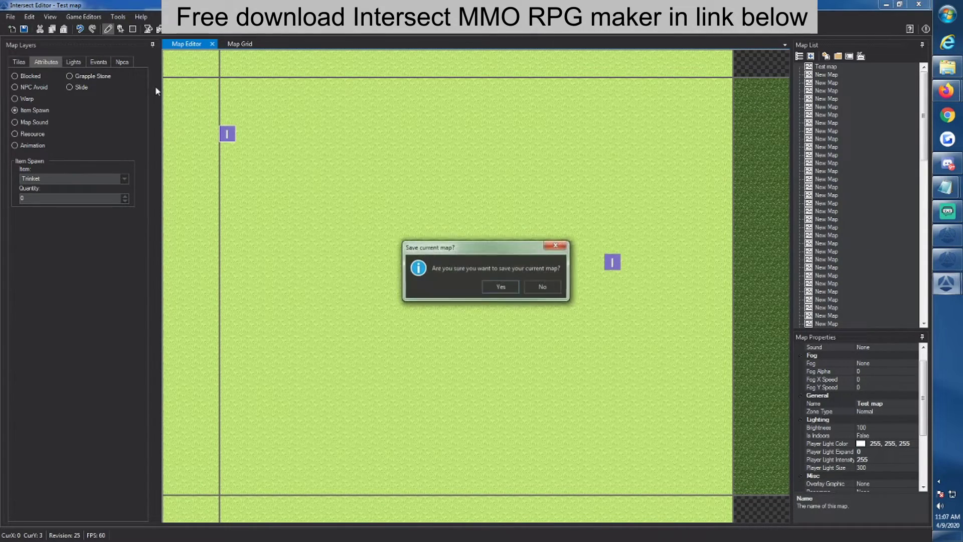
{"action": "left_click", "coordinate": [500, 288]}
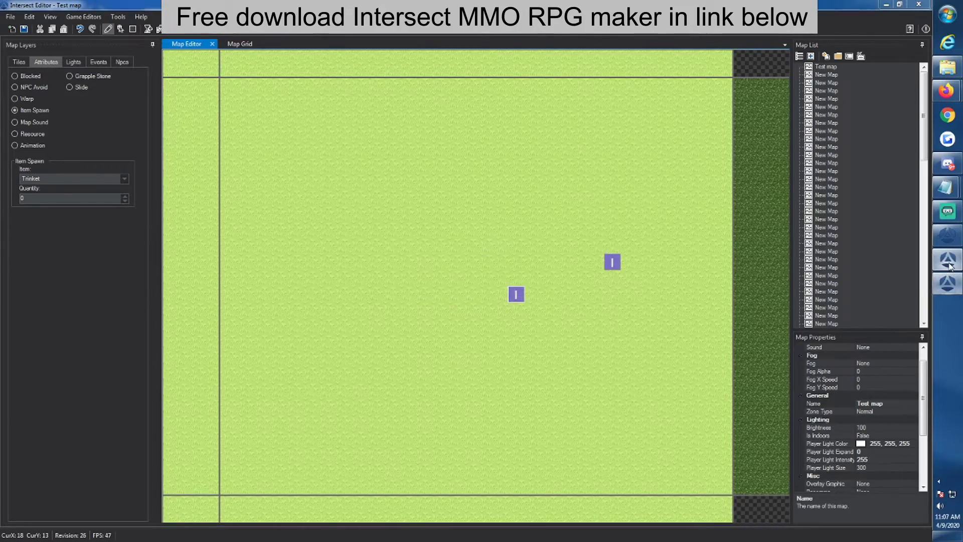
{"action": "left_click", "coordinate": [948, 261]}
Walk Test2 onto the leaf Trinket, pick it up, and equip it from the inventory.
{"action": "left_click", "coordinate": [548, 202]}
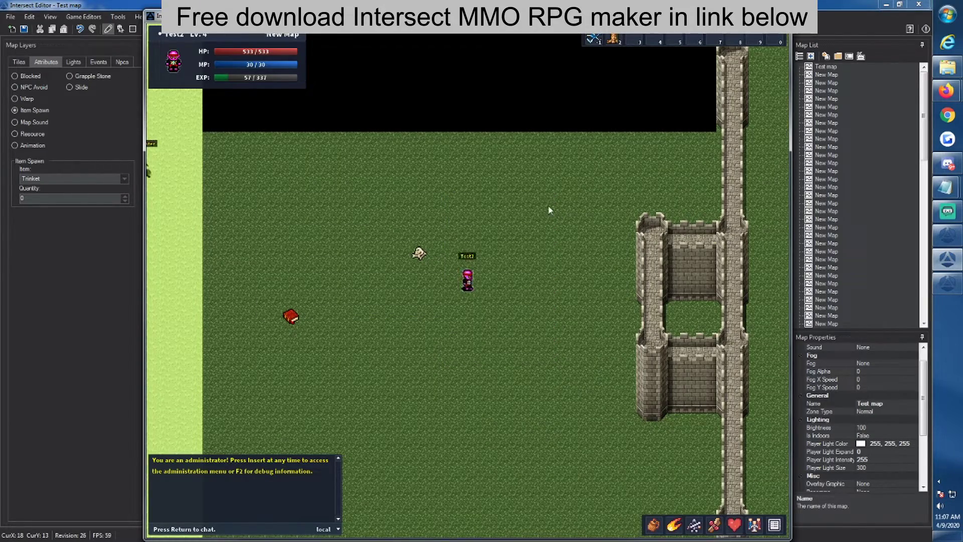
{"action": "key", "text": "Left"}
{"action": "key", "text": "Left"}
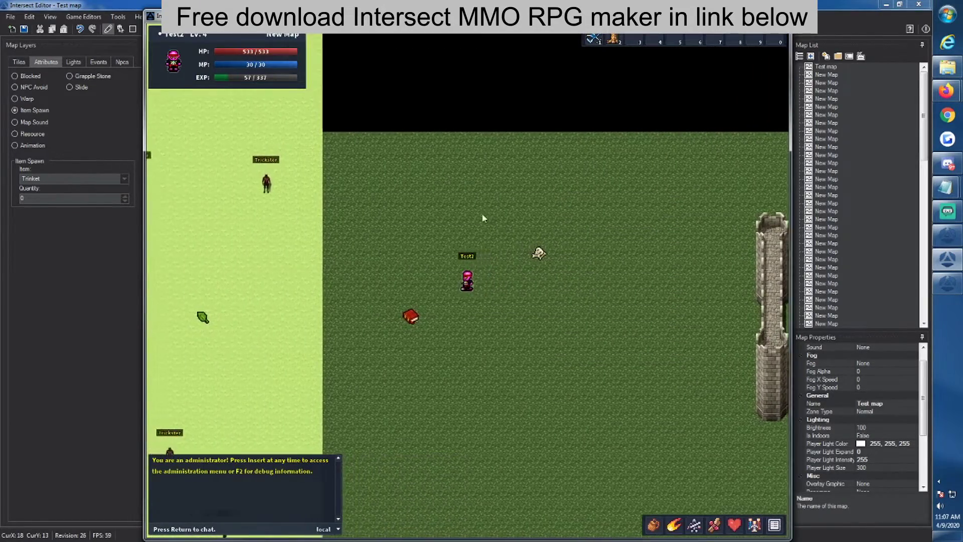
{"action": "key", "text": "Left"}
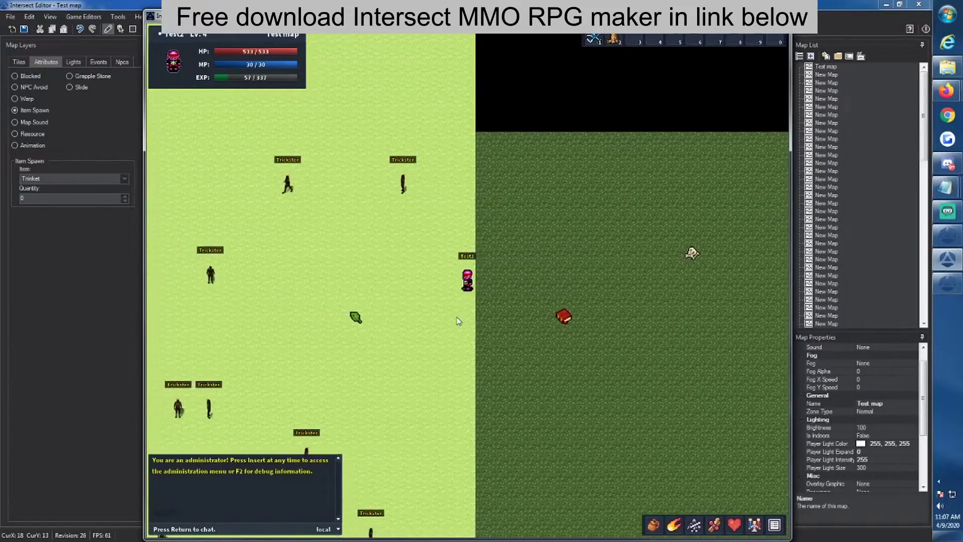
{"action": "key", "text": "Down"}
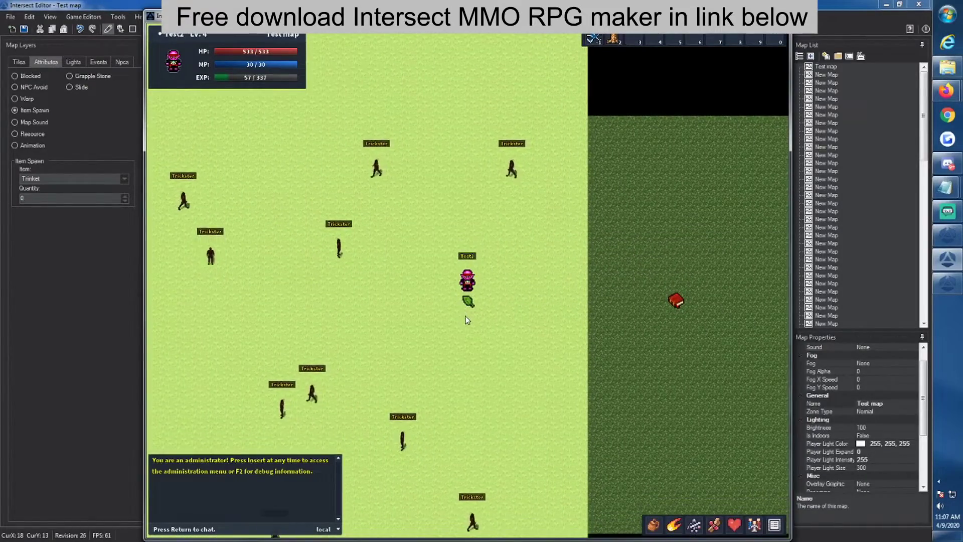
{"action": "key", "text": "space"}
{"action": "key", "text": "i"}
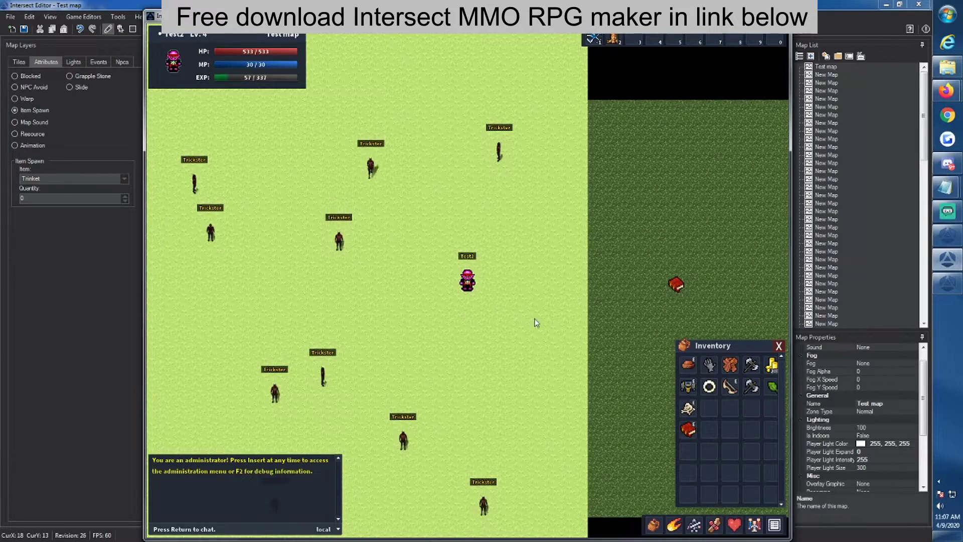
{"action": "right_click", "coordinate": [771, 390]}
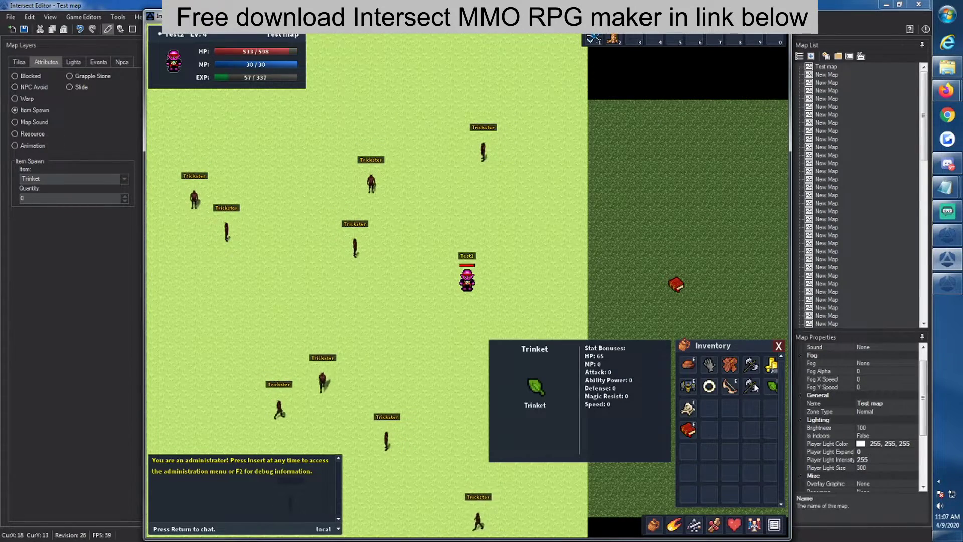
{"action": "key", "text": "c"}
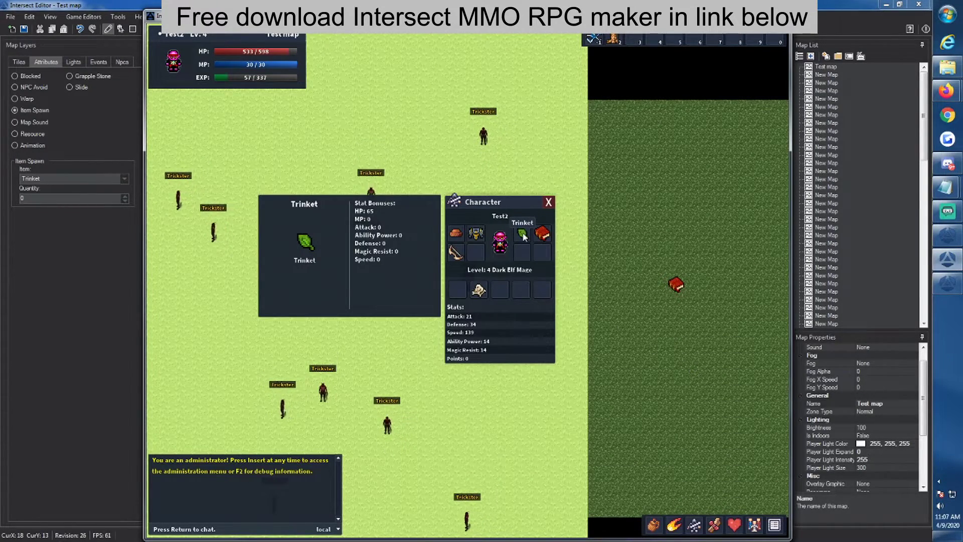
{"action": "mouse_move", "coordinate": [544, 236]}
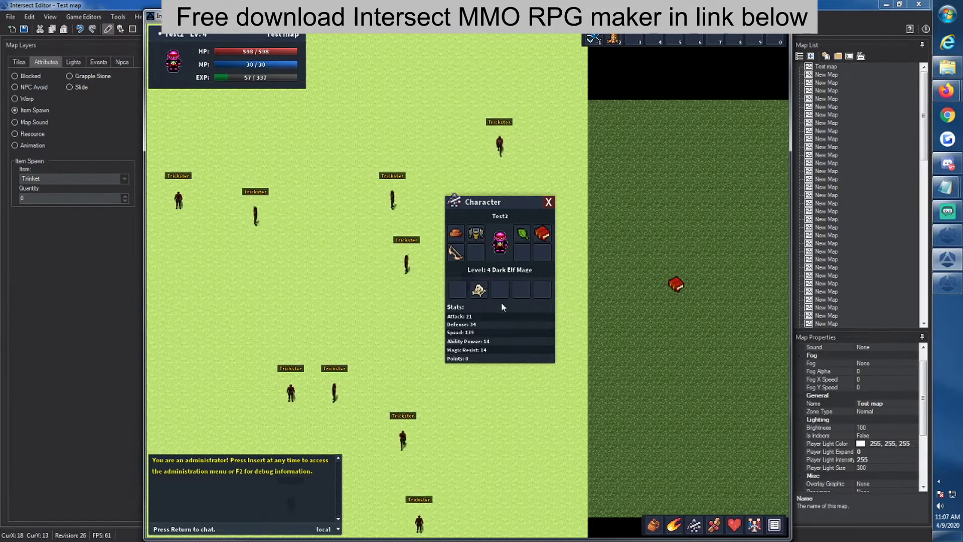
{"action": "mouse_move", "coordinate": [487, 292]}
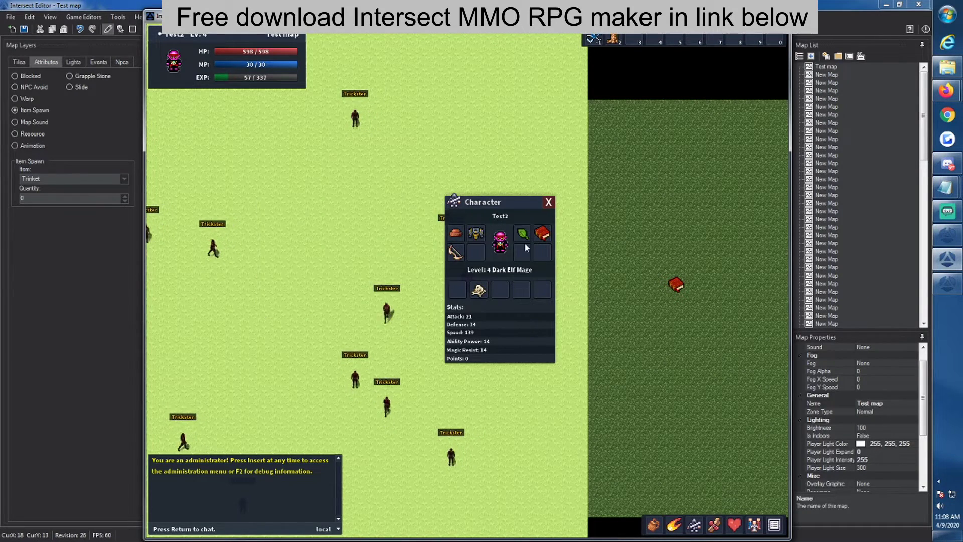
{"action": "mouse_move", "coordinate": [476, 234]}
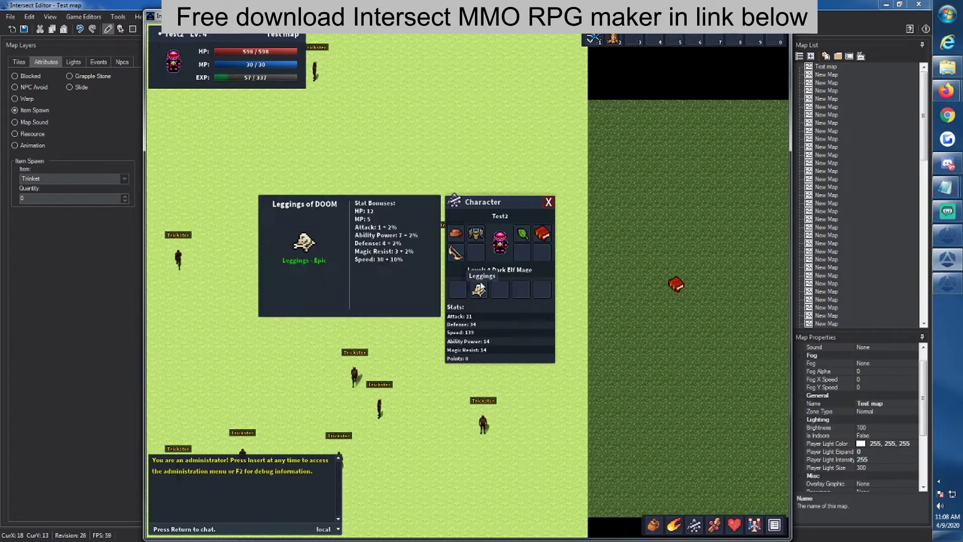
Unequip the Black chest, Helm-01, boots, trinket, spellbook and remaining item from the Character window.
{"action": "right_click", "coordinate": [475, 236]}
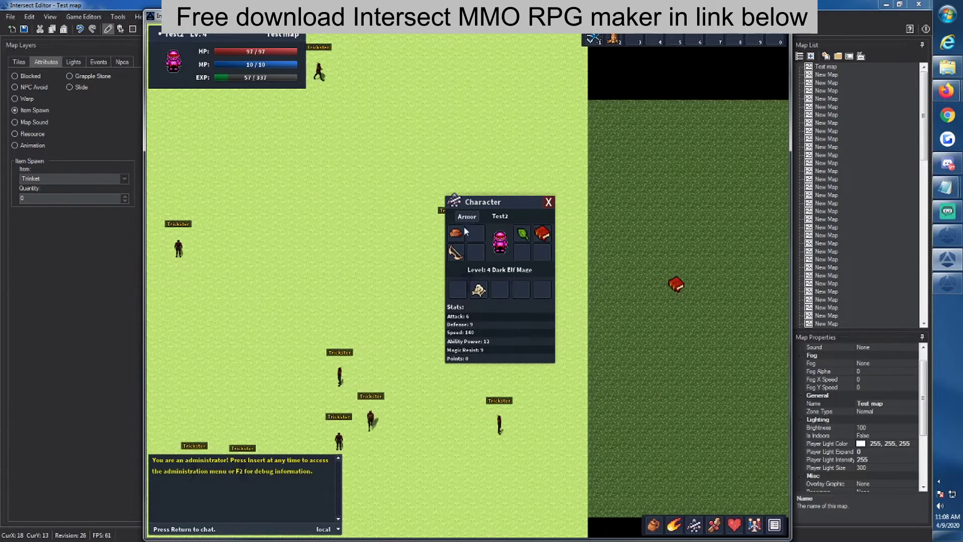
{"action": "right_click", "coordinate": [456, 238]}
{"action": "right_click", "coordinate": [455, 251]}
{"action": "right_click", "coordinate": [523, 234]}
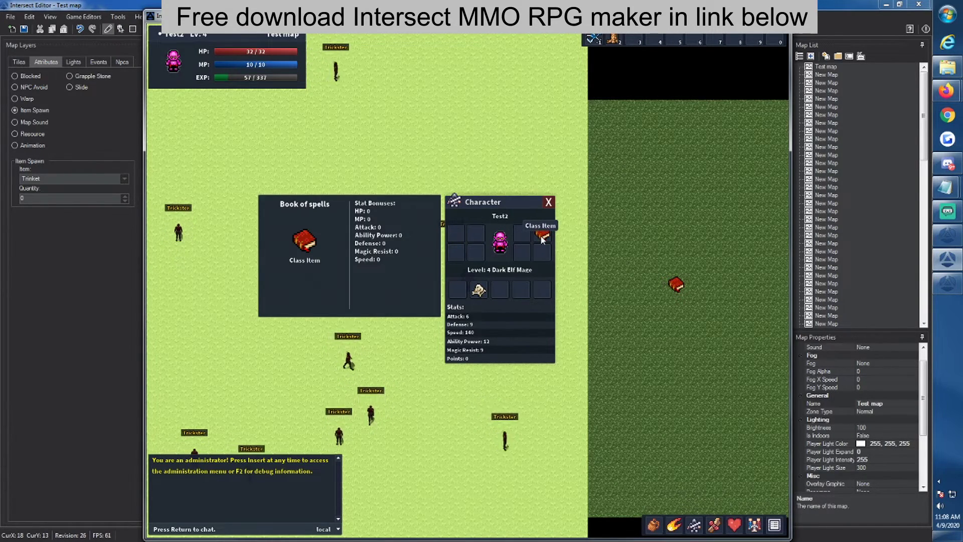
{"action": "right_click", "coordinate": [542, 233]}
{"action": "right_click", "coordinate": [480, 291]}
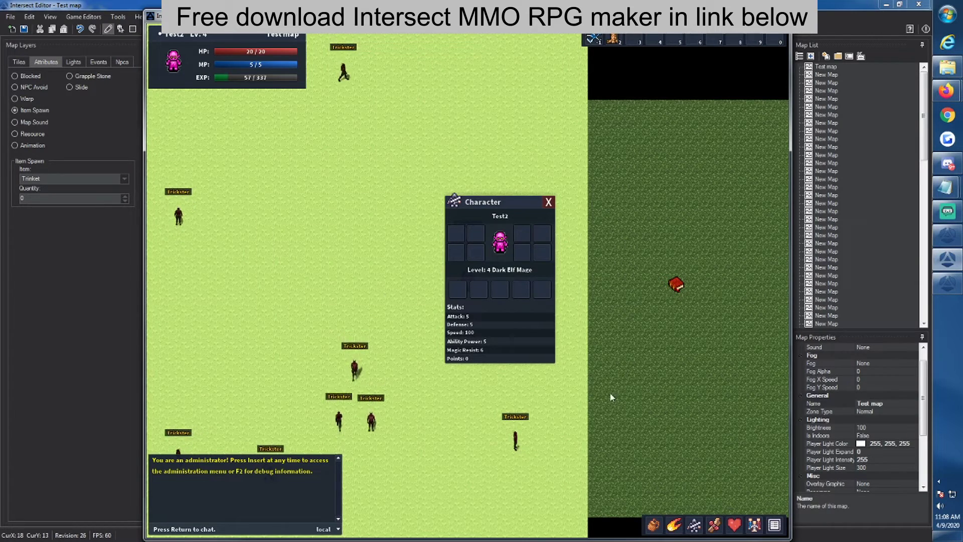
{"action": "left_click", "coordinate": [653, 525]}
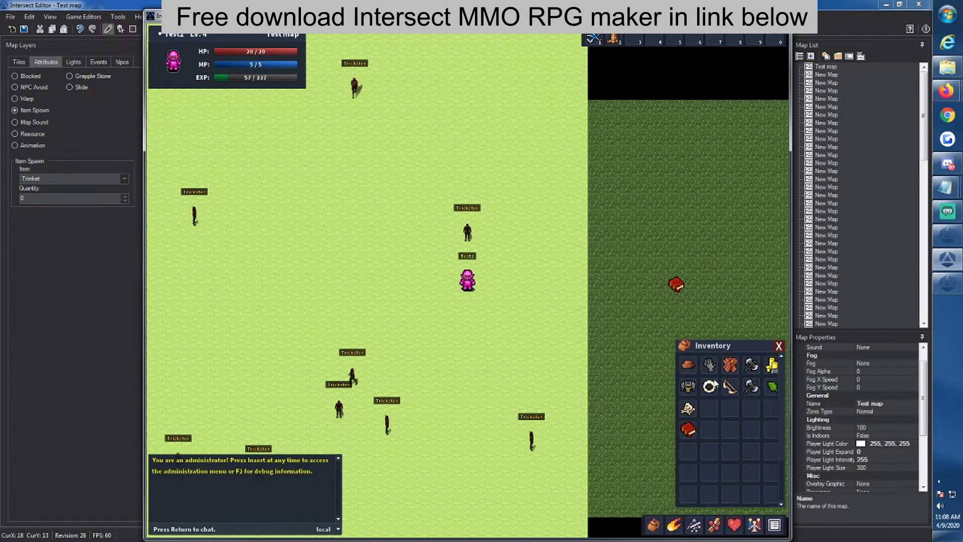
Re-equip the Black chest and Leggings of DOOM from the inventory, leaving max HP at 533.
{"action": "right_click", "coordinate": [689, 390]}
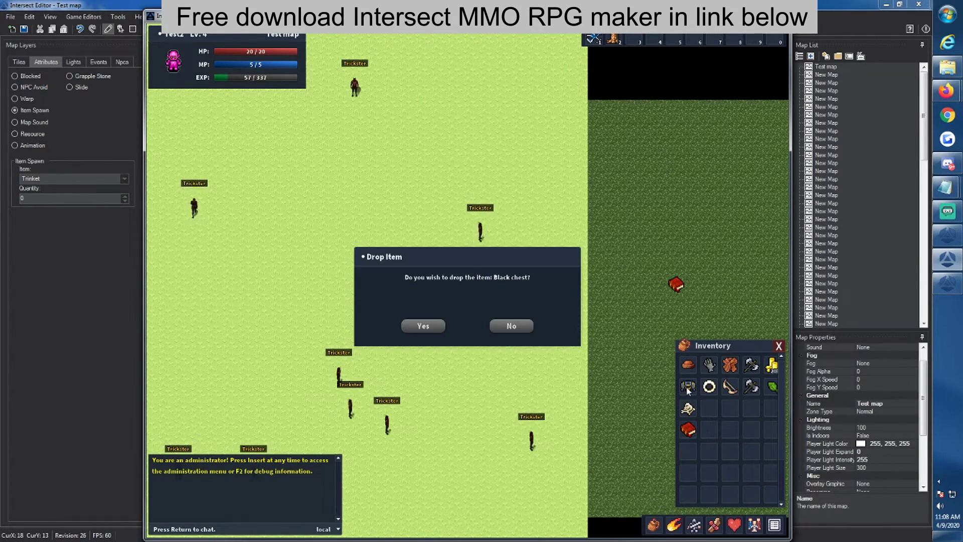
{"action": "left_click", "coordinate": [528, 326]}
{"action": "double_click", "coordinate": [687, 387]}
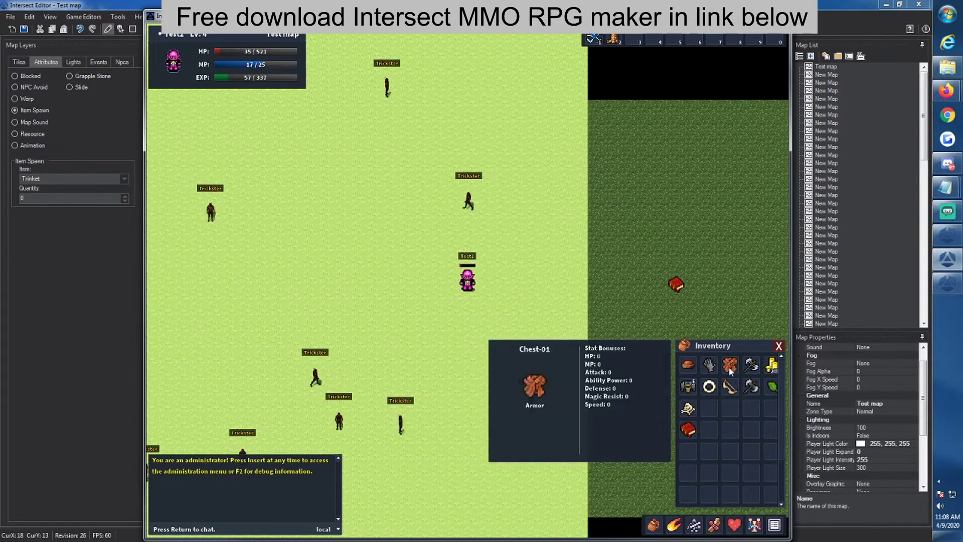
{"action": "mouse_move", "coordinate": [714, 366]}
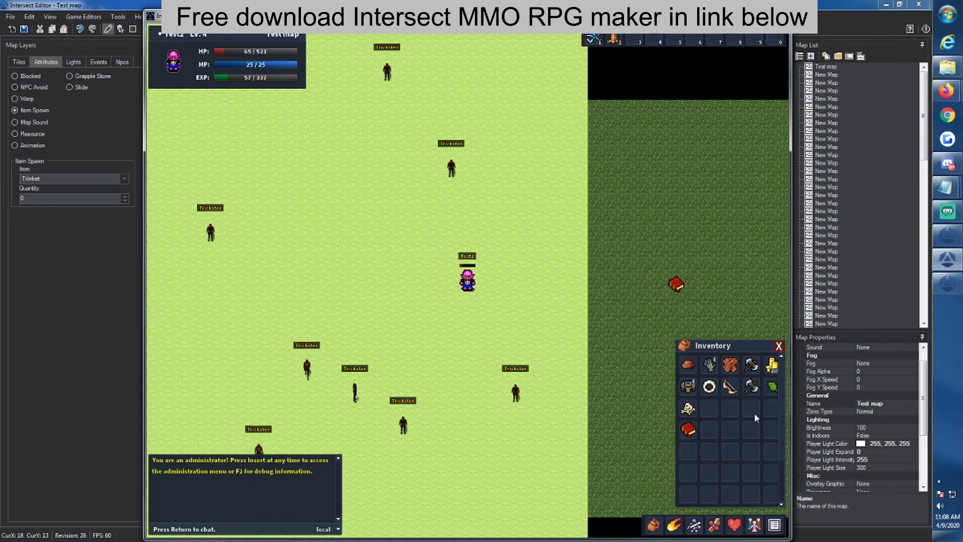
{"action": "double_click", "coordinate": [688, 412]}
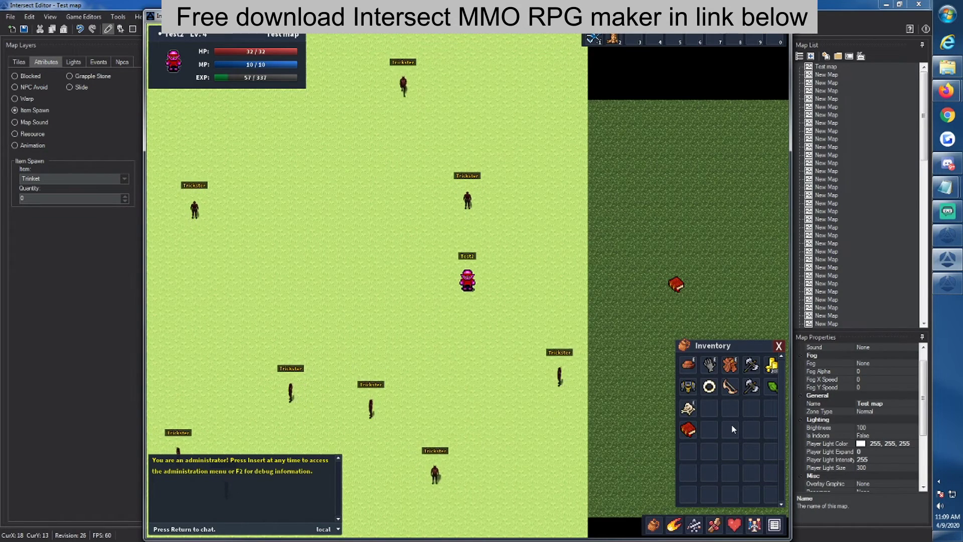
{"action": "mouse_move", "coordinate": [697, 384]}
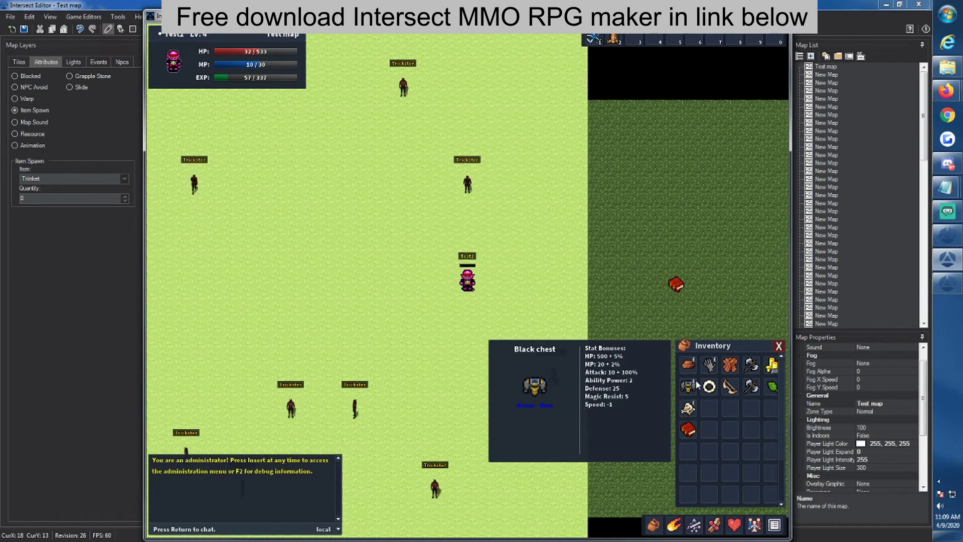